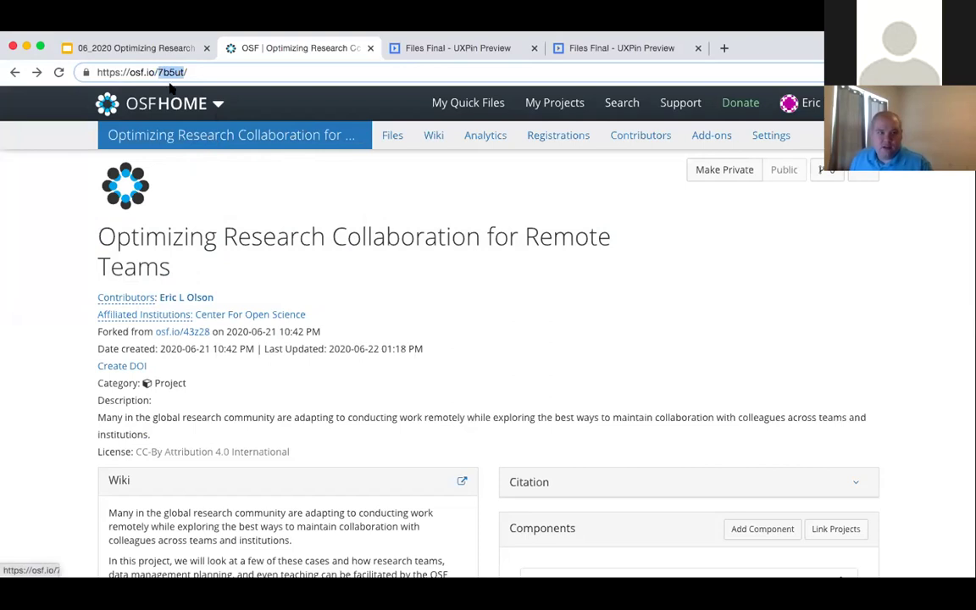
pyautogui.click(149, 68)
pyautogui.click(415, 296)
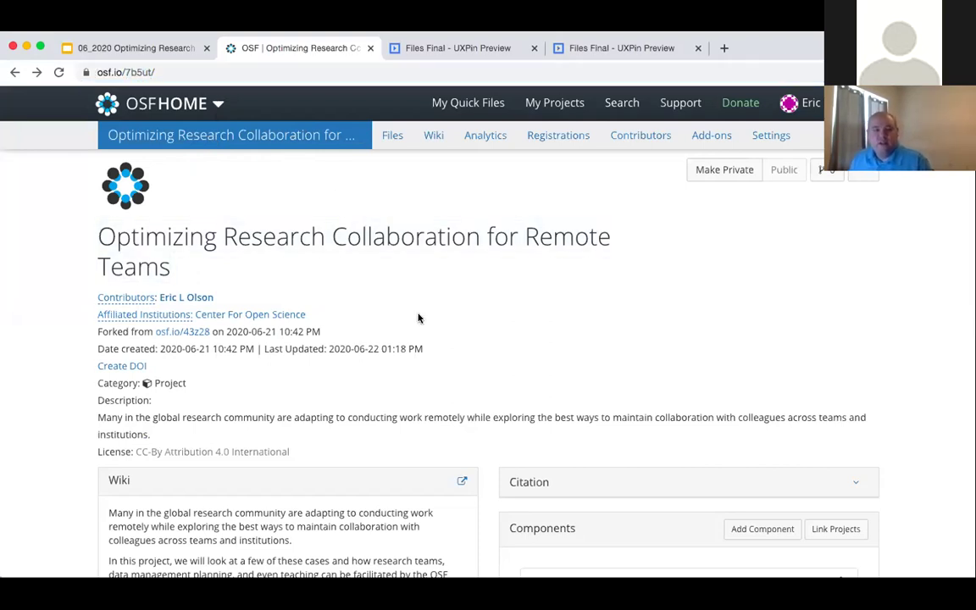
pyautogui.scroll(-1, 474, 348)
pyautogui.scroll(-2, 473, 348)
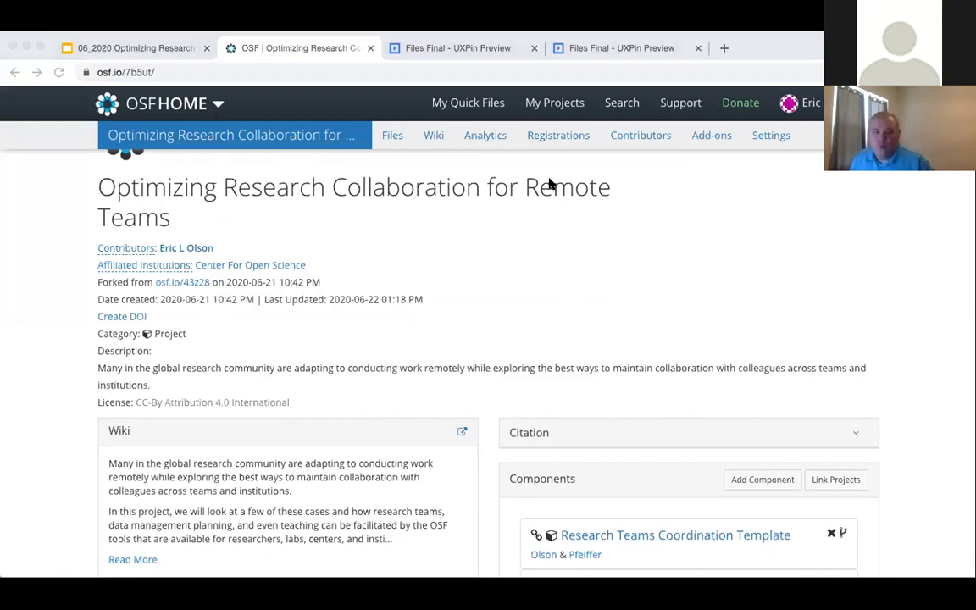
pyautogui.scroll(3, 469, 264)
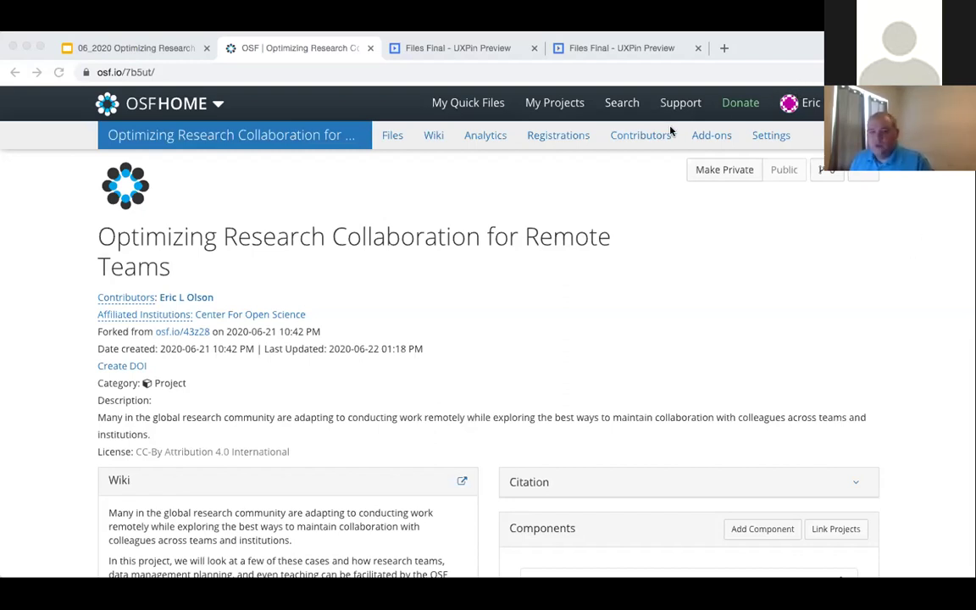
pyautogui.tripleClick(599, 244)
pyautogui.click(616, 231)
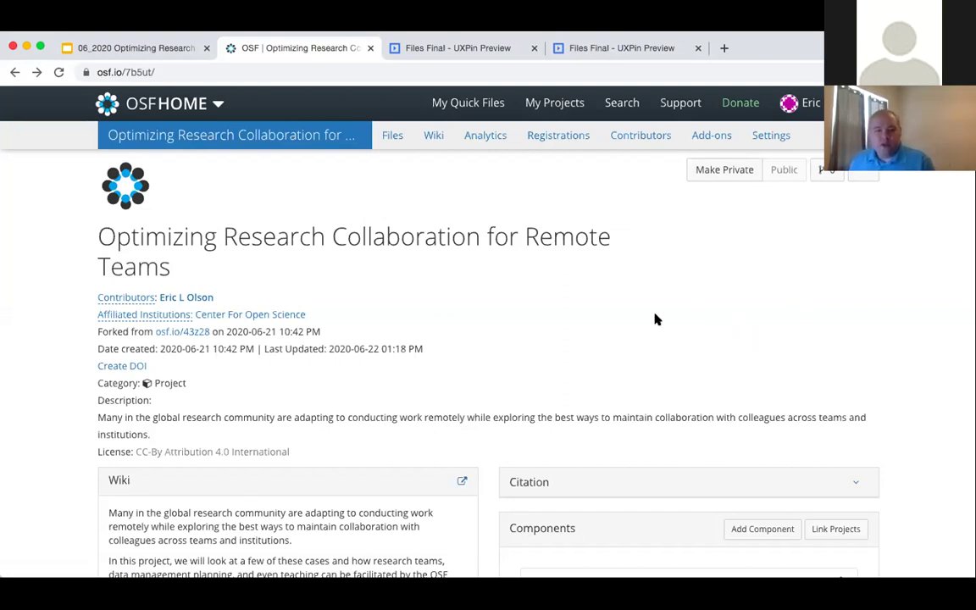
pyautogui.scroll(-2, 629, 327)
pyautogui.scroll(-1, 630, 327)
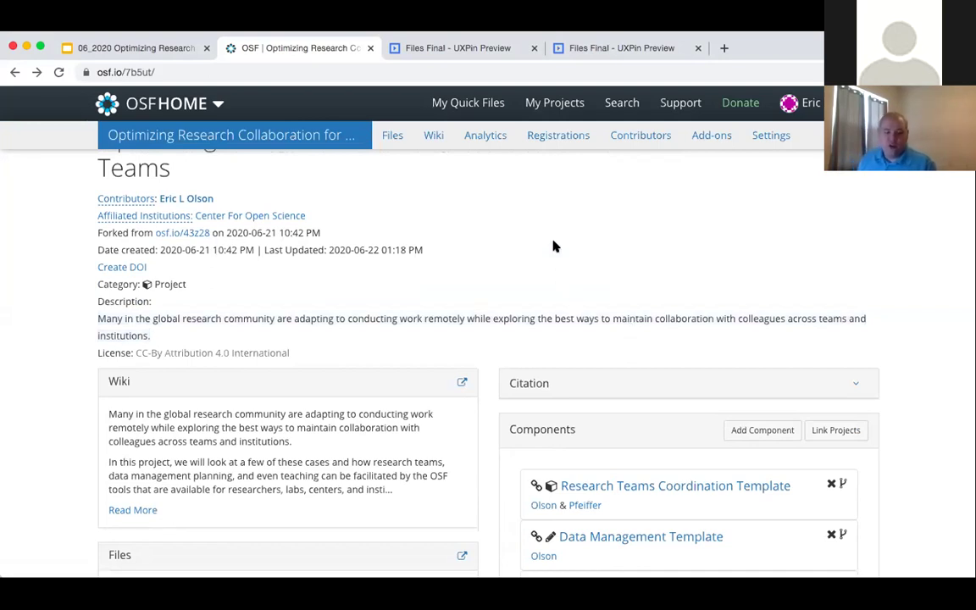
pyautogui.scroll(-2, 555, 244)
pyautogui.scroll(4, 556, 244)
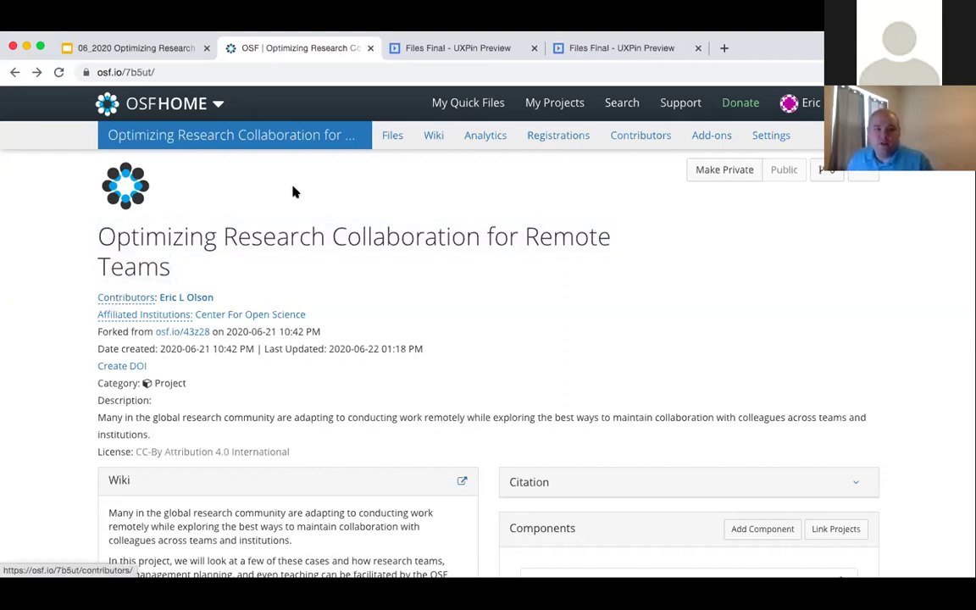
pyautogui.click(607, 135)
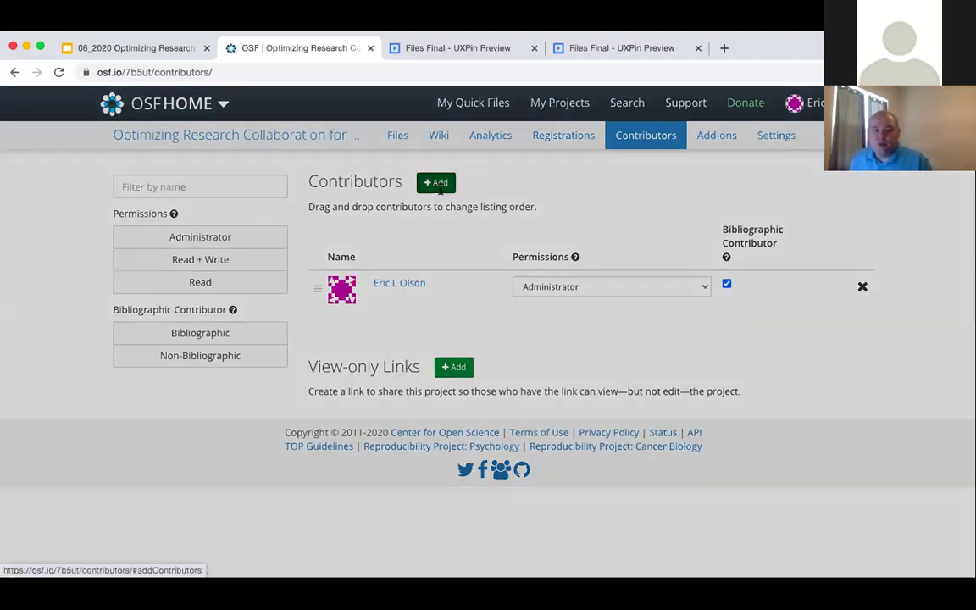
# - Search for the second person by full name in Add Contributors and queue them
pyautogui.click(439, 188)
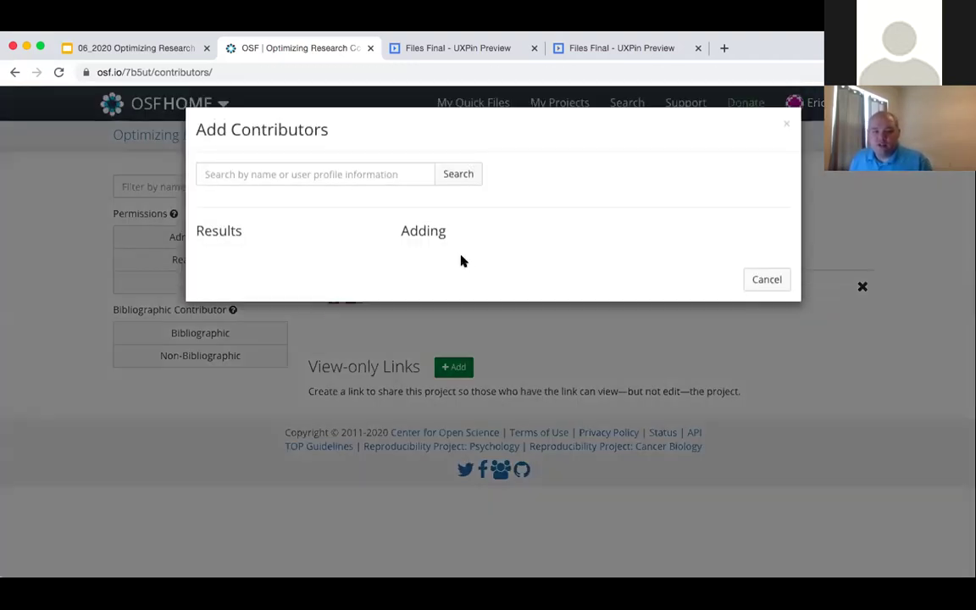
pyautogui.click(337, 181)
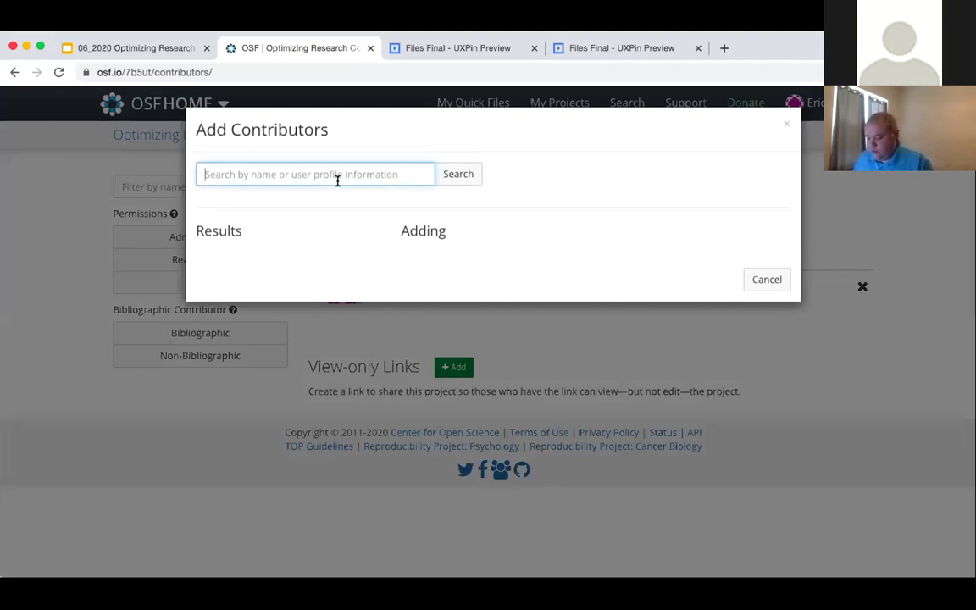
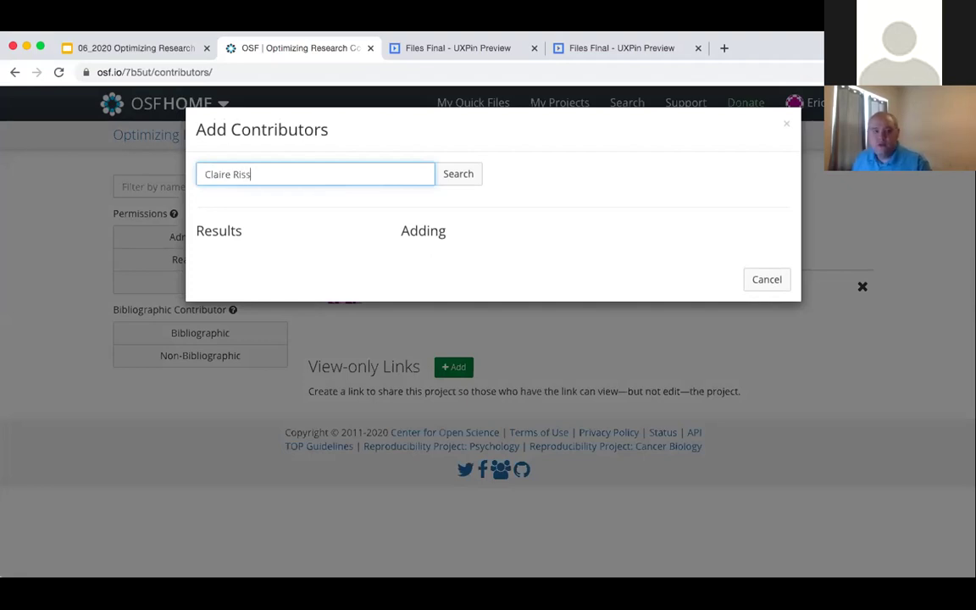
pyautogui.press('Return')
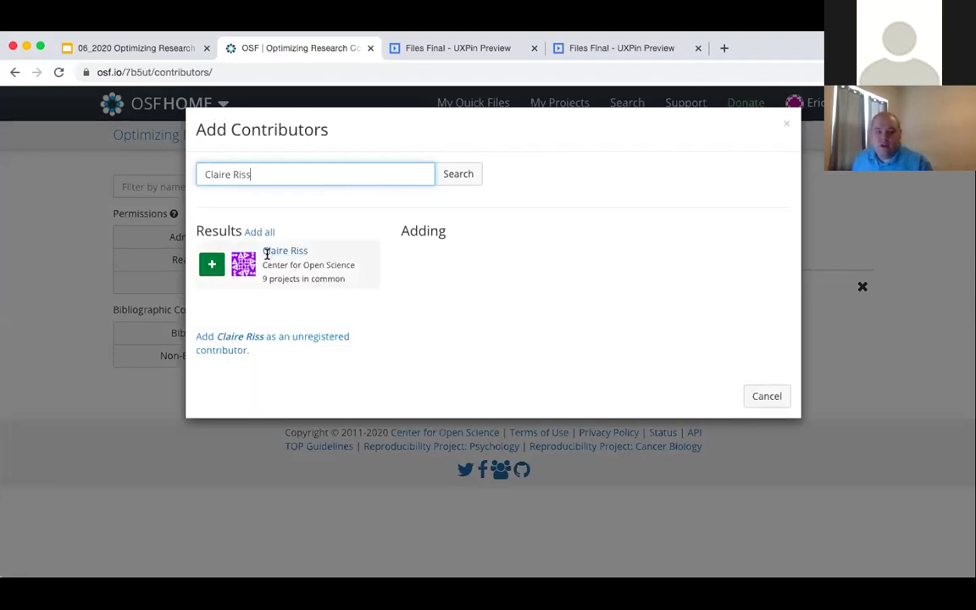
pyautogui.click(211, 264)
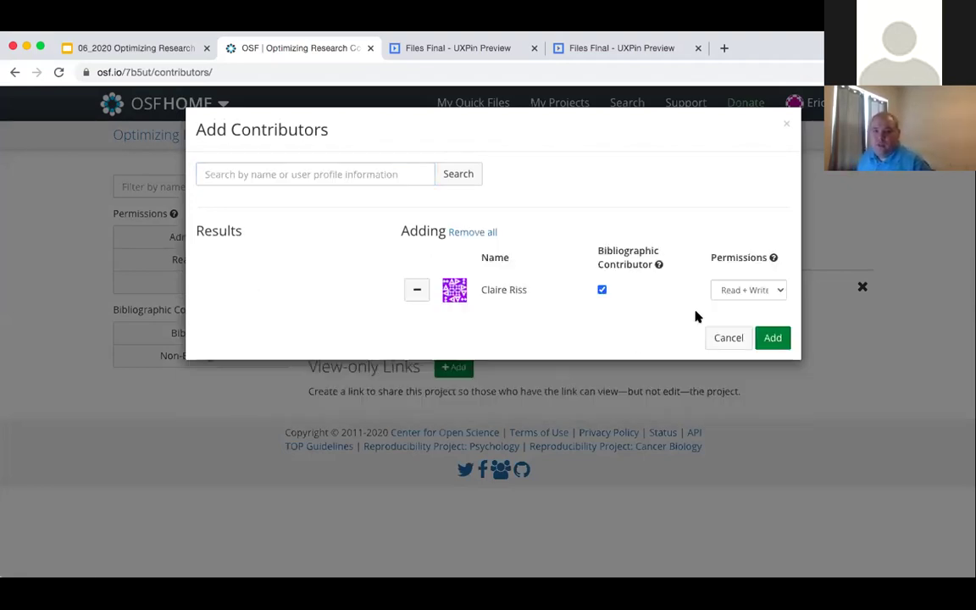
# - Give the queued contributor Administrator permission and confirm adding them
pyautogui.click(733, 291)
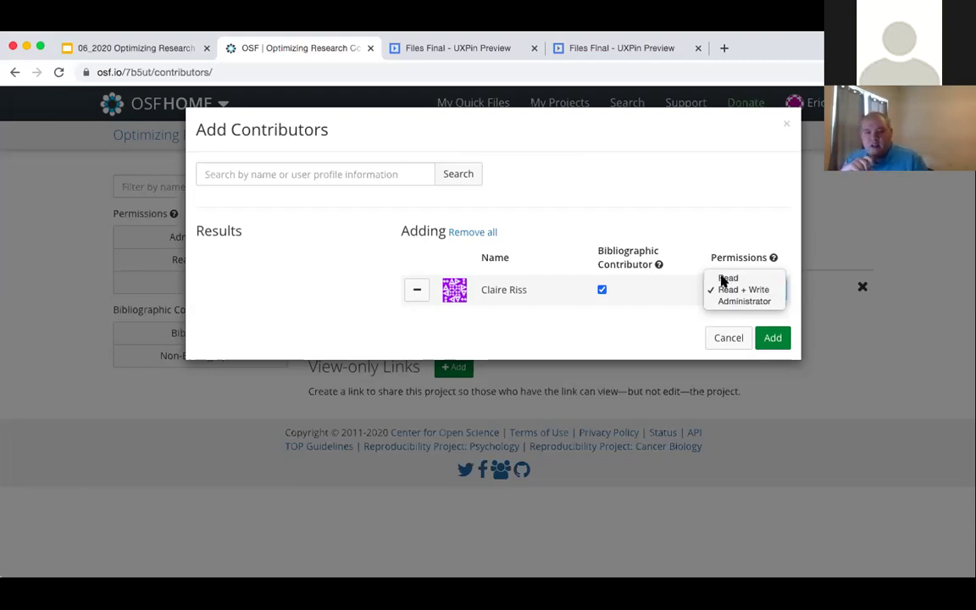
pyautogui.click(723, 279)
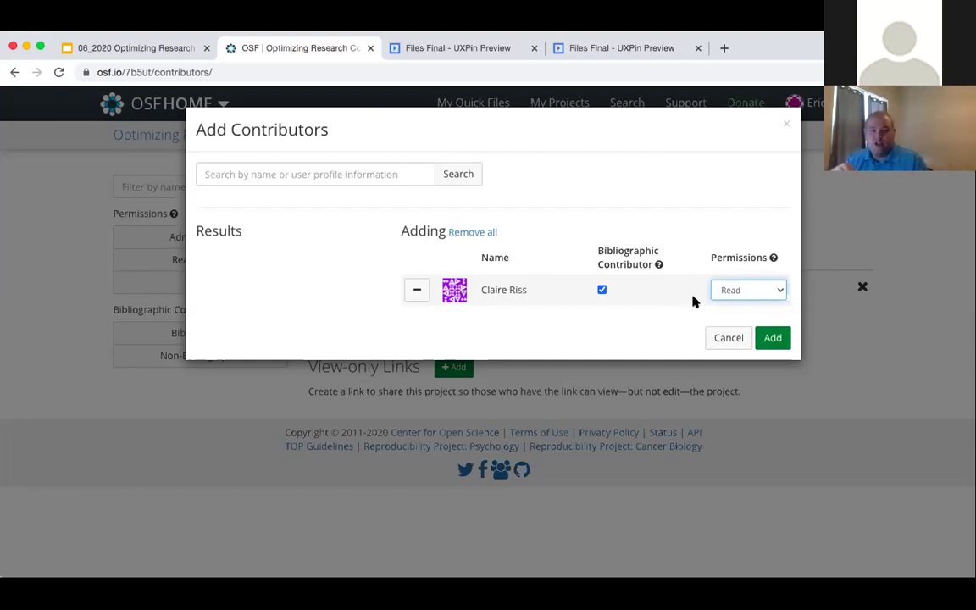
pyautogui.click(745, 294)
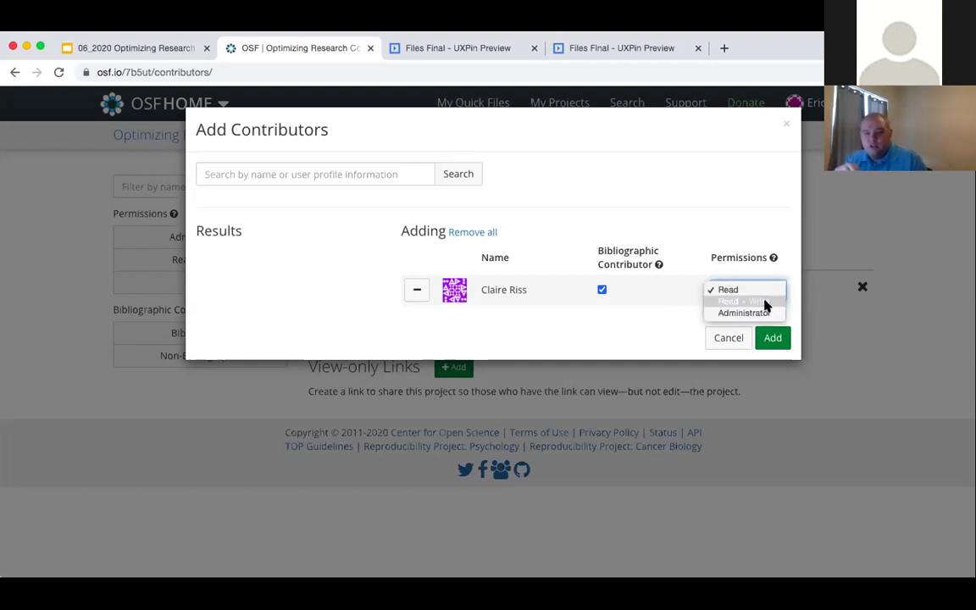
pyautogui.click(766, 302)
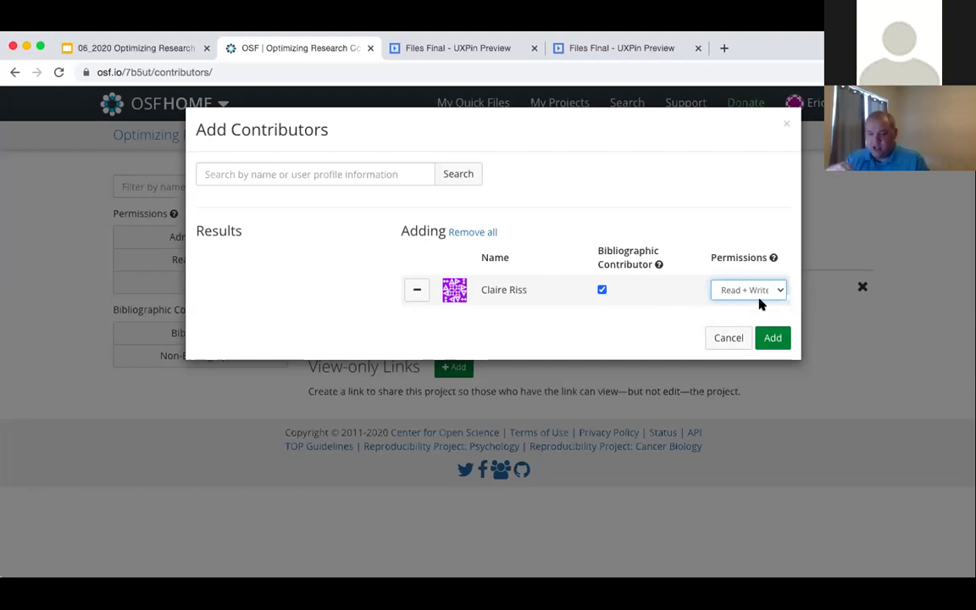
pyautogui.click(752, 292)
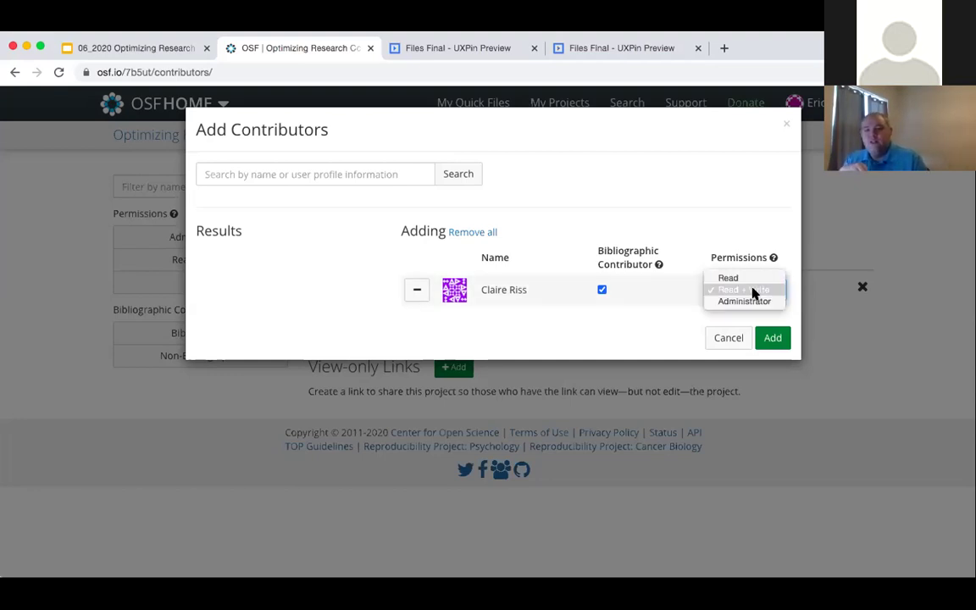
pyautogui.click(749, 302)
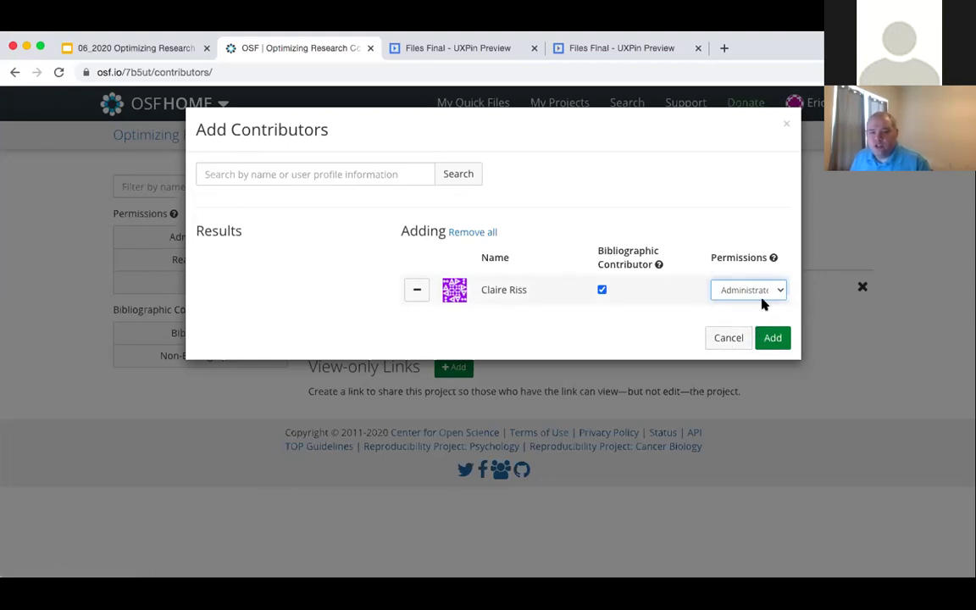
pyautogui.click(773, 339)
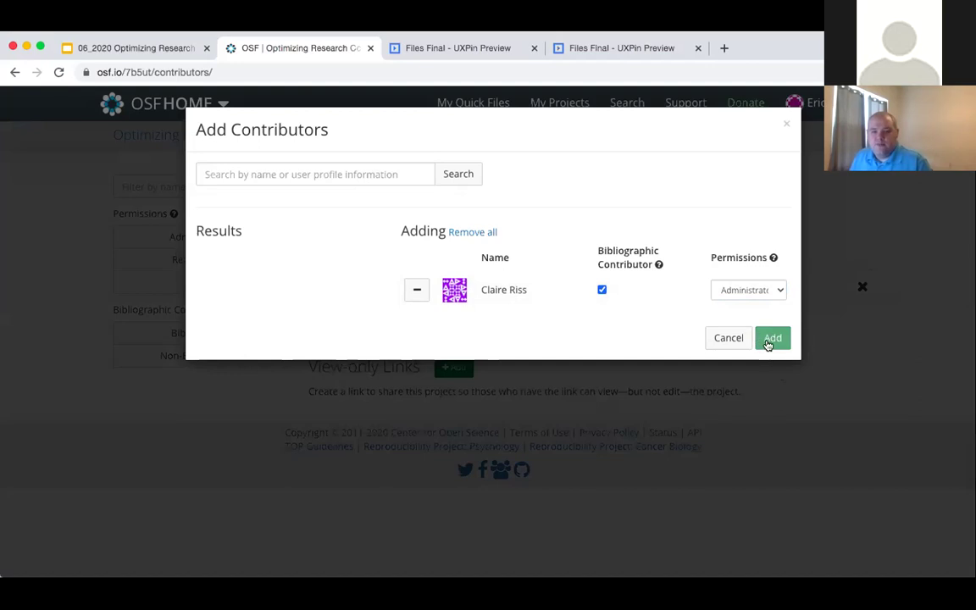
pyautogui.click(768, 339)
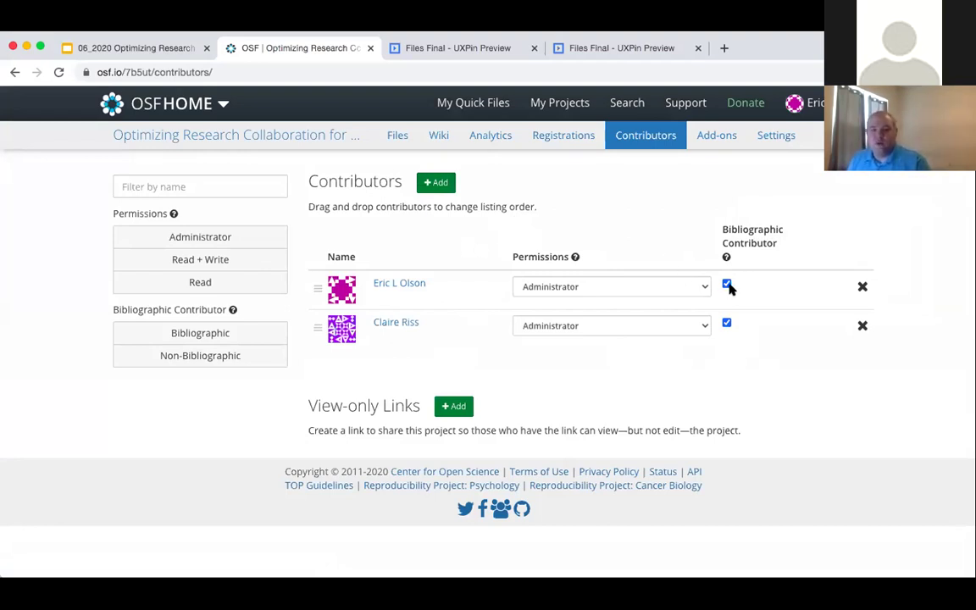
# - Remove bibliographic credit from the new Administrator contributor and save the change
pyautogui.click(727, 322)
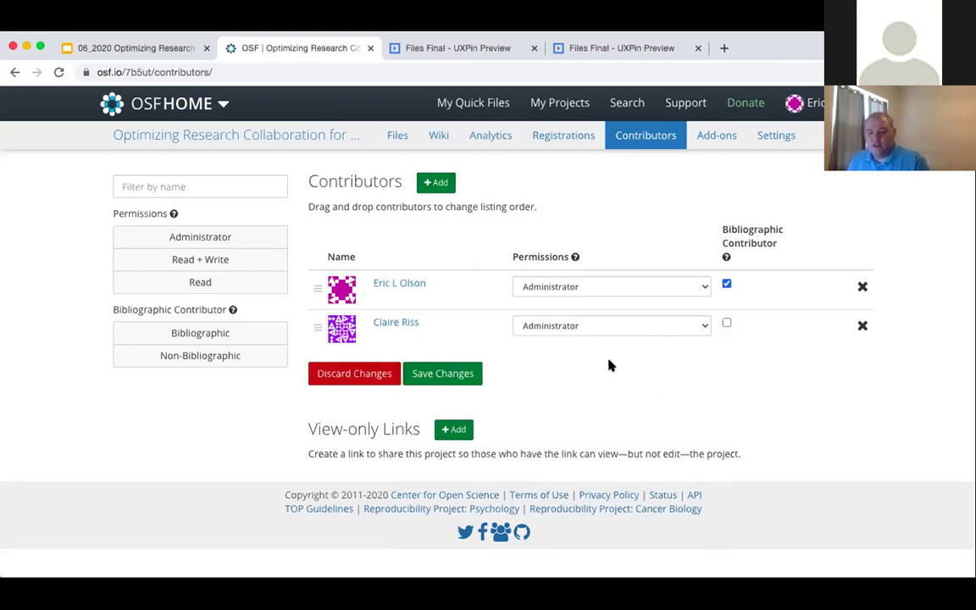
pyautogui.click(436, 374)
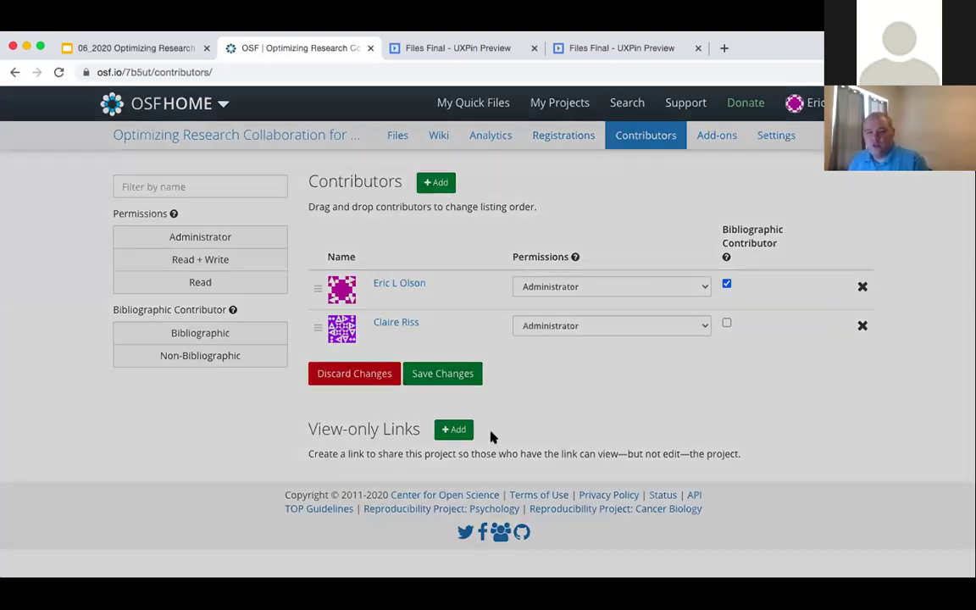
pyautogui.click(652, 207)
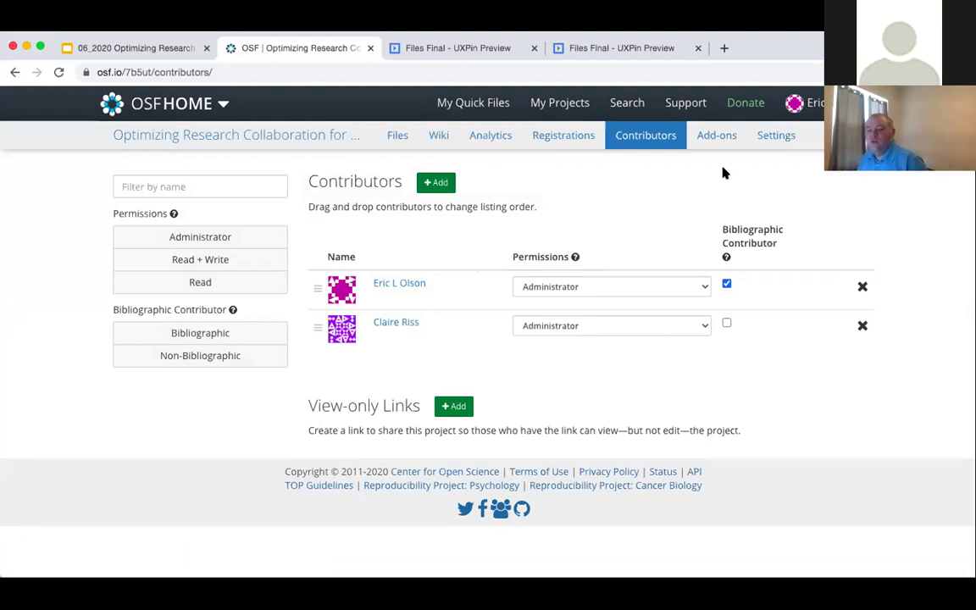
# - In project Settings, toggle access requests off and back on, then save the project settings
pyautogui.click(765, 139)
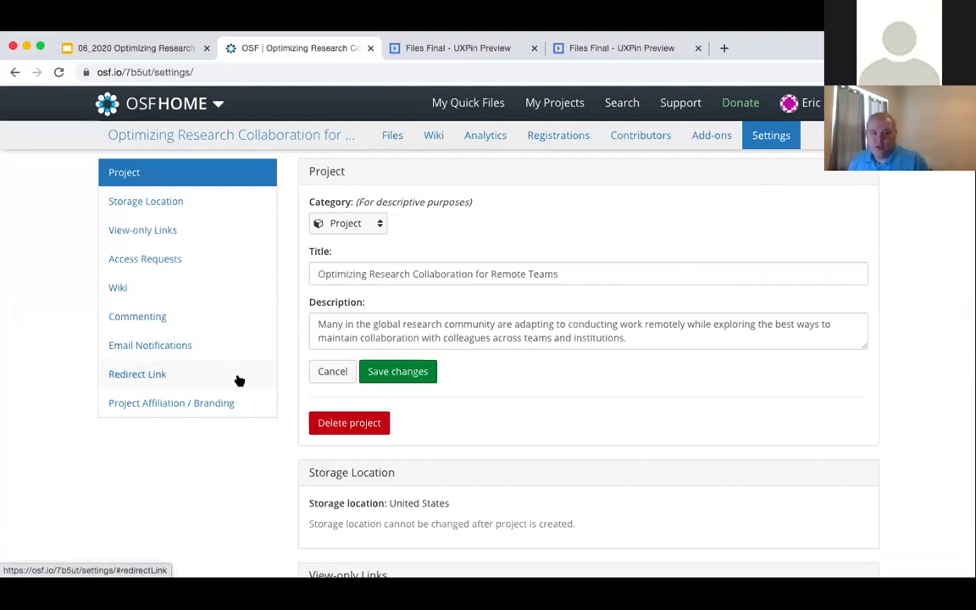
pyautogui.click(181, 257)
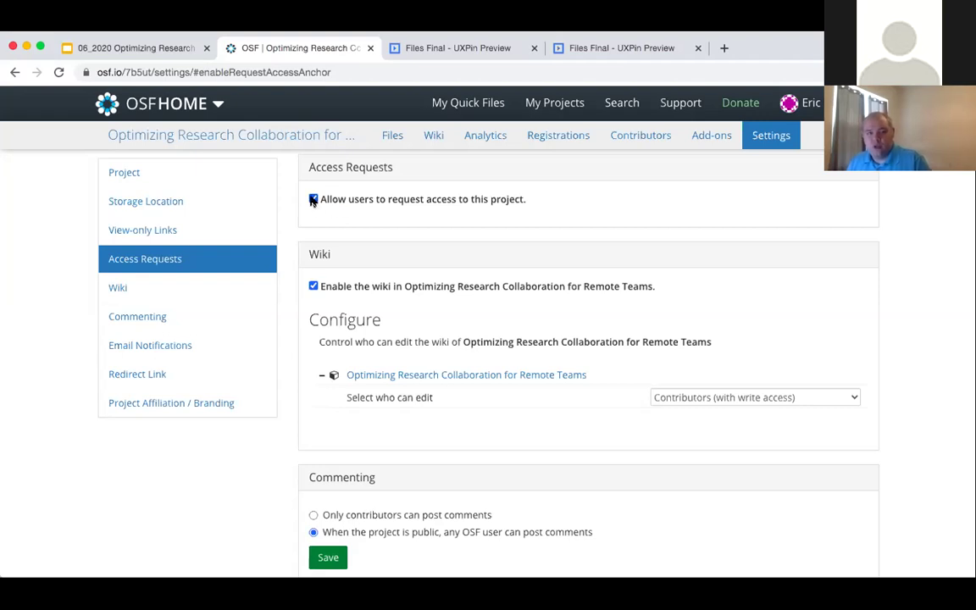
pyautogui.click(313, 198)
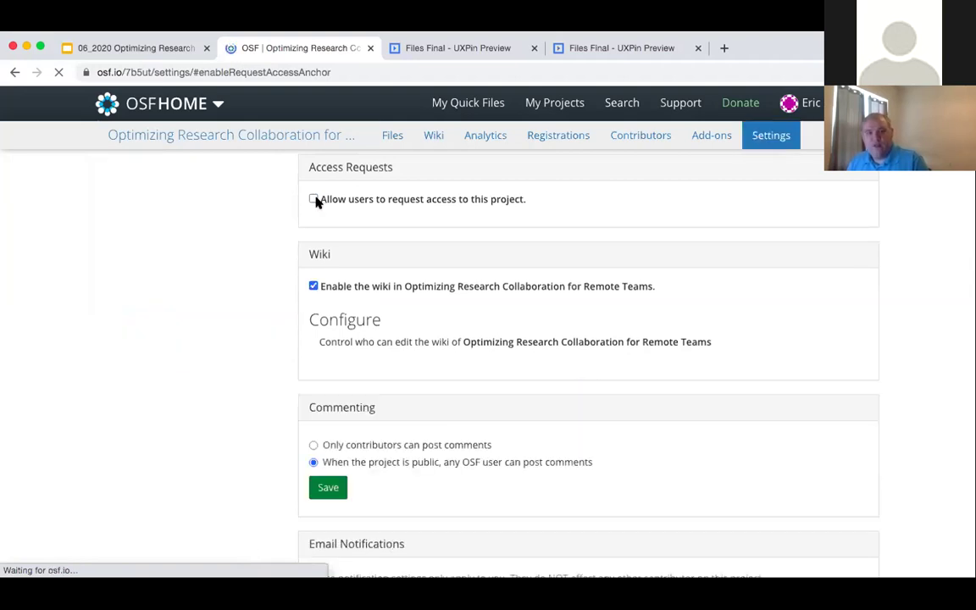
pyautogui.click(318, 200)
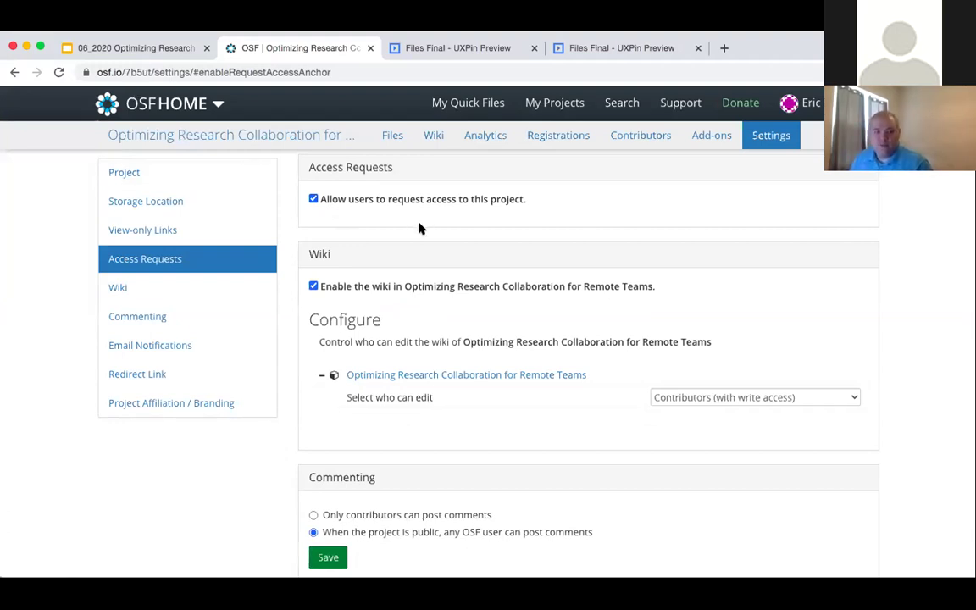
pyautogui.scroll(8, 421, 227)
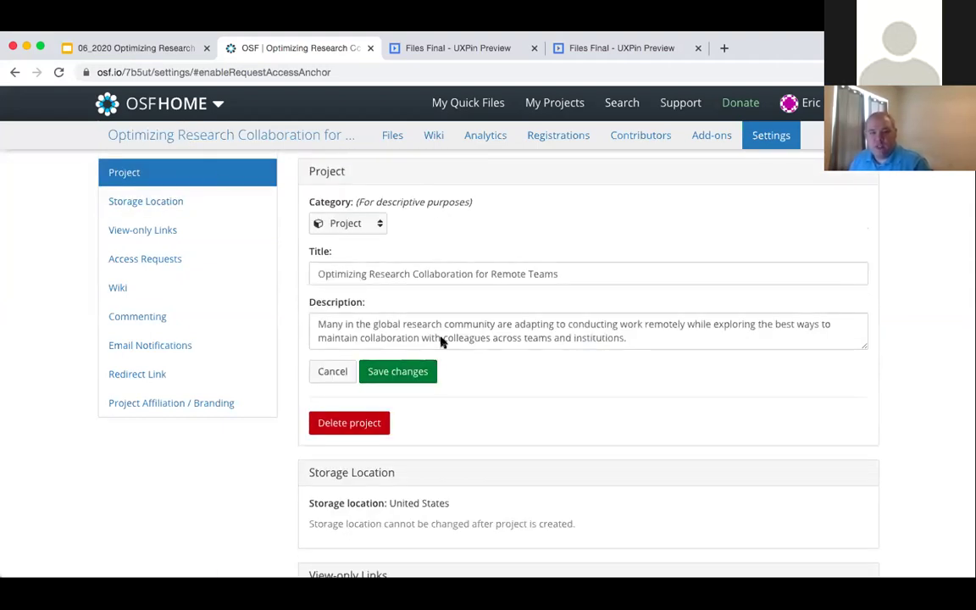
pyautogui.click(410, 379)
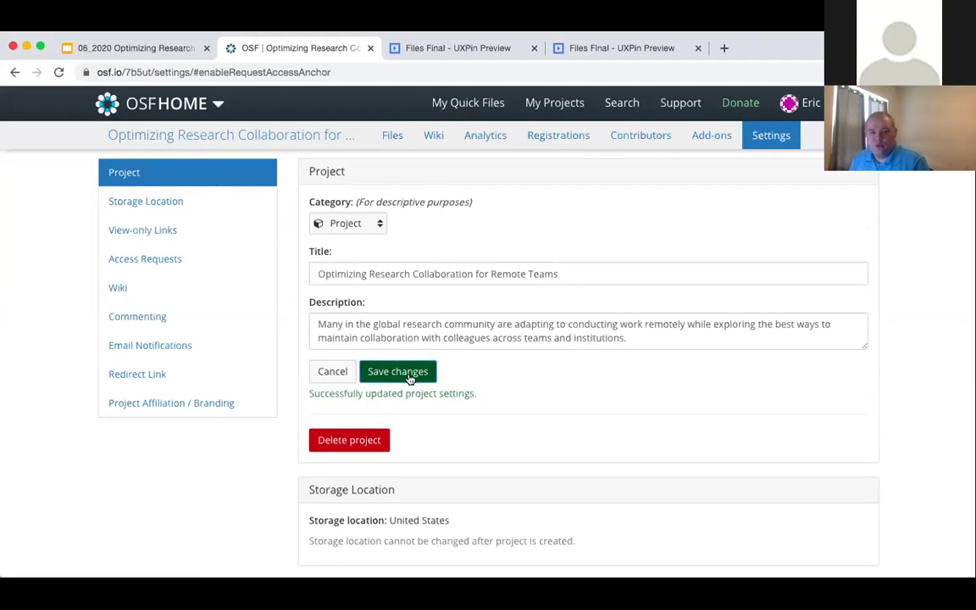
pyautogui.click(209, 136)
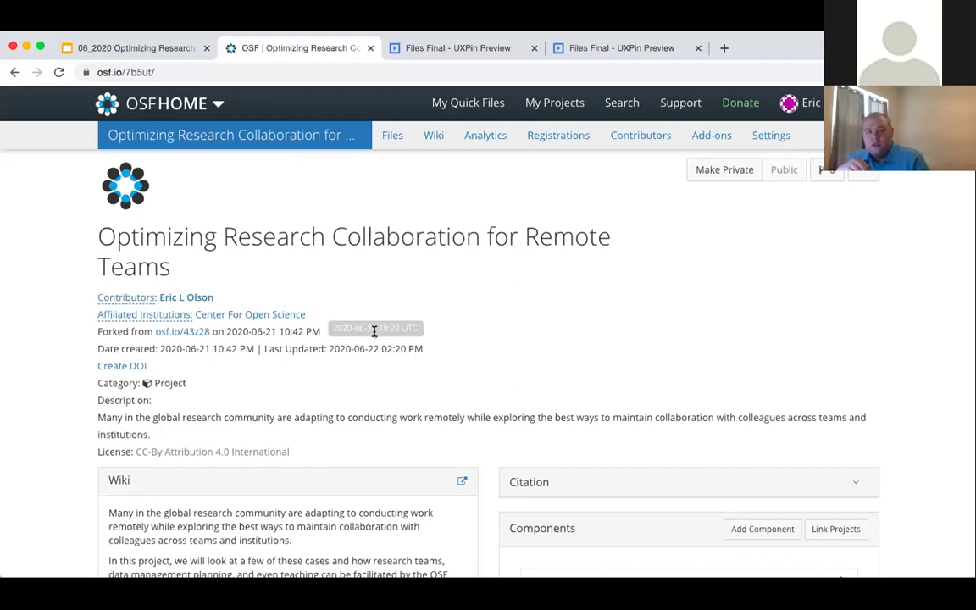
pyautogui.scroll(-1, 374, 331)
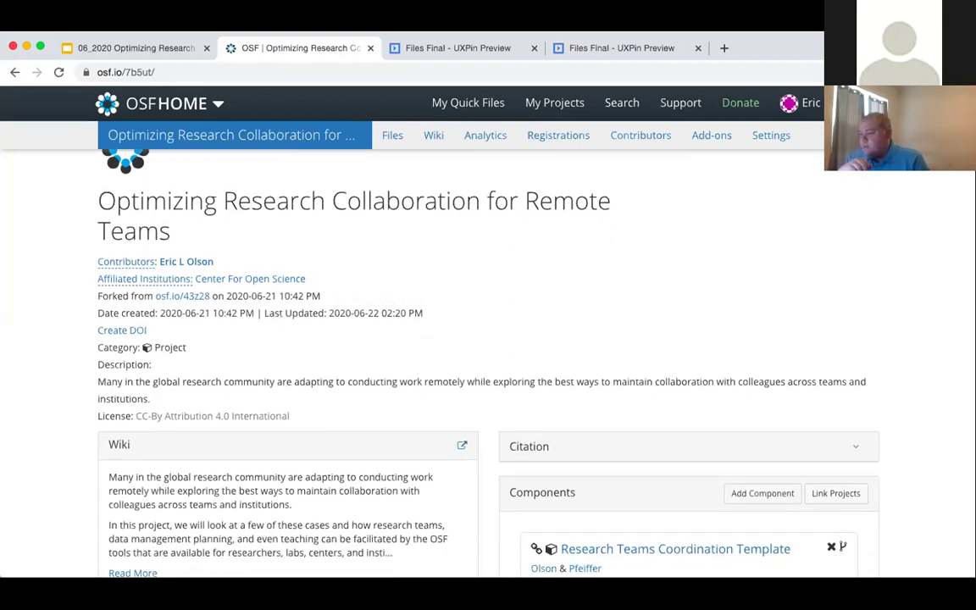
pyautogui.scroll(-5, 562, 274)
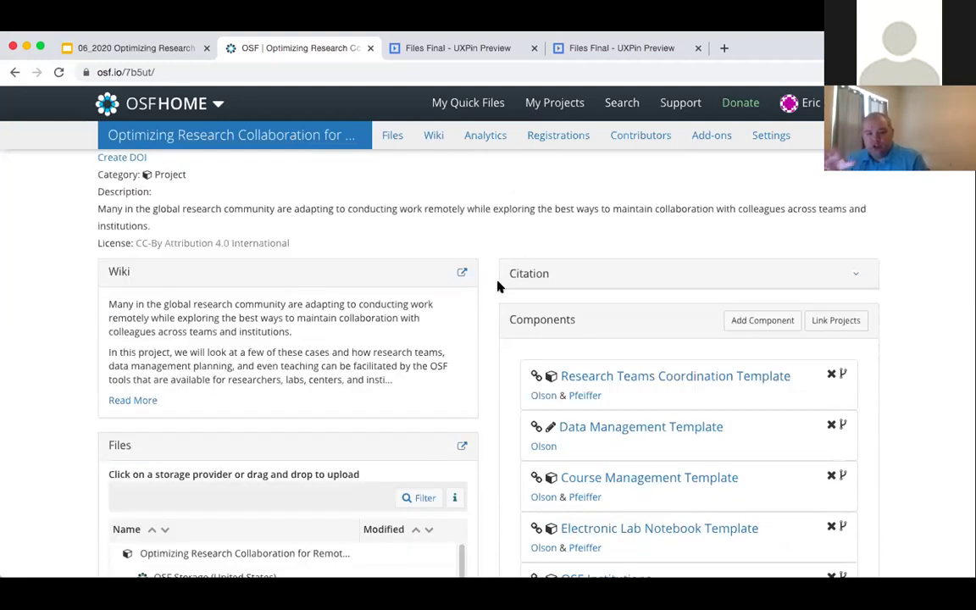
pyautogui.scroll(-6, 493, 292)
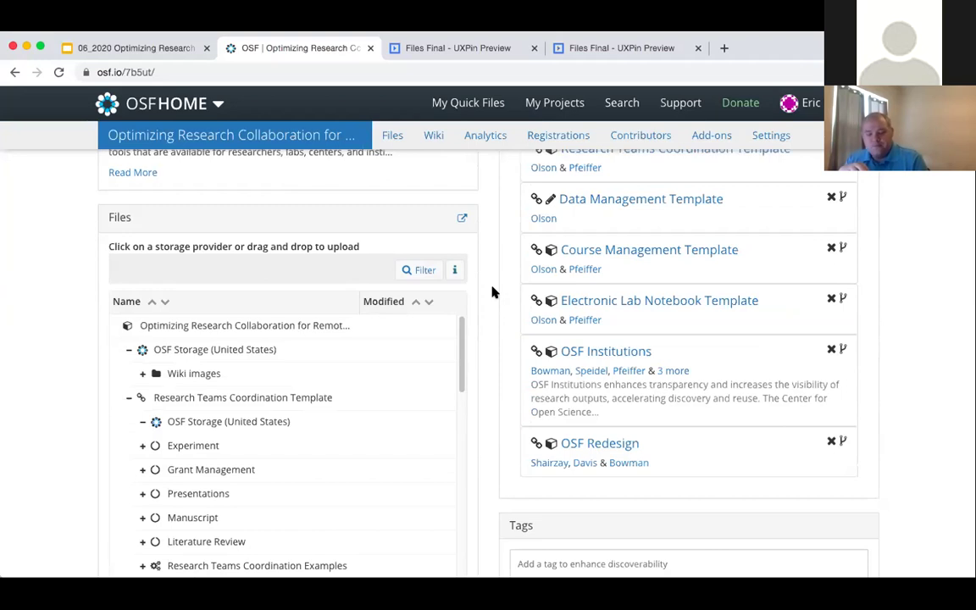
pyautogui.scroll(8, 493, 292)
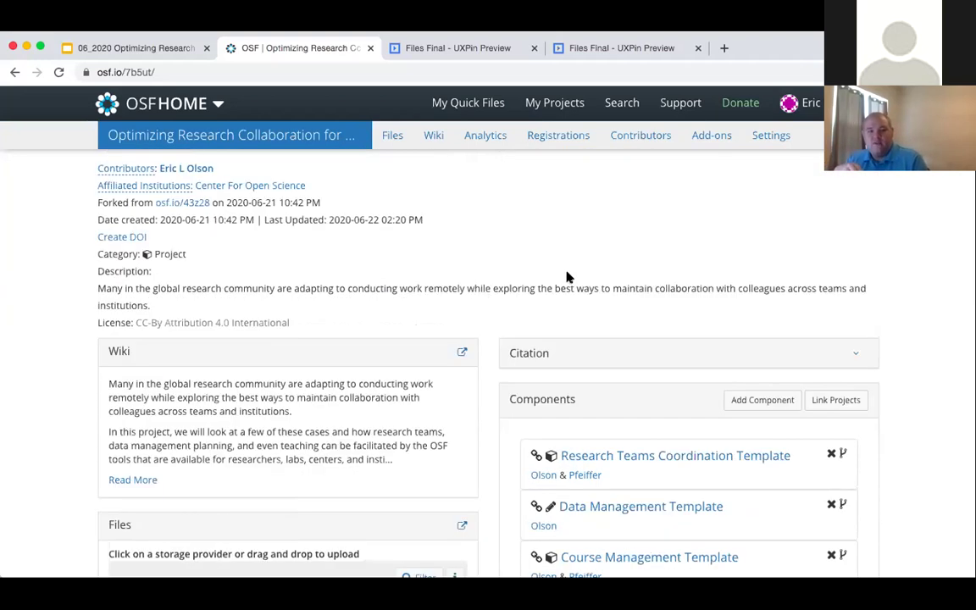
pyautogui.scroll(3, 566, 278)
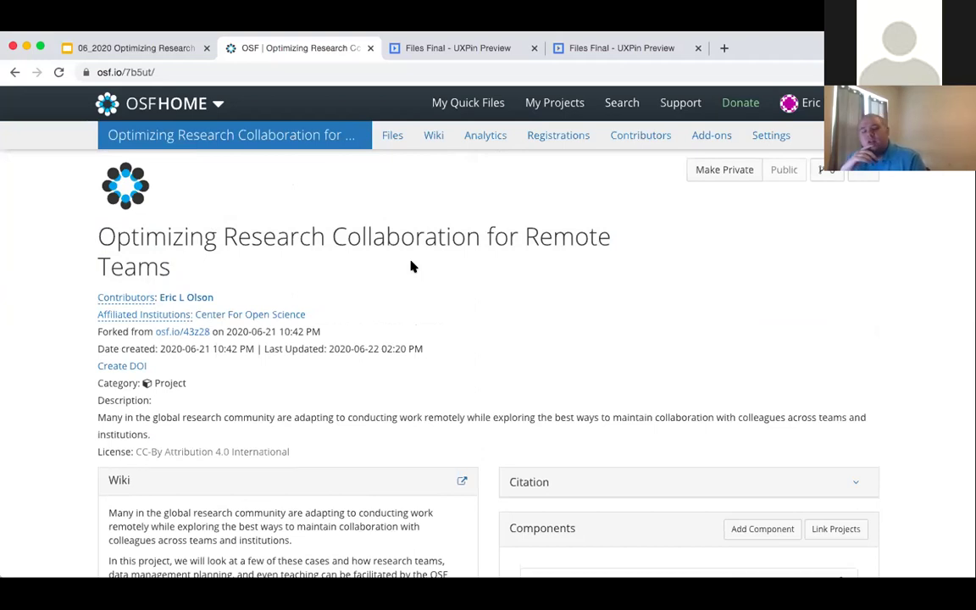
pyautogui.scroll(-10, 432, 283)
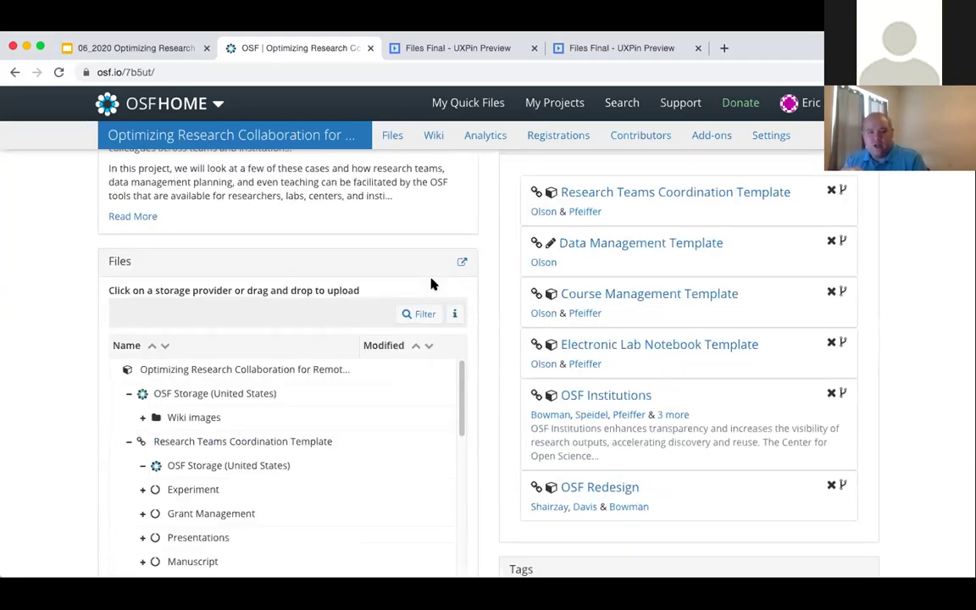
pyautogui.scroll(-3, 431, 283)
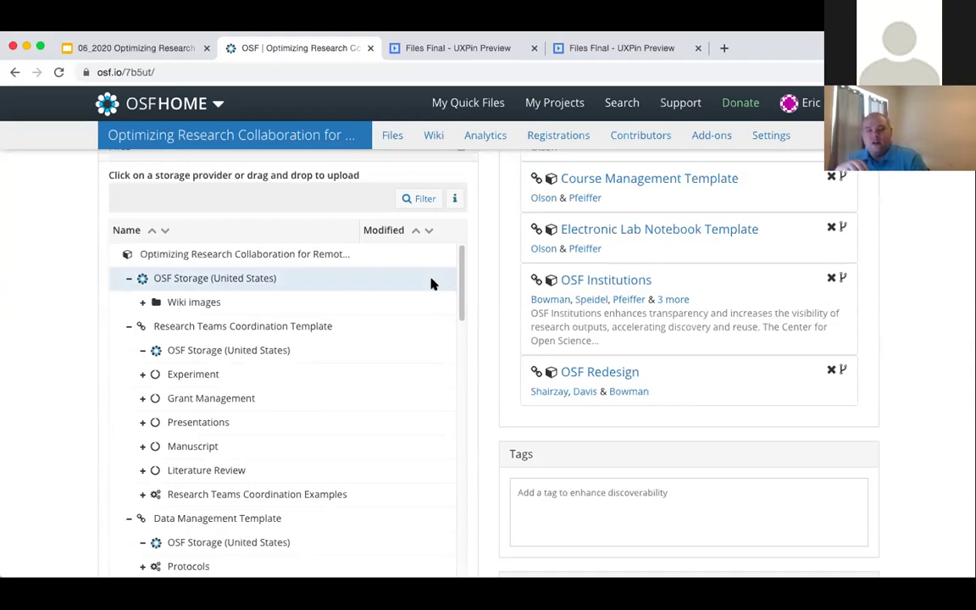
pyautogui.scroll(-2, 431, 283)
pyautogui.scroll(2, 431, 283)
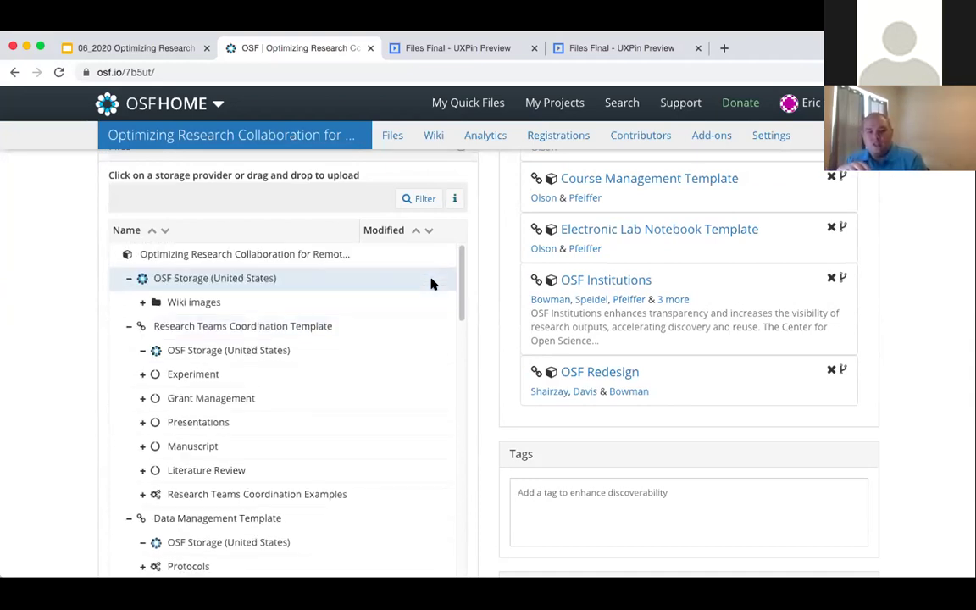
pyautogui.scroll(10, 297, 262)
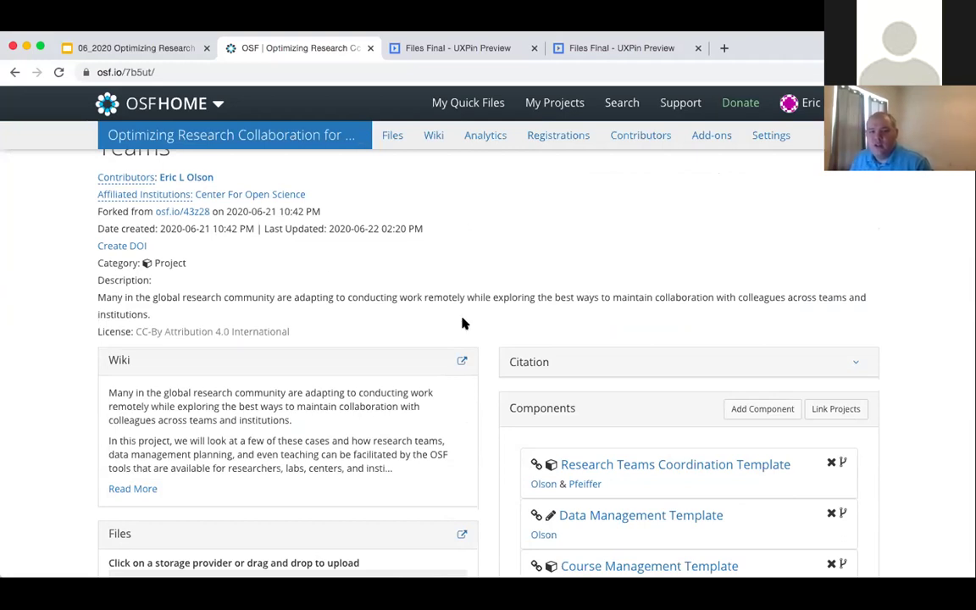
pyautogui.scroll(-2, 462, 323)
pyautogui.scroll(-1, 469, 325)
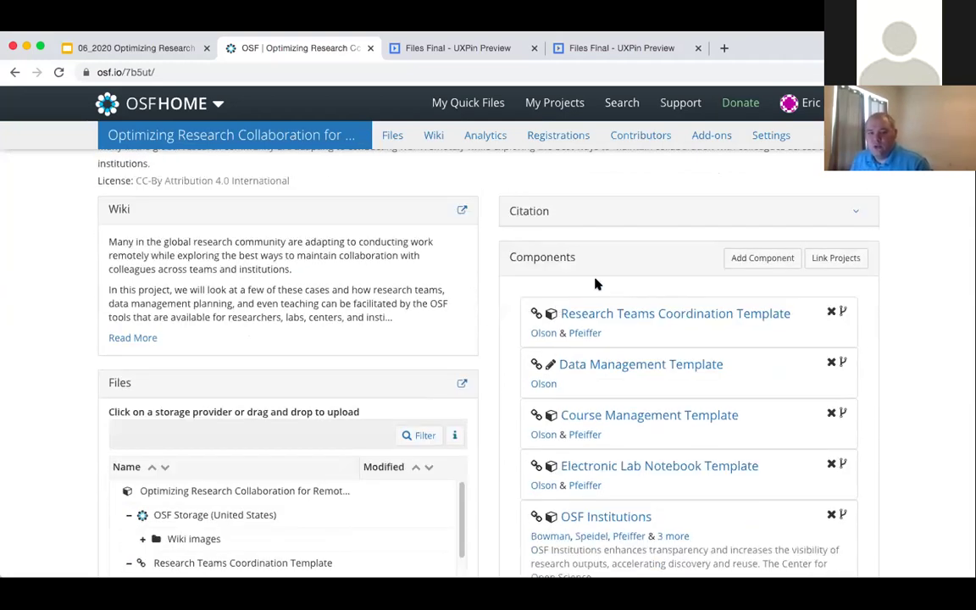
pyautogui.click(746, 259)
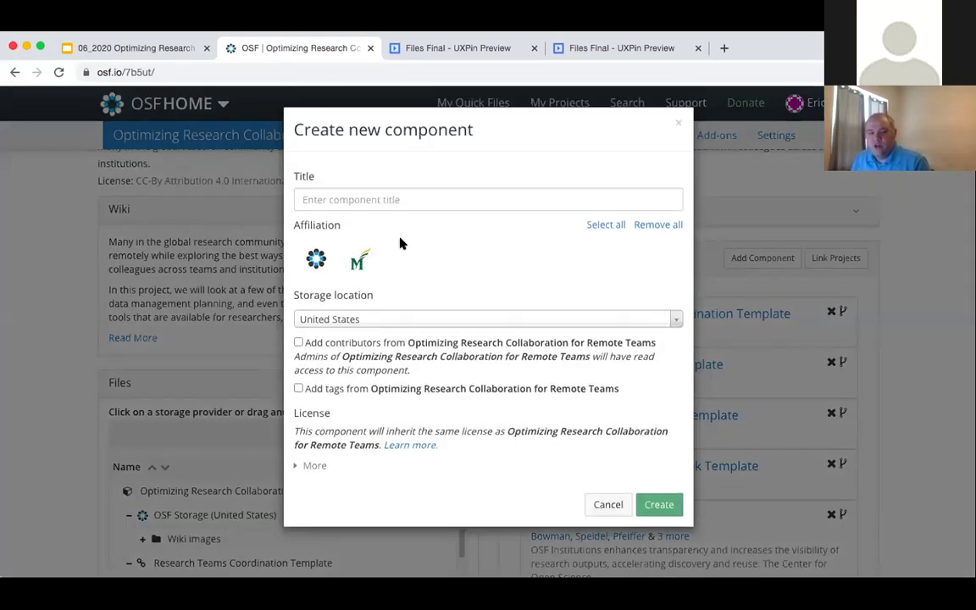
pyautogui.click(359, 261)
pyautogui.click(425, 200)
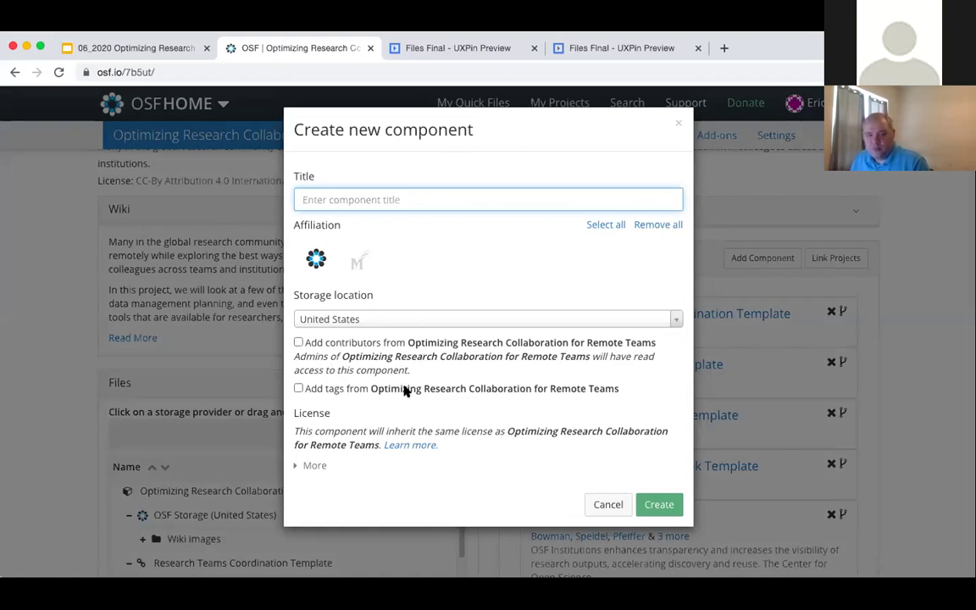
pyautogui.click(309, 465)
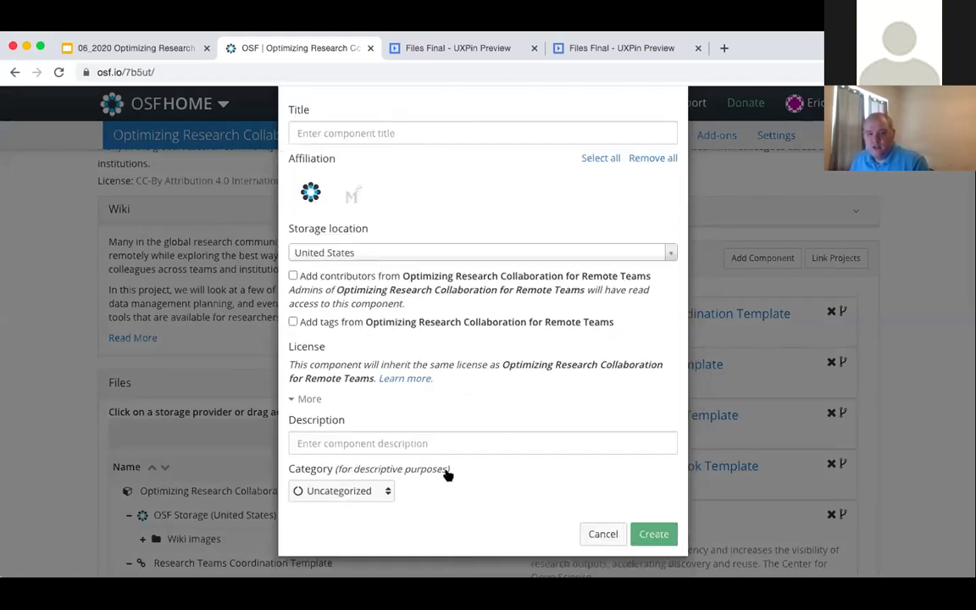
pyautogui.click(602, 533)
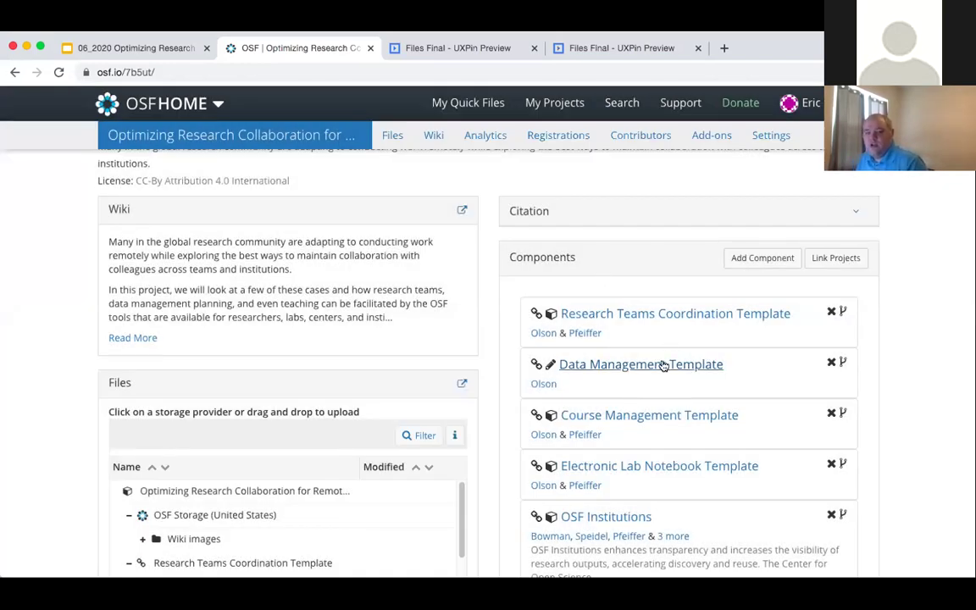
pyautogui.click(650, 416)
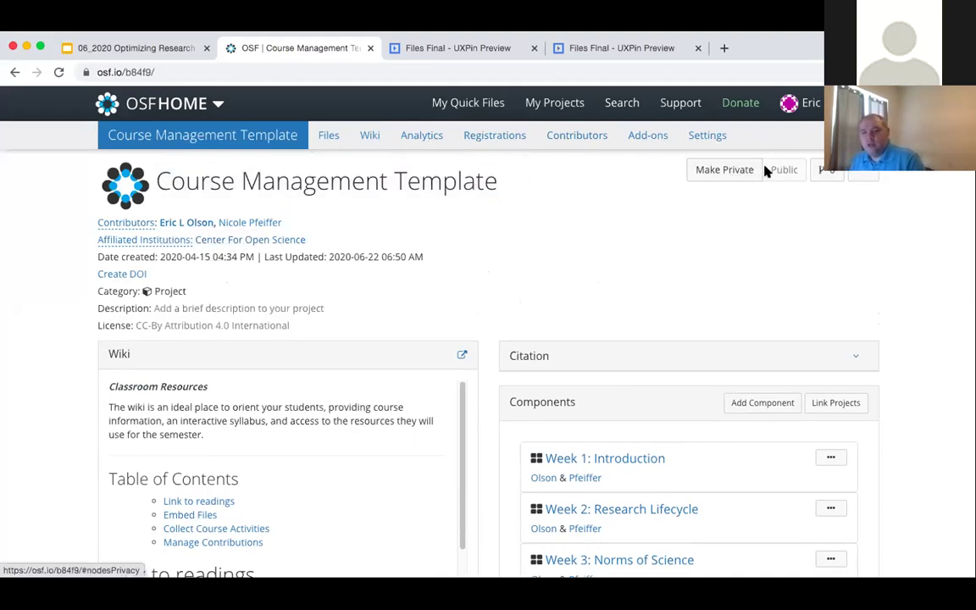
pyautogui.click(15, 72)
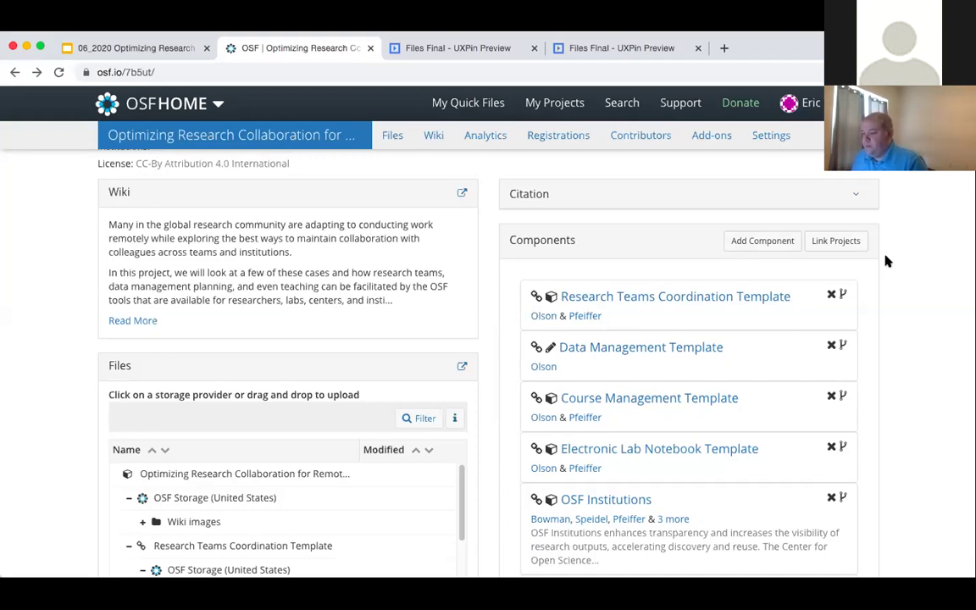
# - Show the project's Analytics page with forks, links, template copies and visit charts
pyautogui.scroll(3, 619, 277)
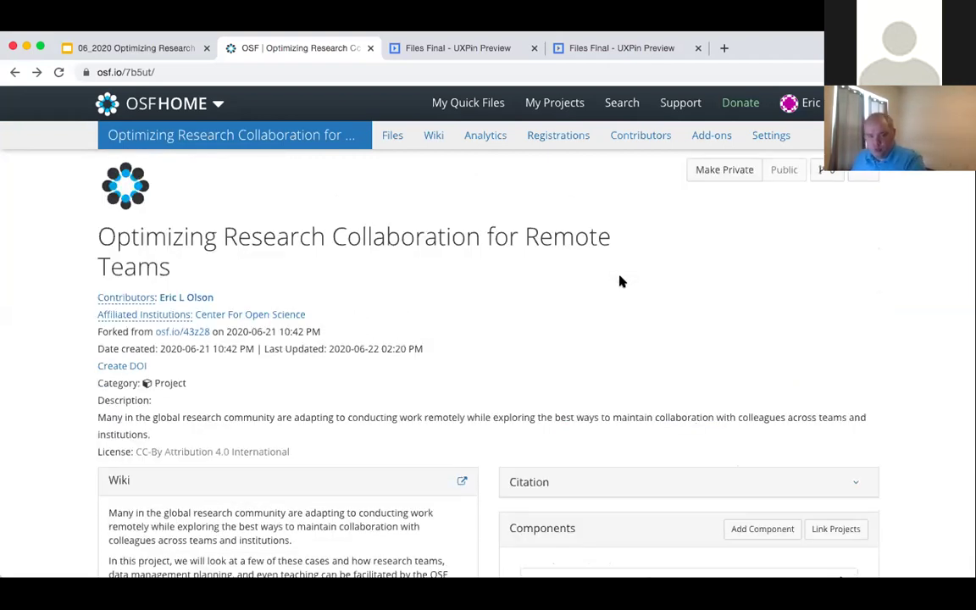
pyautogui.click(491, 140)
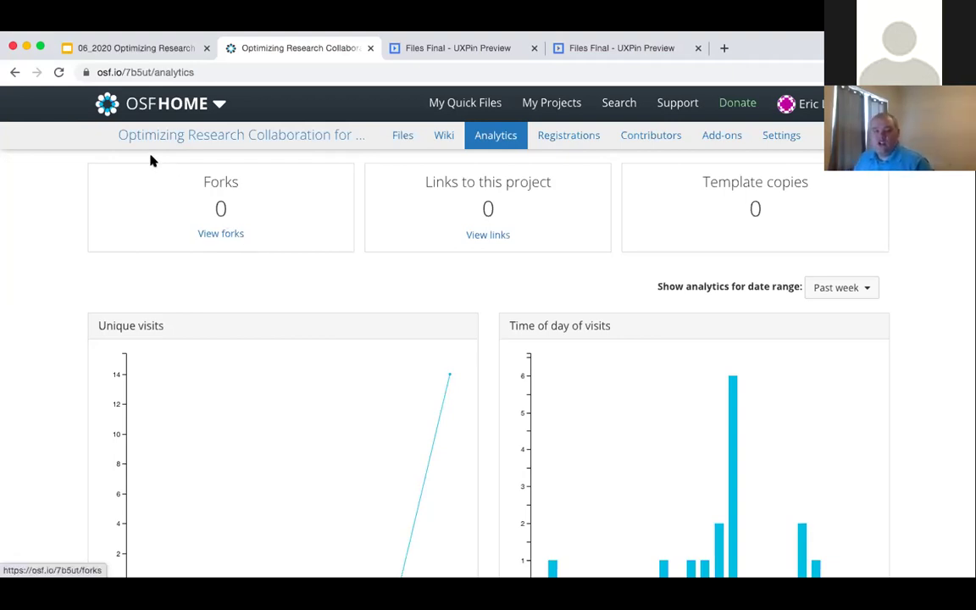
pyautogui.click(17, 72)
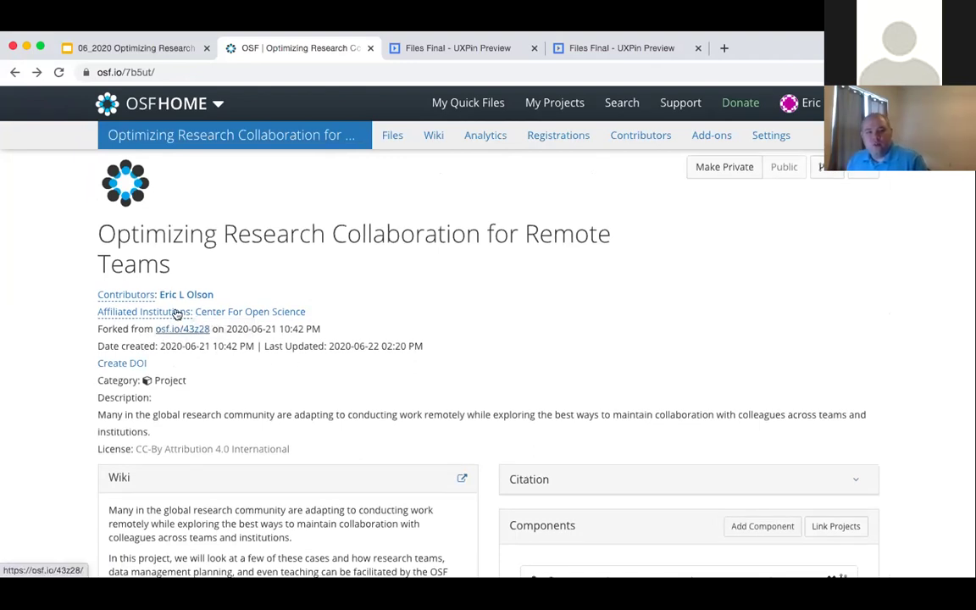
pyautogui.click(36, 72)
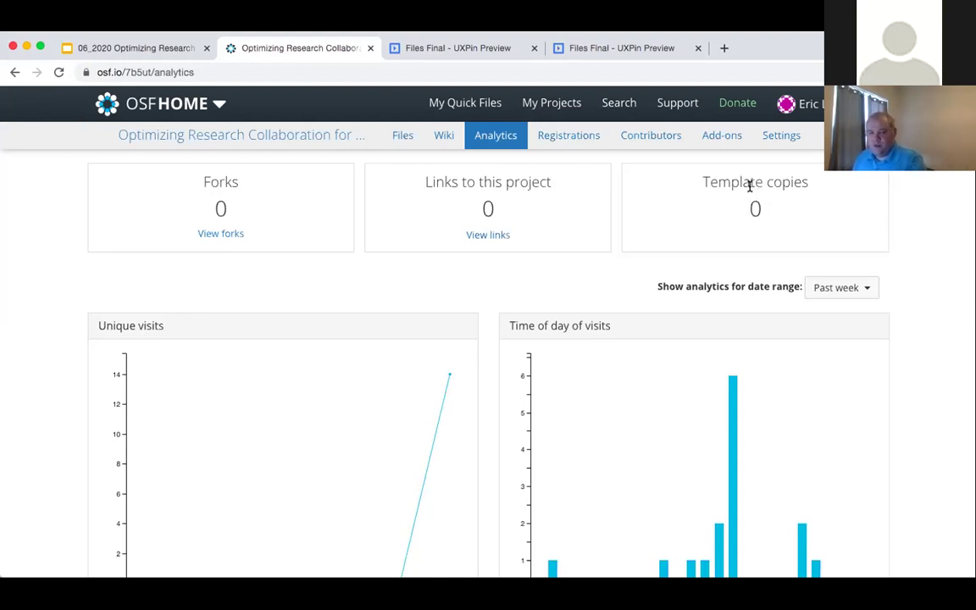
pyautogui.scroll(-2, 616, 281)
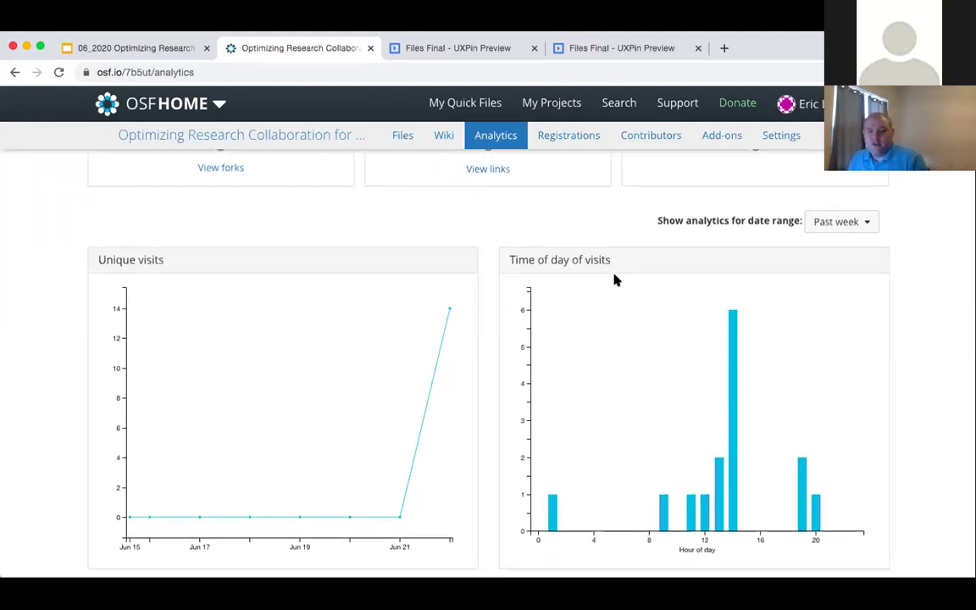
pyautogui.scroll(-3, 616, 280)
pyautogui.scroll(1, 418, 300)
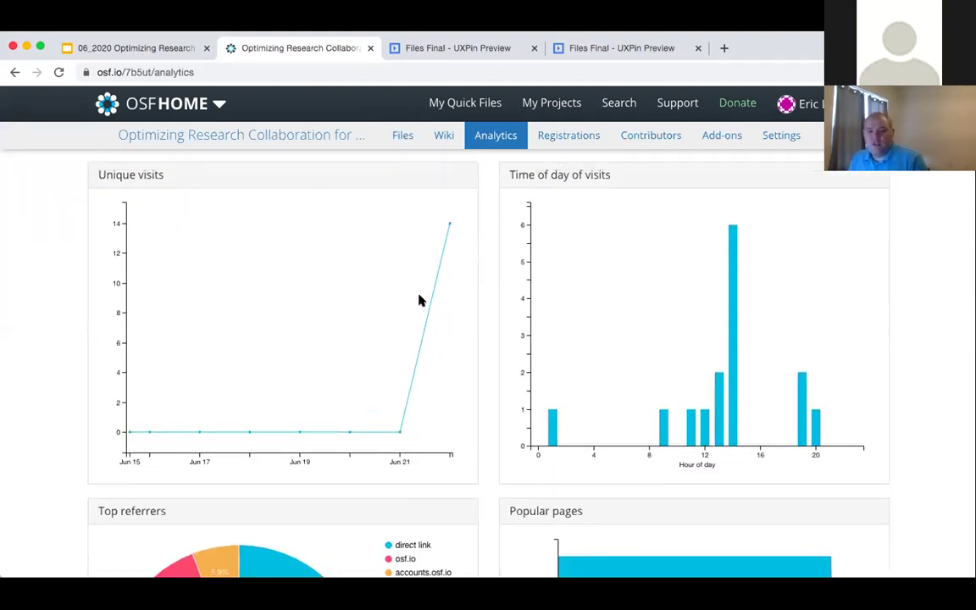
pyautogui.scroll(1, 441, 313)
pyautogui.scroll(-3, 505, 320)
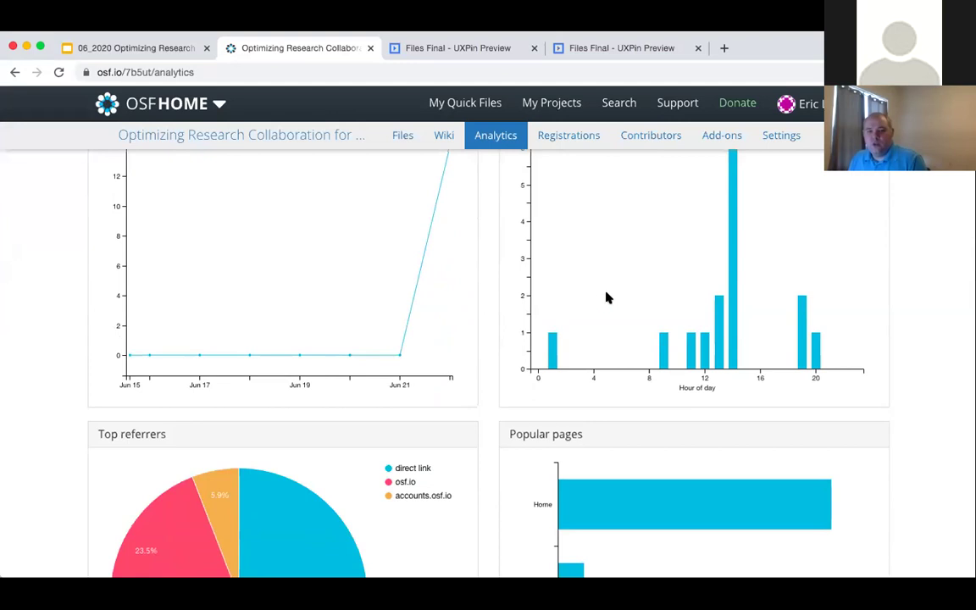
pyautogui.scroll(-6, 636, 320)
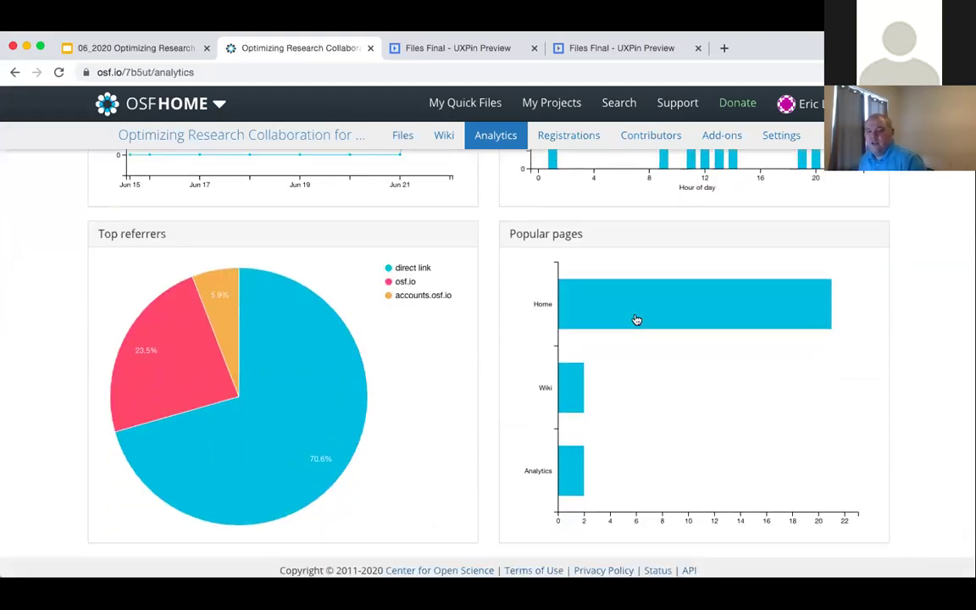
pyautogui.moveTo(305, 344)
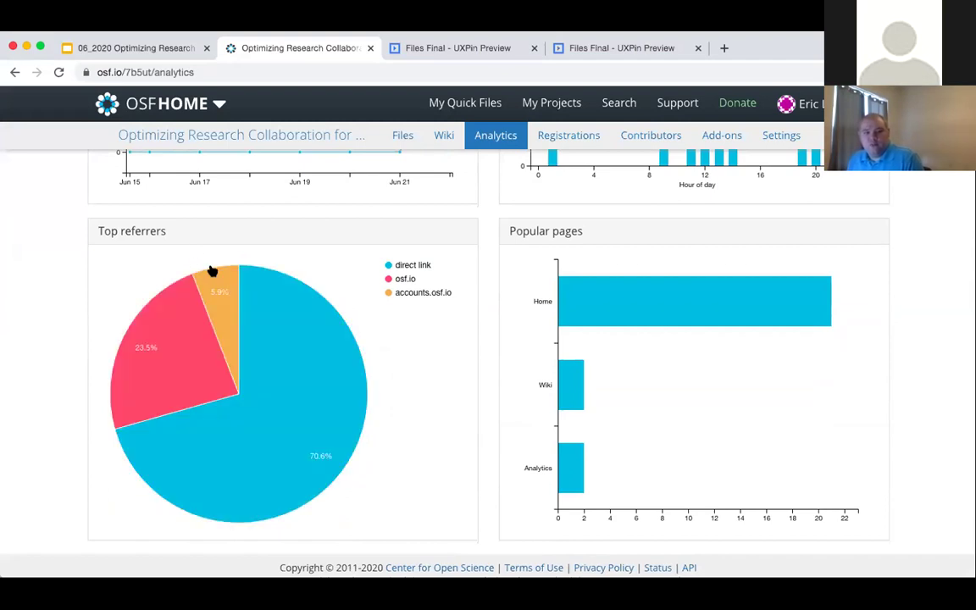
pyautogui.moveTo(217, 291)
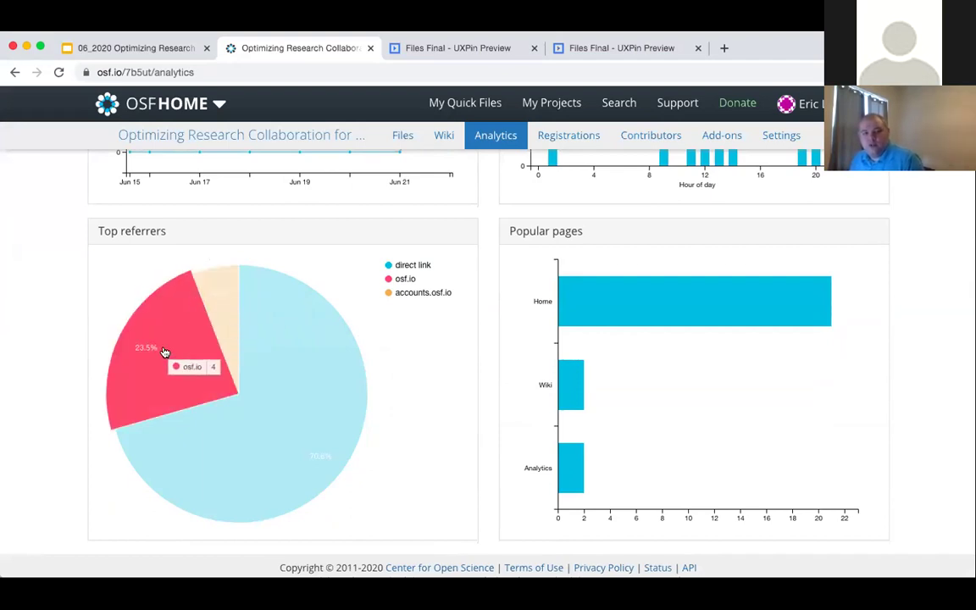
pyautogui.scroll(5, 465, 369)
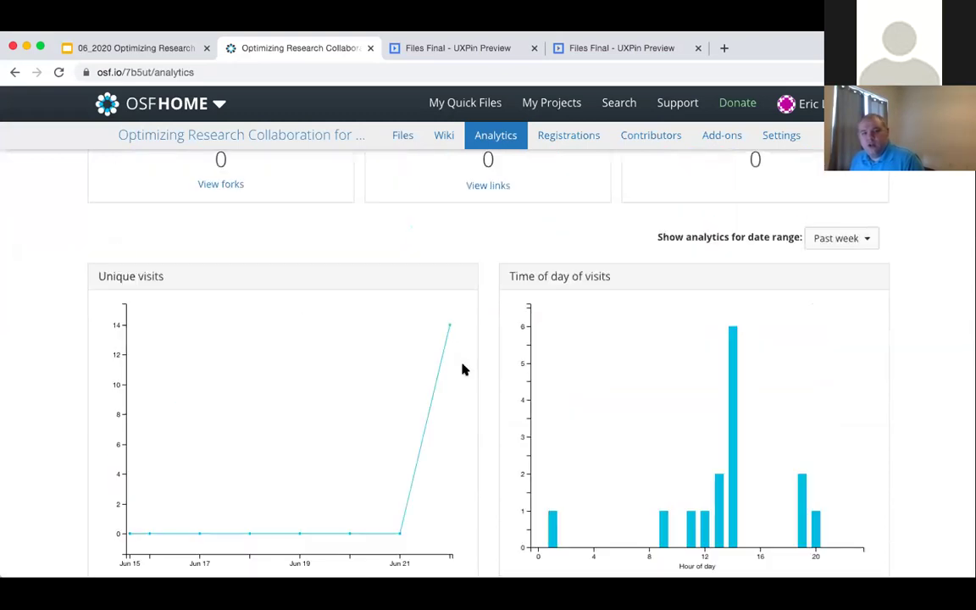
pyautogui.scroll(1, 464, 370)
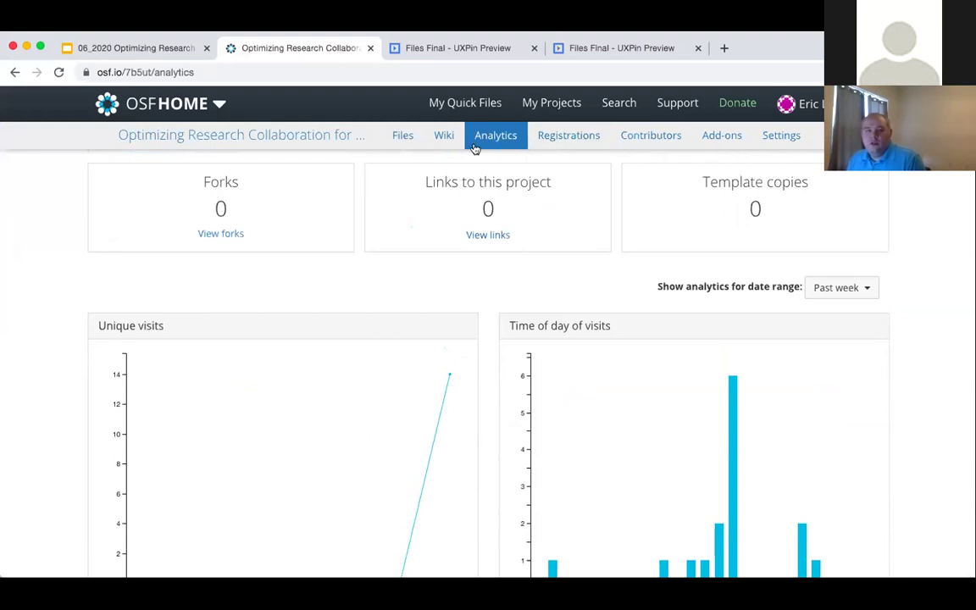
# - Glance at the full Files listing, then scroll the overview file tree to OSF Institutions' OSF Storage
pyautogui.click(391, 142)
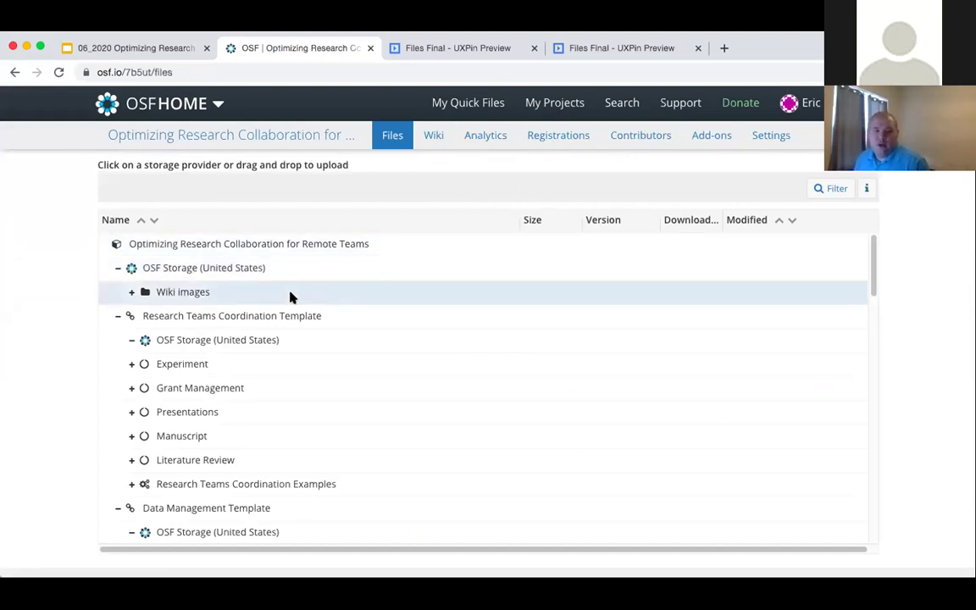
pyautogui.click(255, 143)
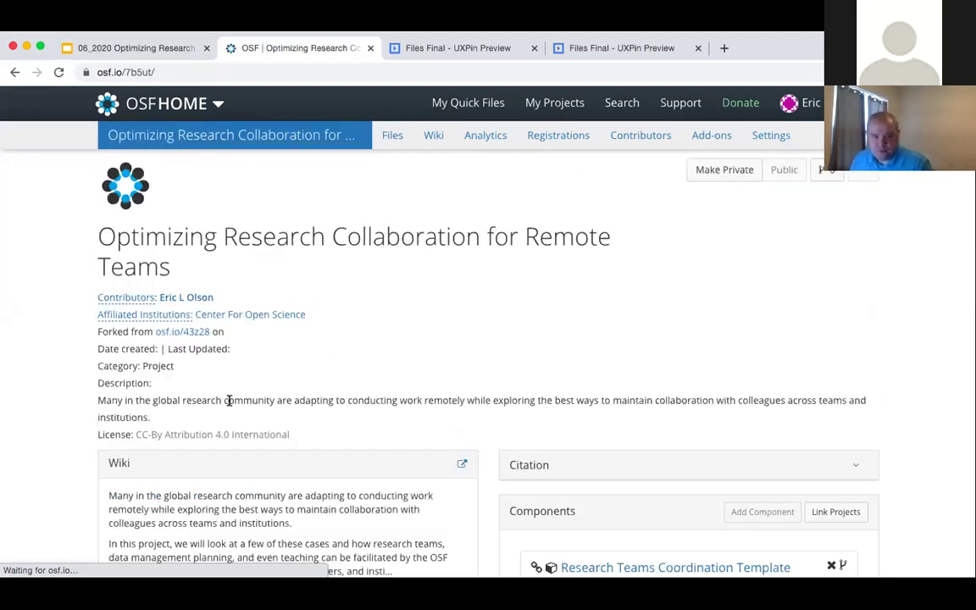
pyautogui.scroll(-2, 105, 408)
pyautogui.scroll(-5, 52, 394)
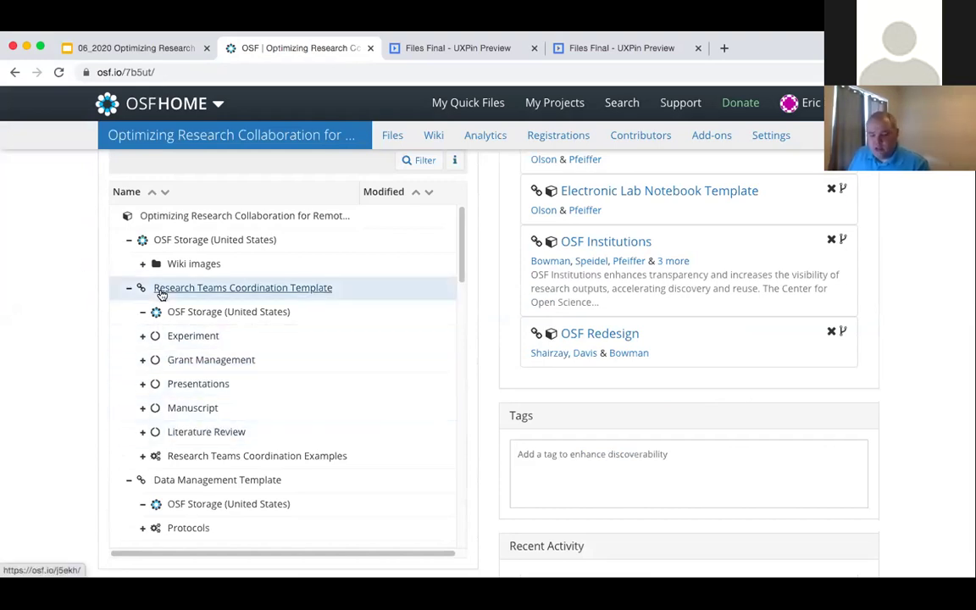
pyautogui.scroll(-3, 163, 300)
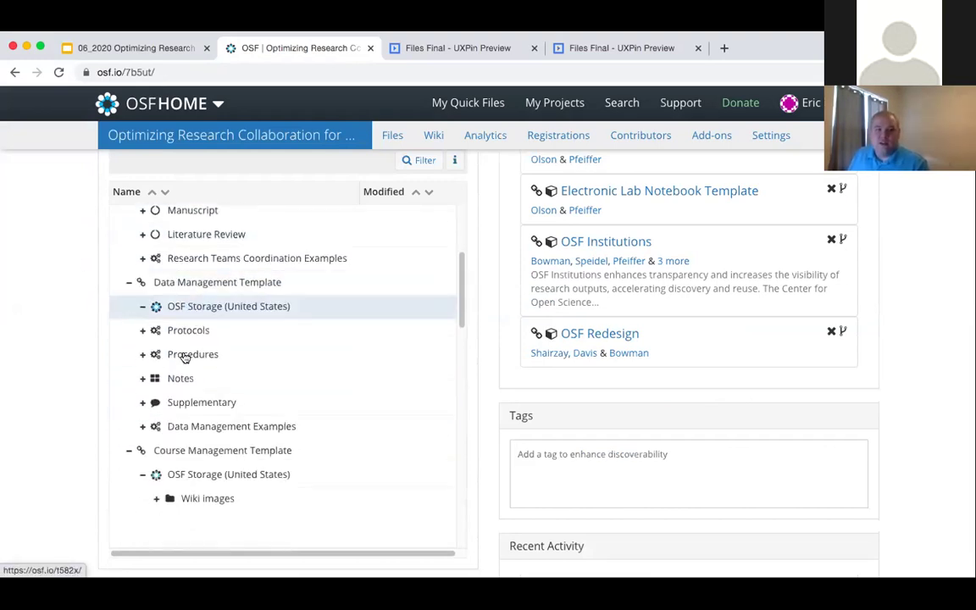
pyautogui.scroll(2, 523, 342)
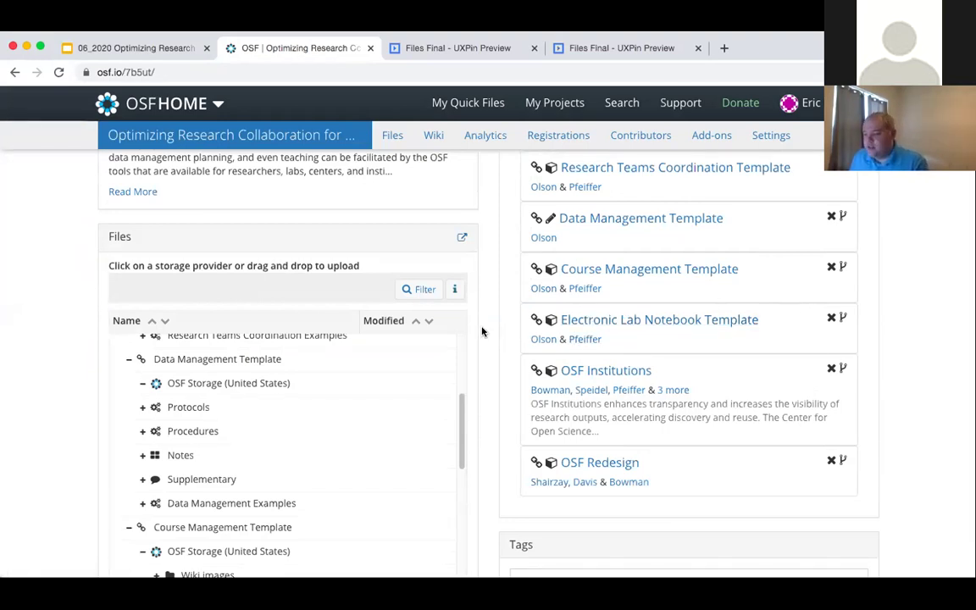
pyautogui.scroll(-3, 246, 443)
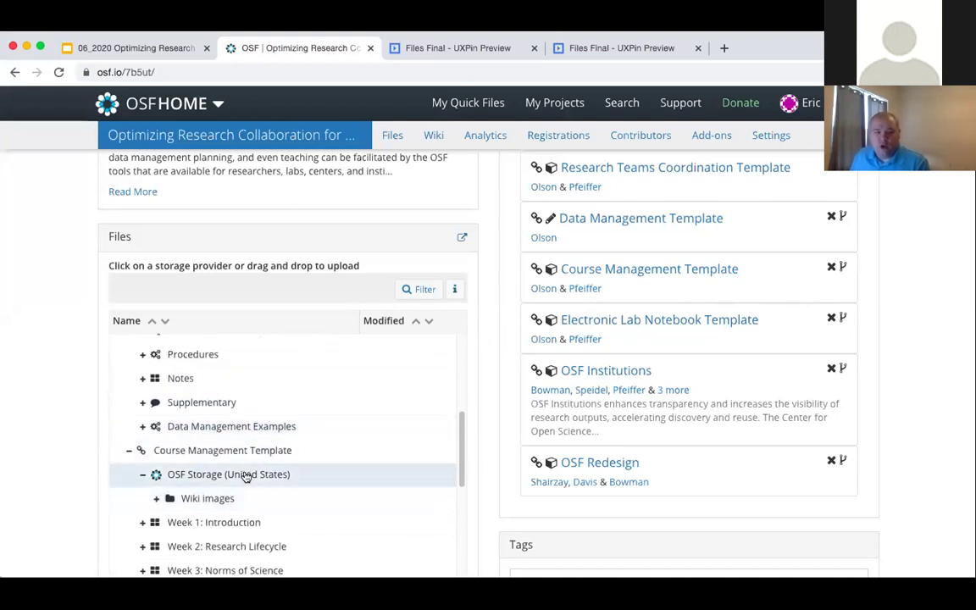
pyautogui.scroll(-8, 245, 474)
pyautogui.scroll(-1, 245, 475)
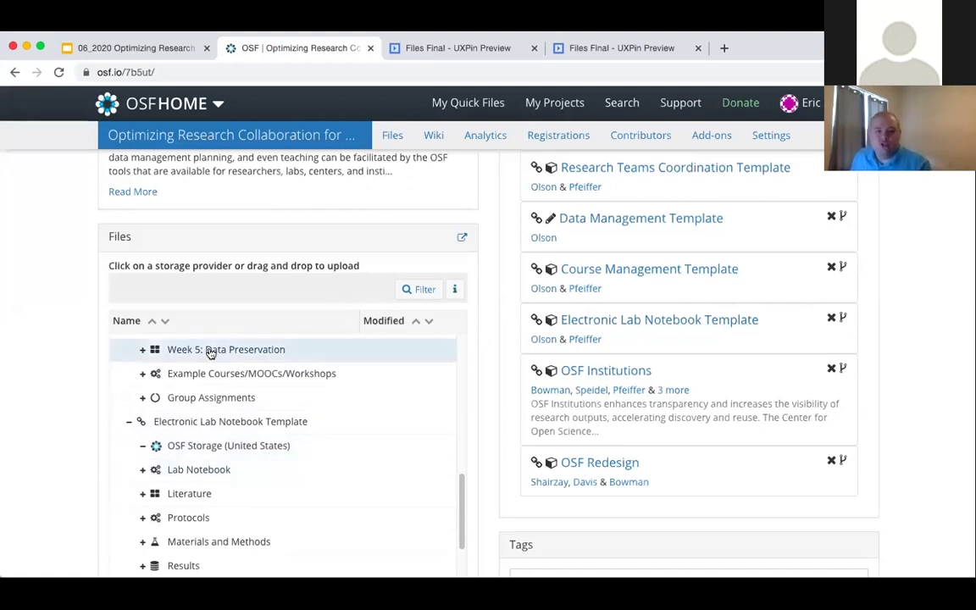
pyautogui.scroll(-3, 94, 424)
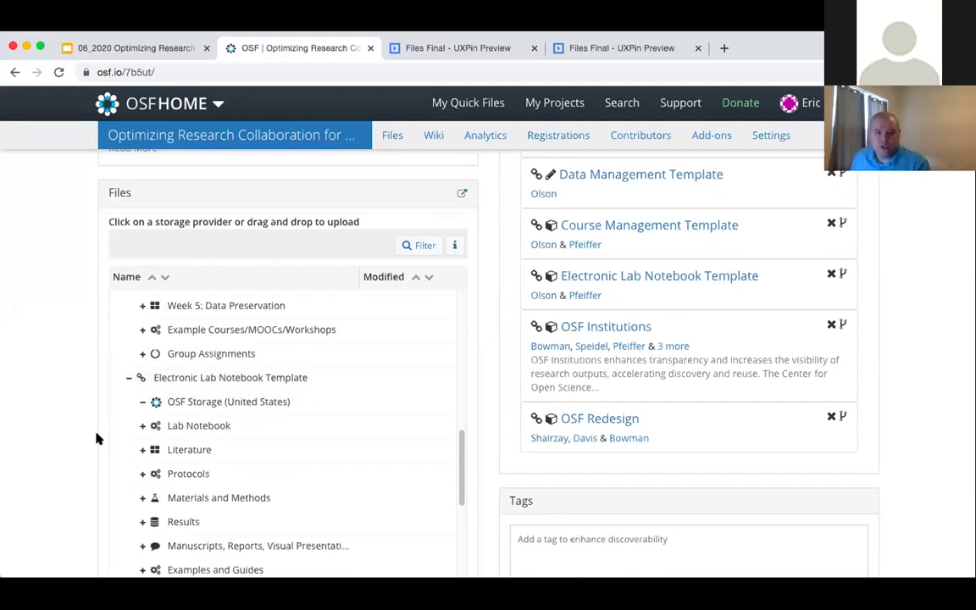
pyautogui.scroll(-5, 211, 413)
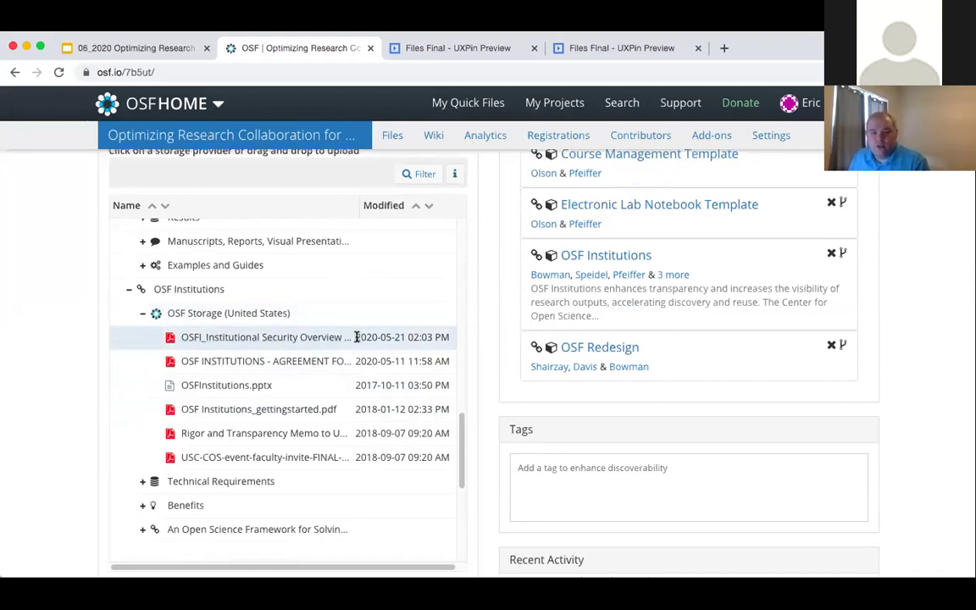
# - Select a few OSF Institutions storage files, then open the OSFI_Institutional Security Overview .pdf
pyautogui.click(320, 311)
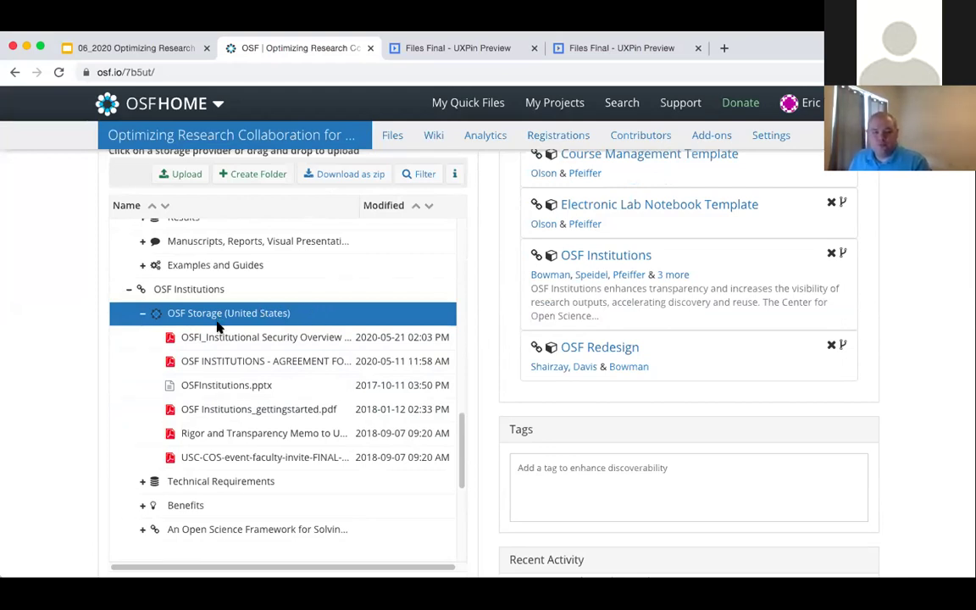
pyautogui.scroll(1, 217, 328)
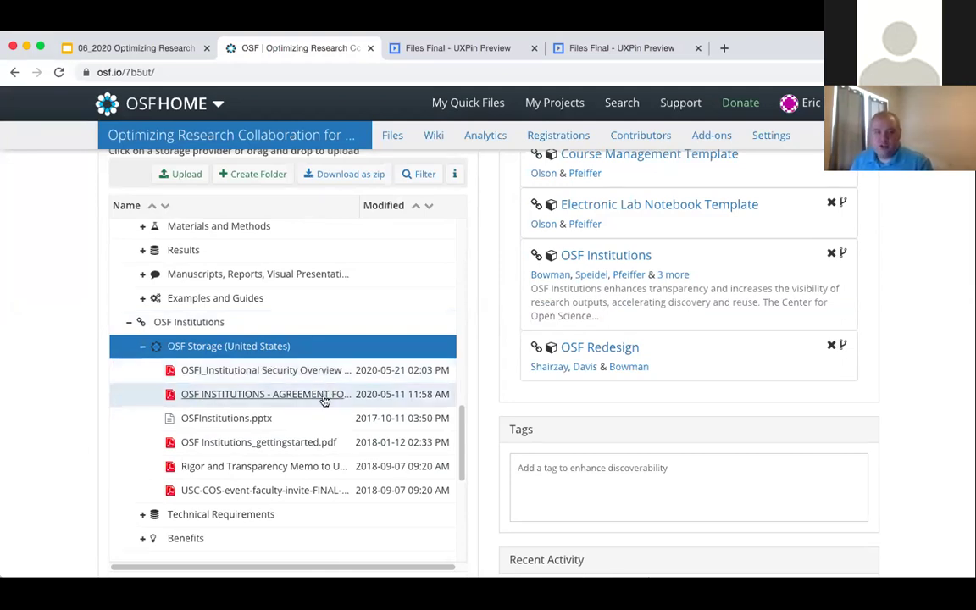
pyautogui.click(140, 395)
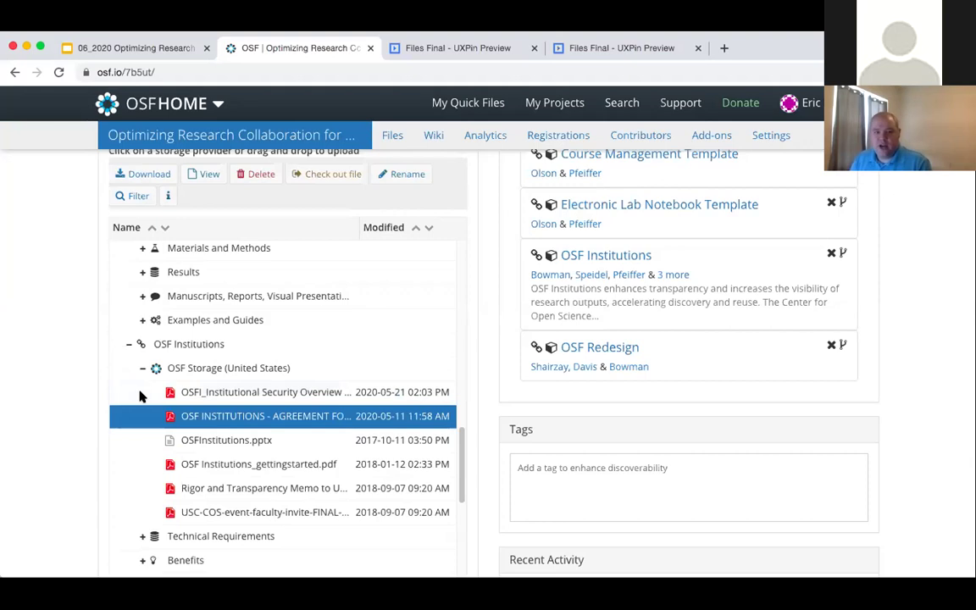
pyautogui.click(159, 441)
pyautogui.click(158, 419)
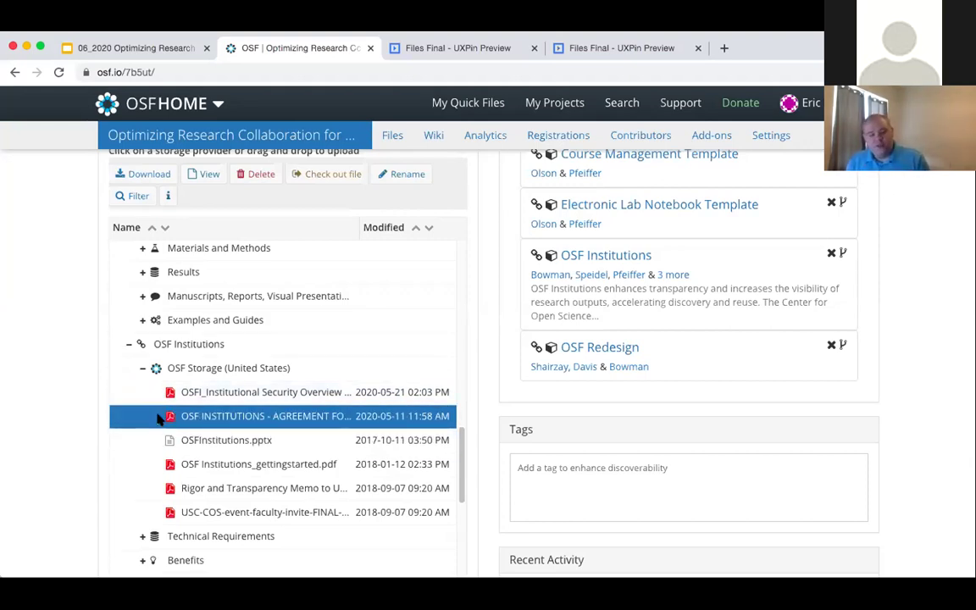
pyautogui.click(144, 372)
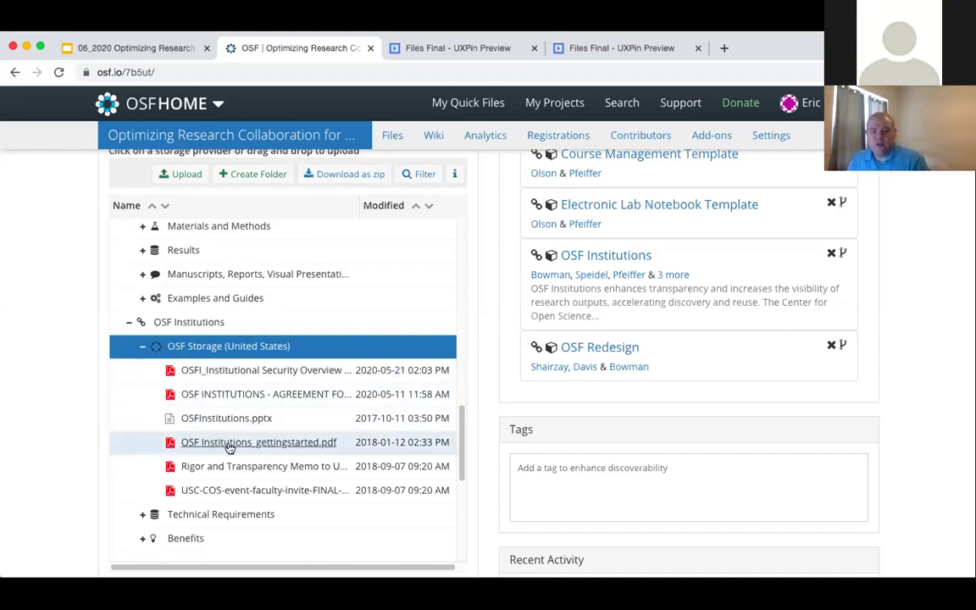
pyautogui.click(209, 371)
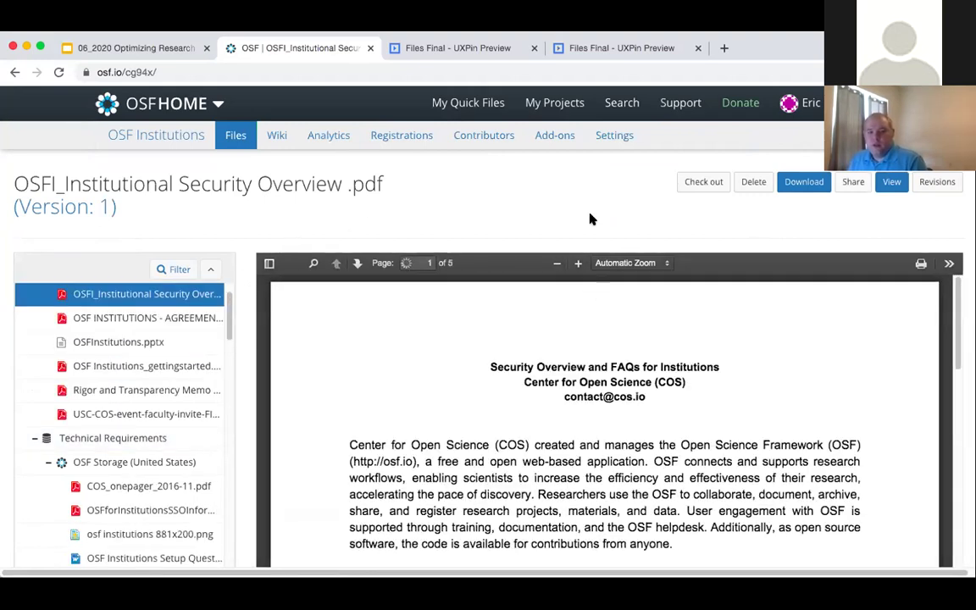
# - Show the PDF's revision table: version 1, 2020-05-21, 2 downloads, MD5 and SHA2 hashes
pyautogui.scroll(-3, 525, 291)
pyautogui.scroll(3, 525, 291)
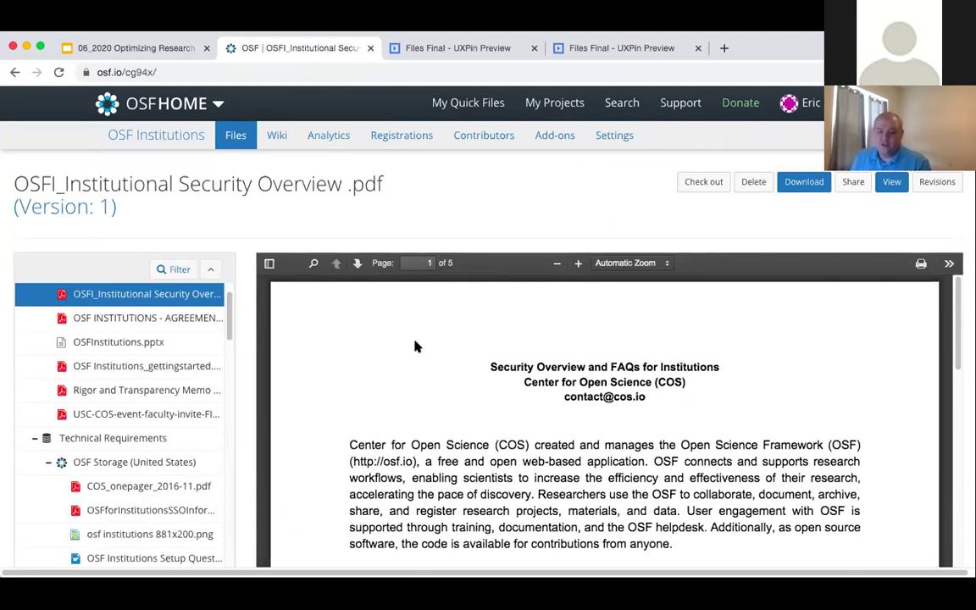
pyautogui.scroll(-1, 332, 341)
pyautogui.scroll(-3, 331, 340)
pyautogui.scroll(3, 333, 340)
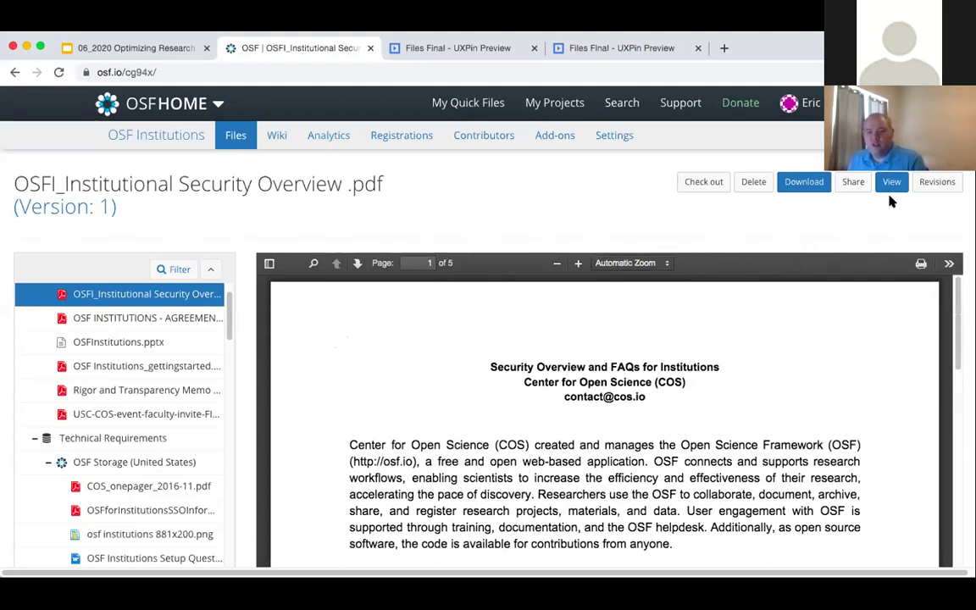
pyautogui.click(928, 183)
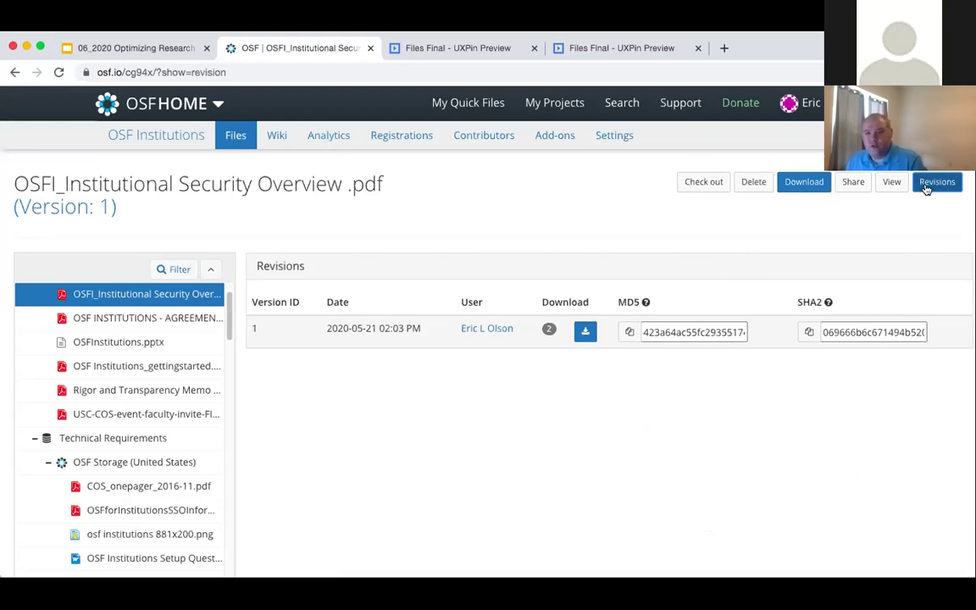
# - Switch the Security Overview file page back to the PDF preview, page 1 of 5
pyautogui.click(895, 185)
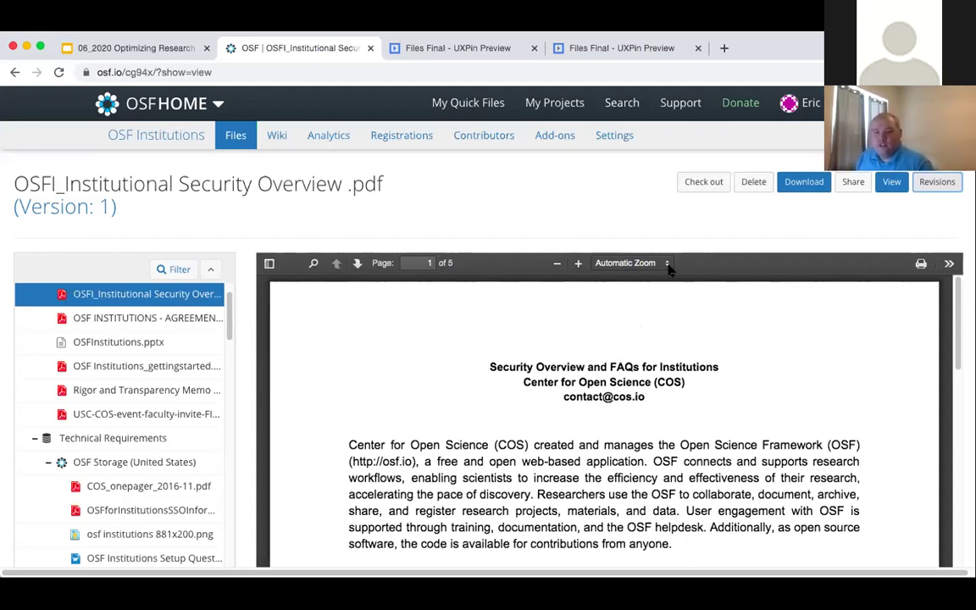
pyautogui.scroll(1, 216, 410)
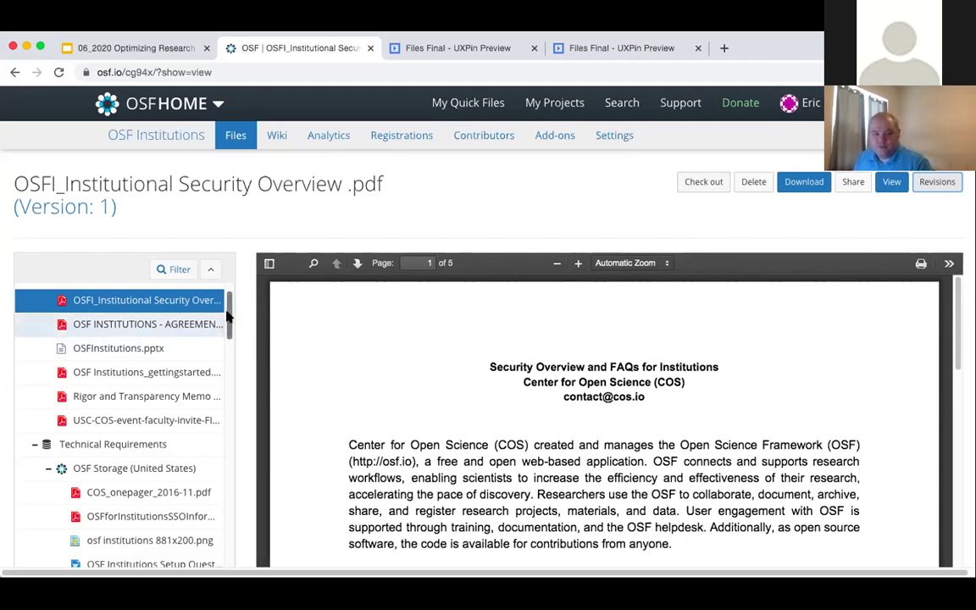
pyautogui.moveTo(228, 315); pyautogui.dragTo(229, 292)
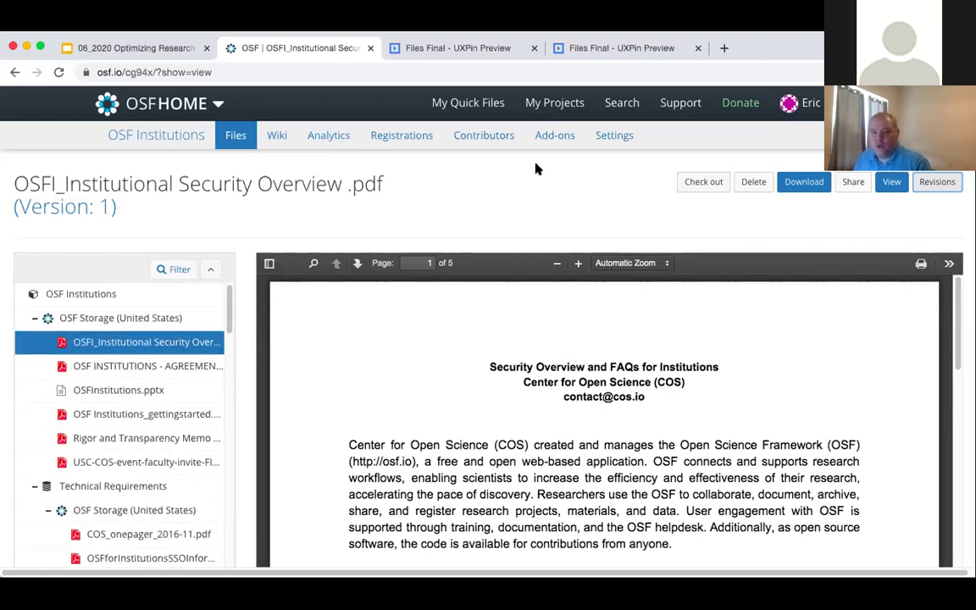
# - On the OSF Institutions Add-ons page, disable the Google Drive add-on and confirm
pyautogui.click(556, 136)
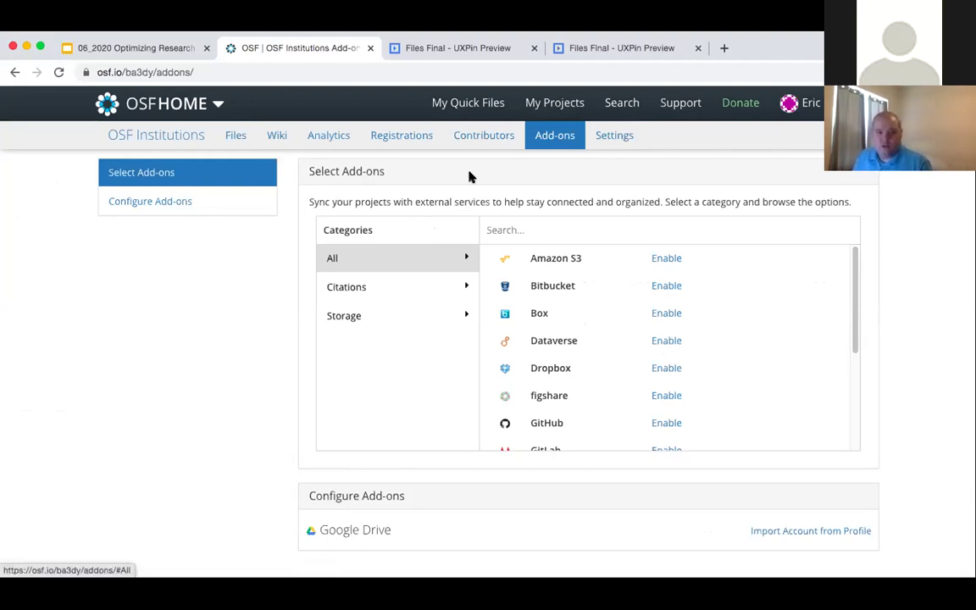
pyautogui.scroll(-2, 642, 346)
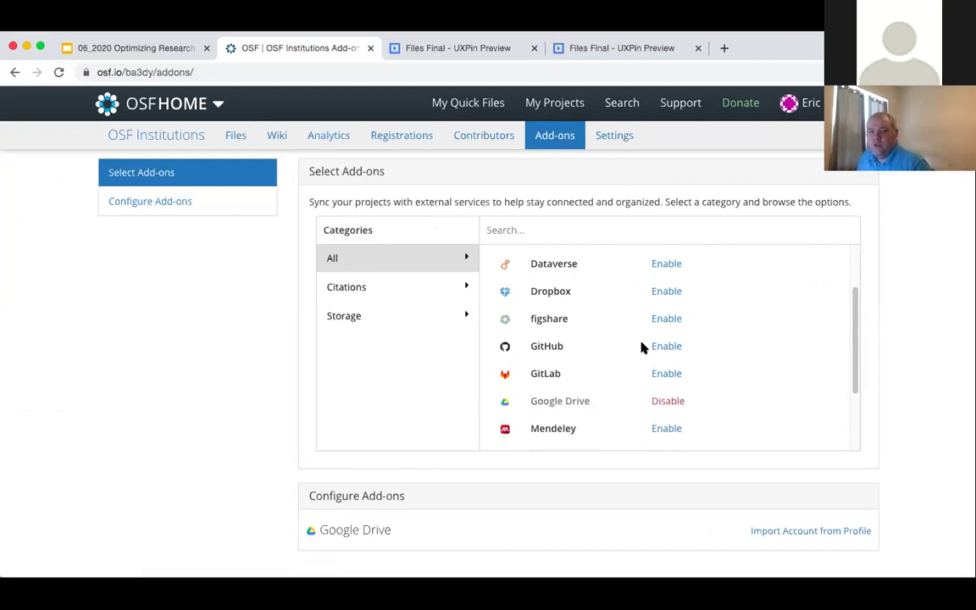
pyautogui.scroll(-1, 669, 399)
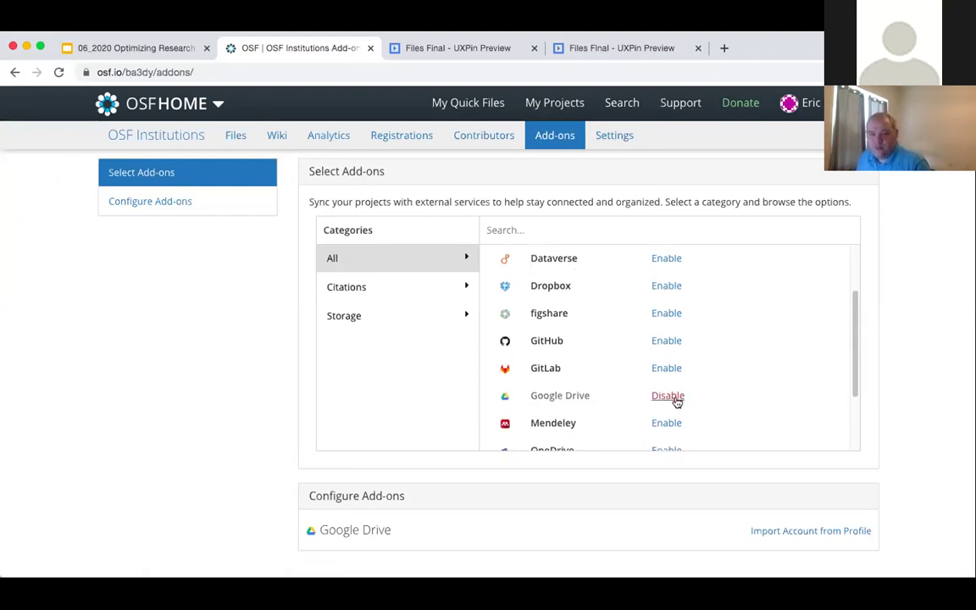
pyautogui.click(677, 398)
pyautogui.click(654, 205)
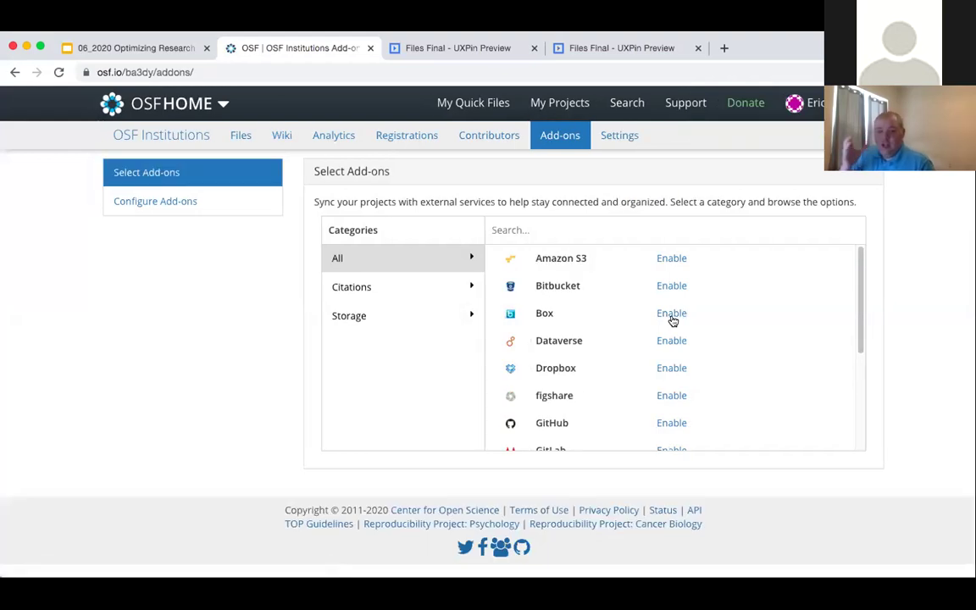
pyautogui.scroll(-2, 668, 324)
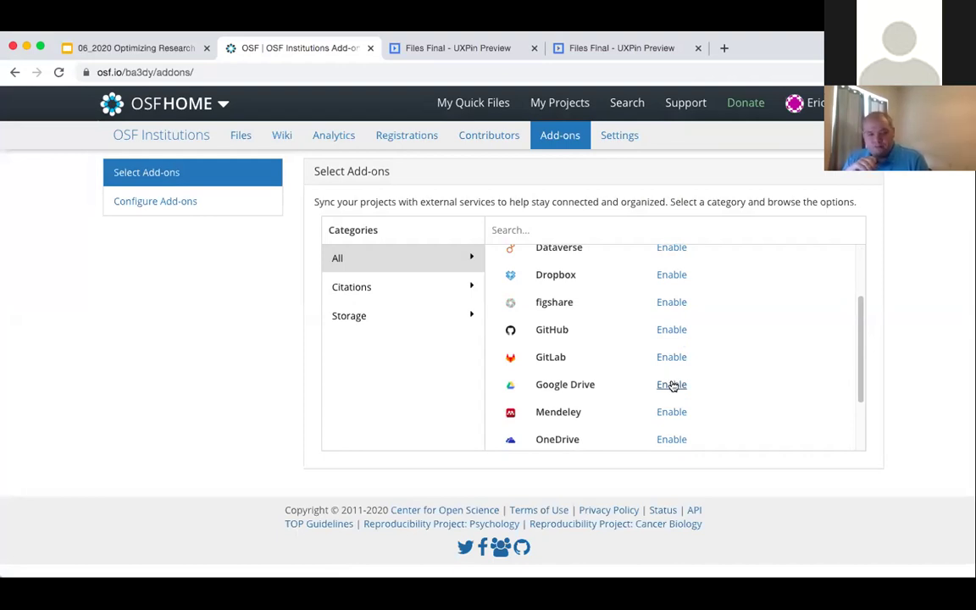
# - Enable the Google Drive add-on and accept its terms
pyautogui.click(671, 385)
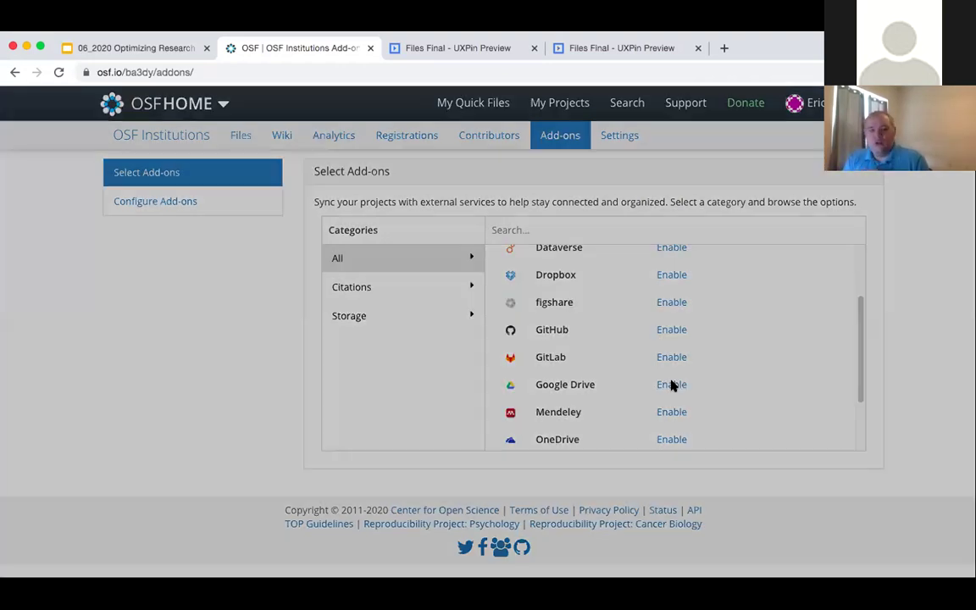
pyautogui.scroll(-2, 664, 396)
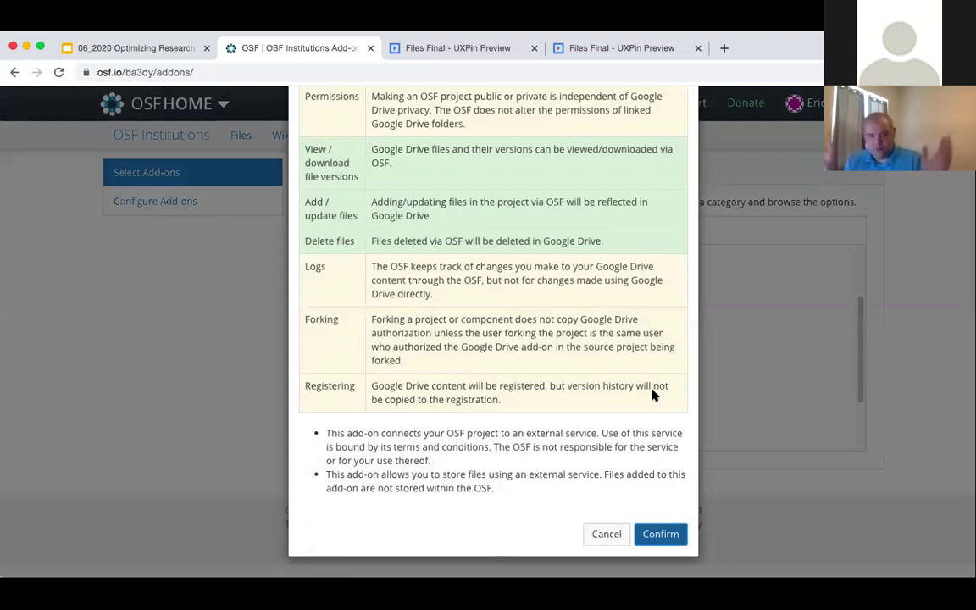
pyautogui.click(661, 534)
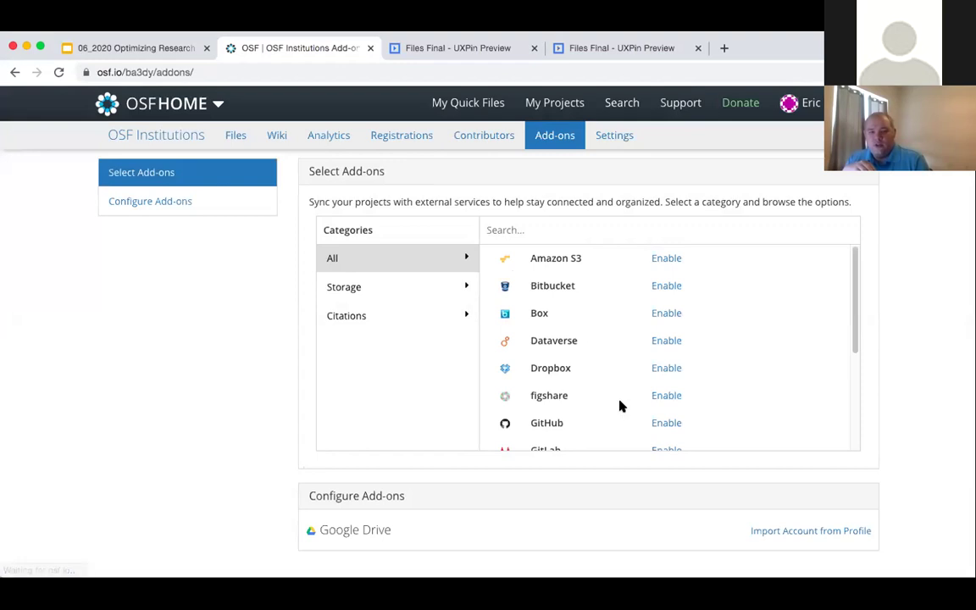
pyautogui.scroll(-2, 616, 405)
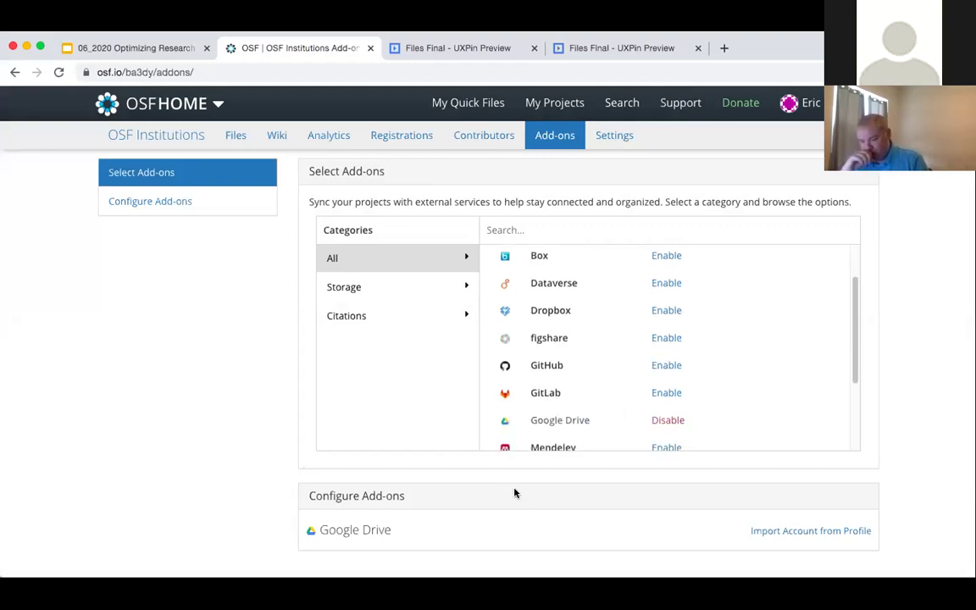
pyautogui.scroll(-1, 500, 512)
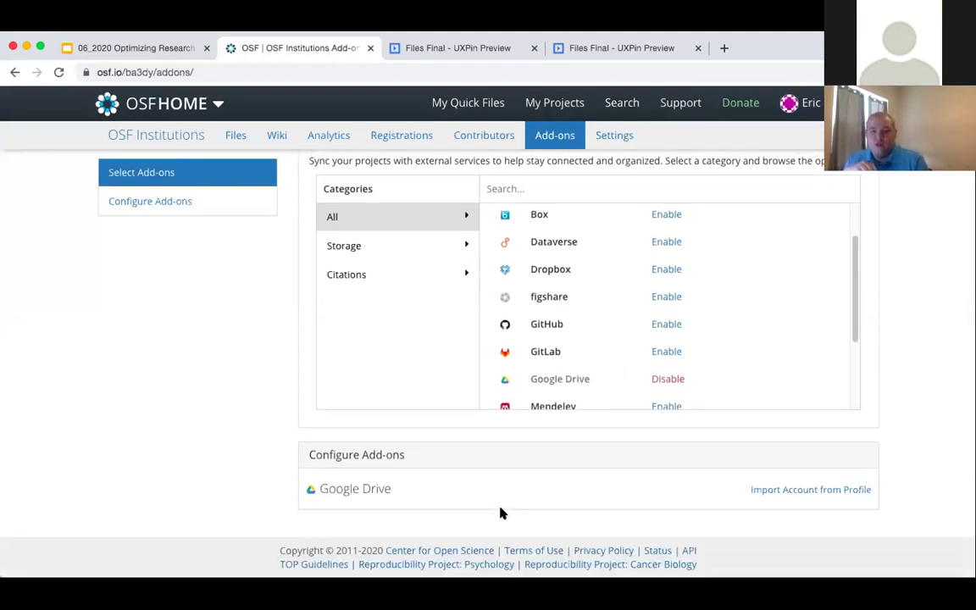
pyautogui.scroll(1, 547, 494)
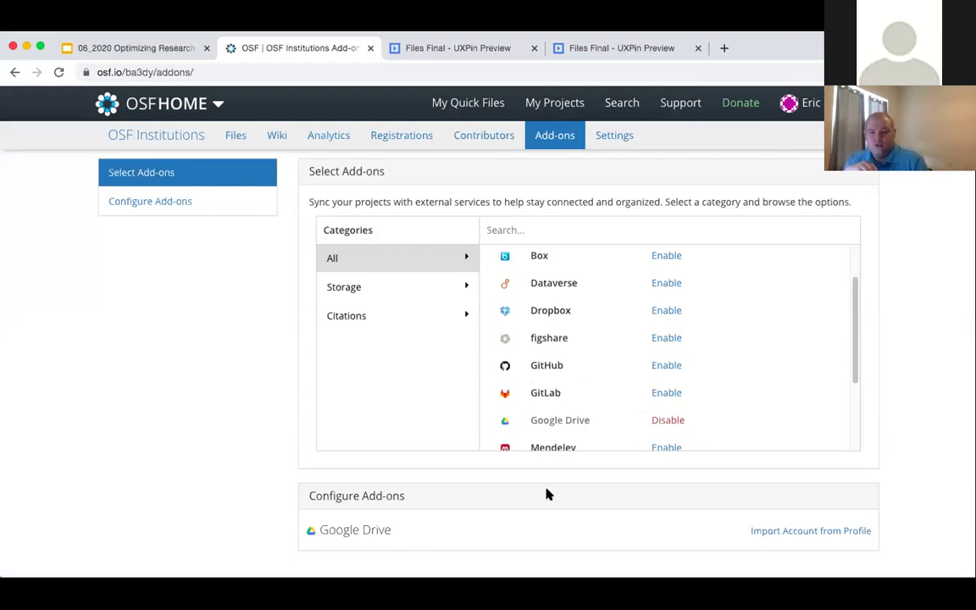
# - Import a Google Drive account from the user profile
pyautogui.click(810, 531)
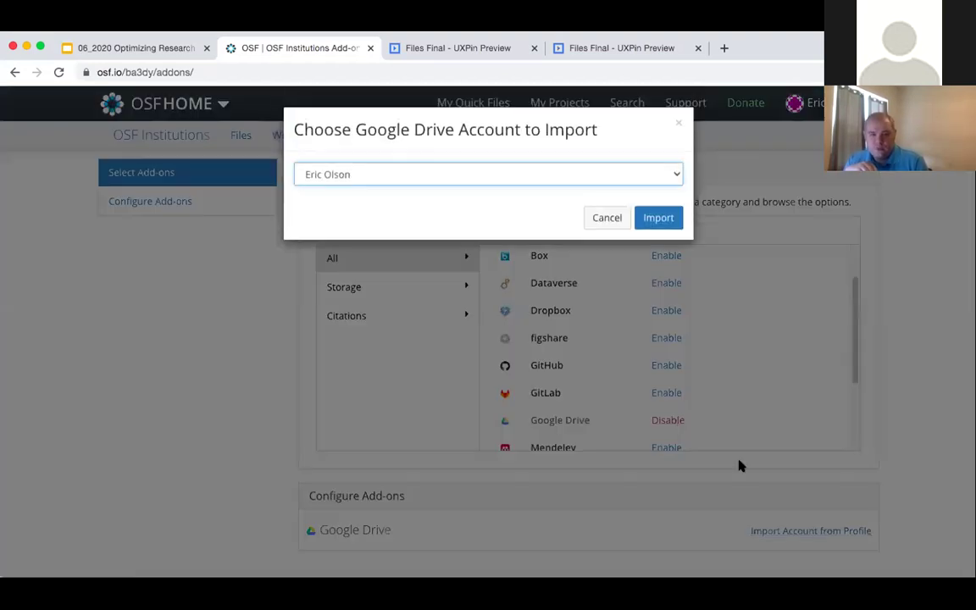
pyautogui.click(640, 177)
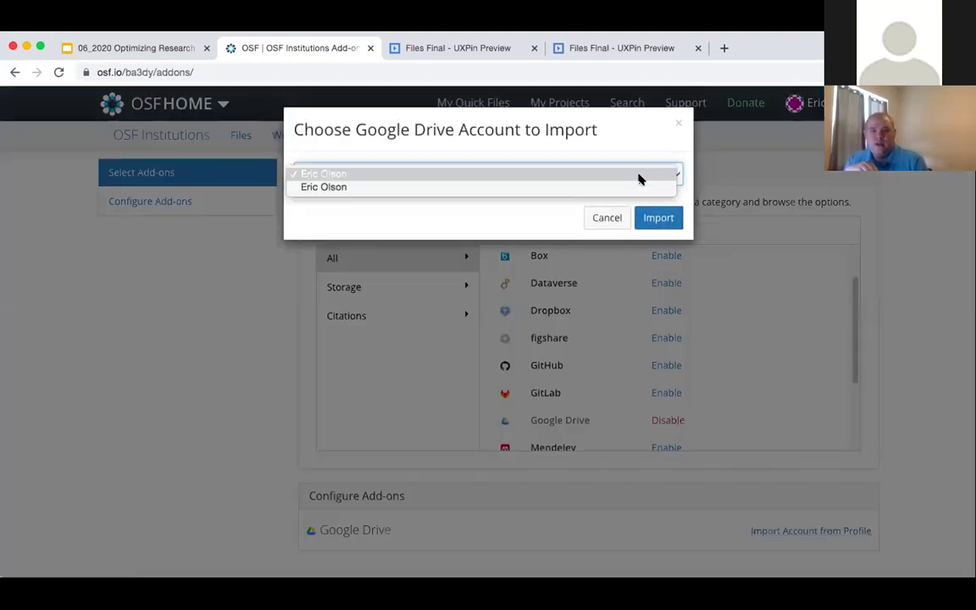
pyautogui.click(641, 176)
pyautogui.click(650, 218)
pyautogui.scroll(-4, 549, 523)
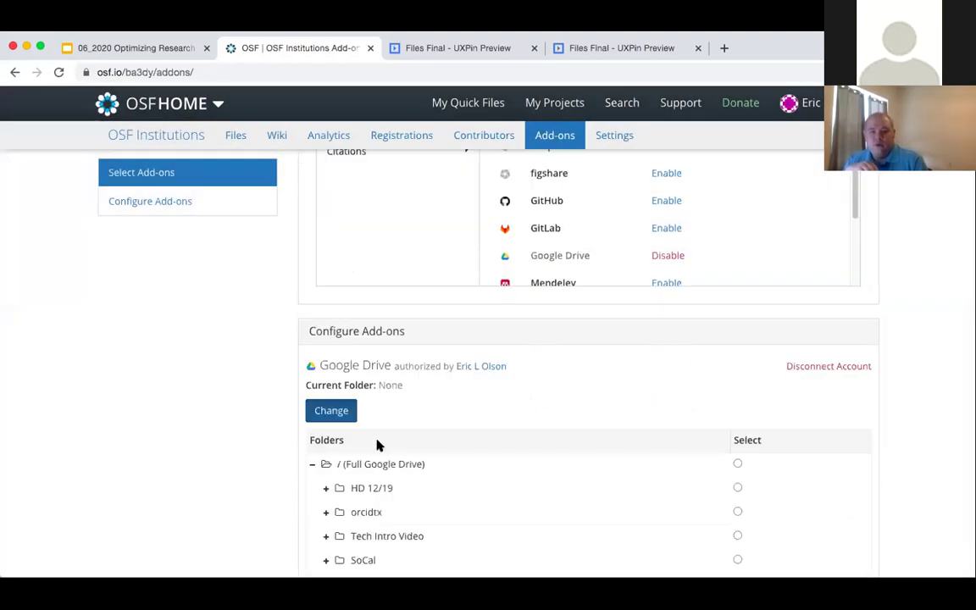
pyautogui.scroll(-1, 407, 457)
pyautogui.scroll(-1, 509, 381)
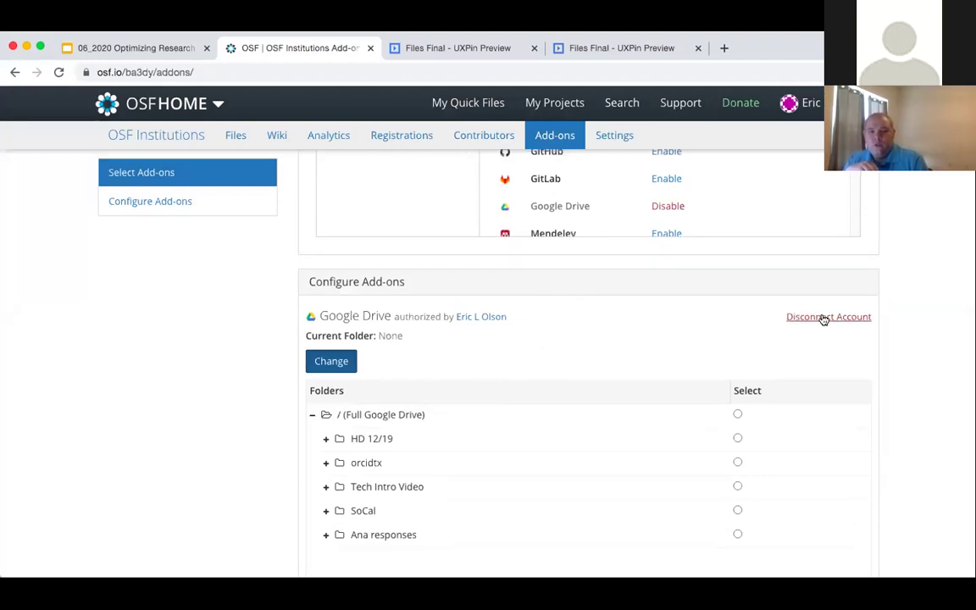
# - Disconnect the imported Google Drive account and confirm disabling the add-on
pyautogui.click(823, 317)
pyautogui.click(642, 210)
pyautogui.click(669, 329)
pyautogui.click(660, 210)
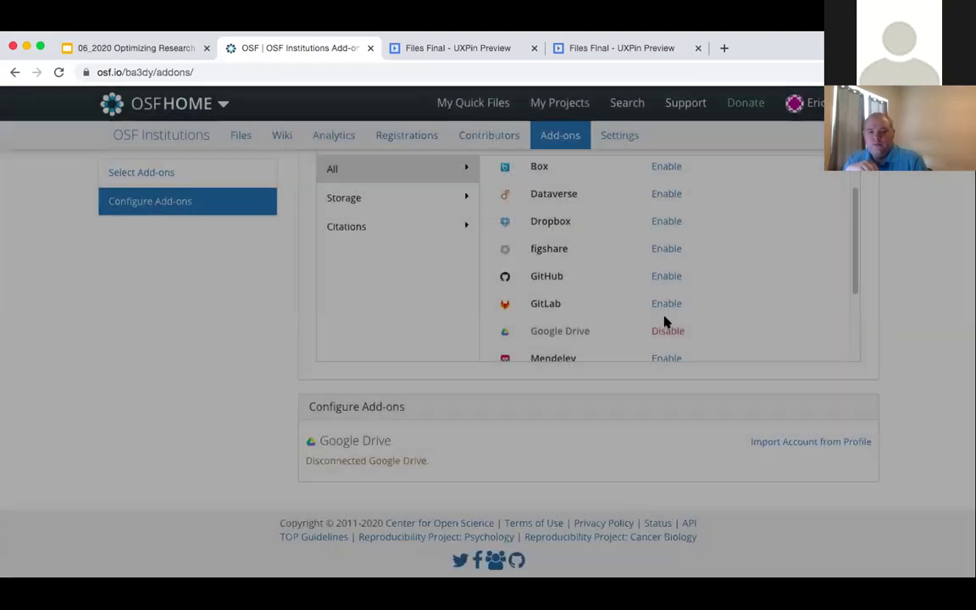
# - Enable the Google Drive add-on, accept its terms, and import the profile's Google Drive account
pyautogui.scroll(-3, 665, 349)
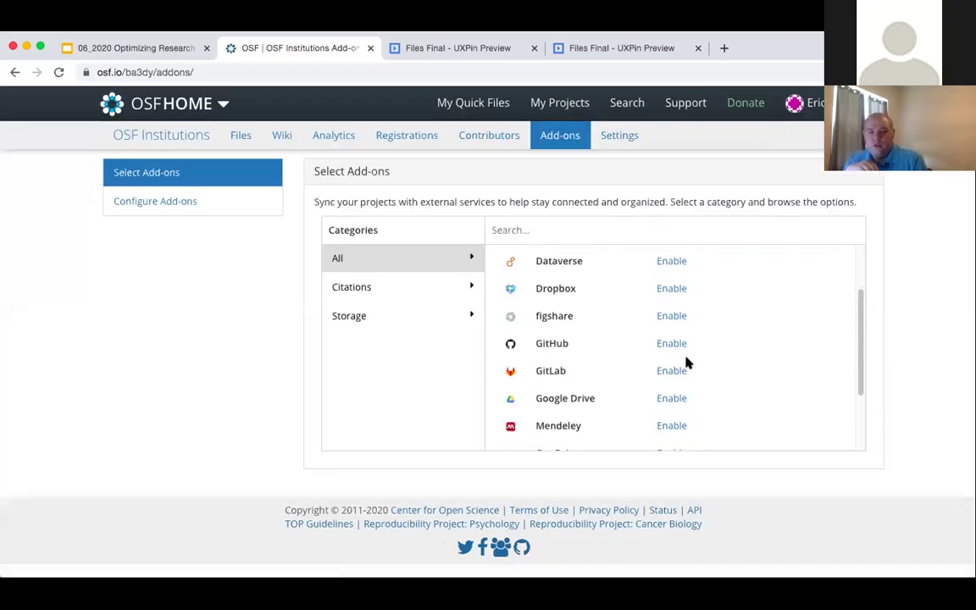
pyautogui.click(671, 396)
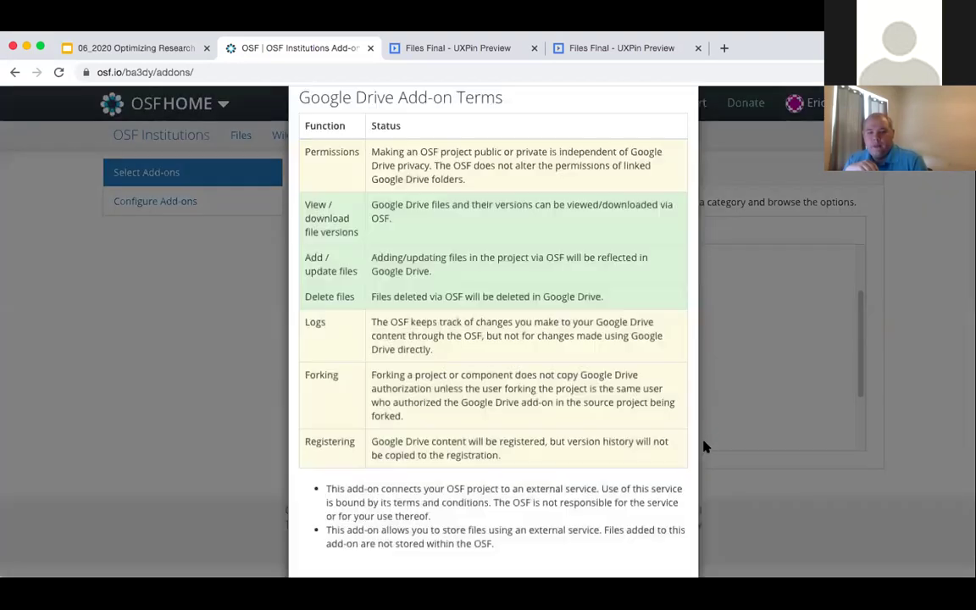
pyautogui.click(660, 533)
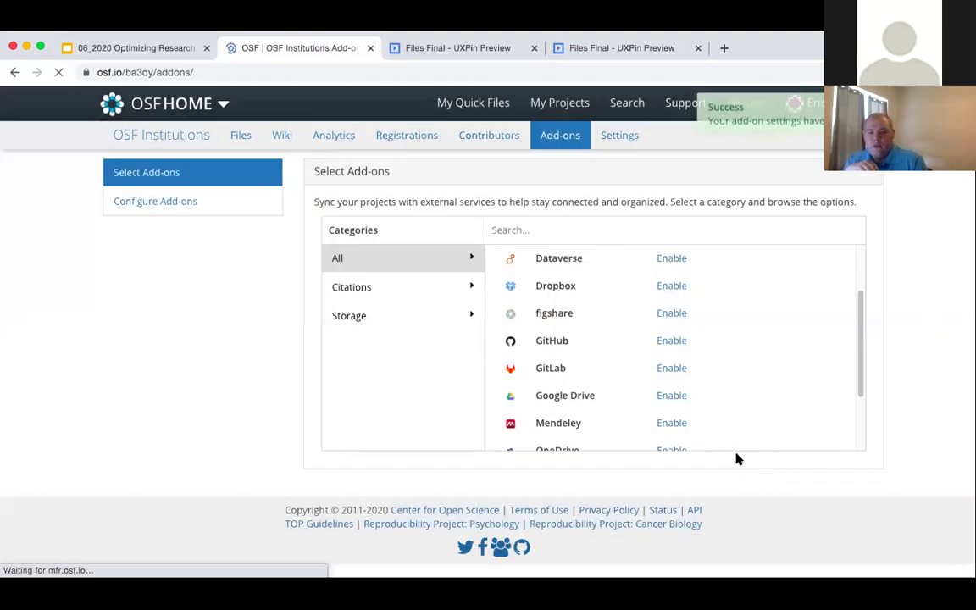
pyautogui.click(793, 532)
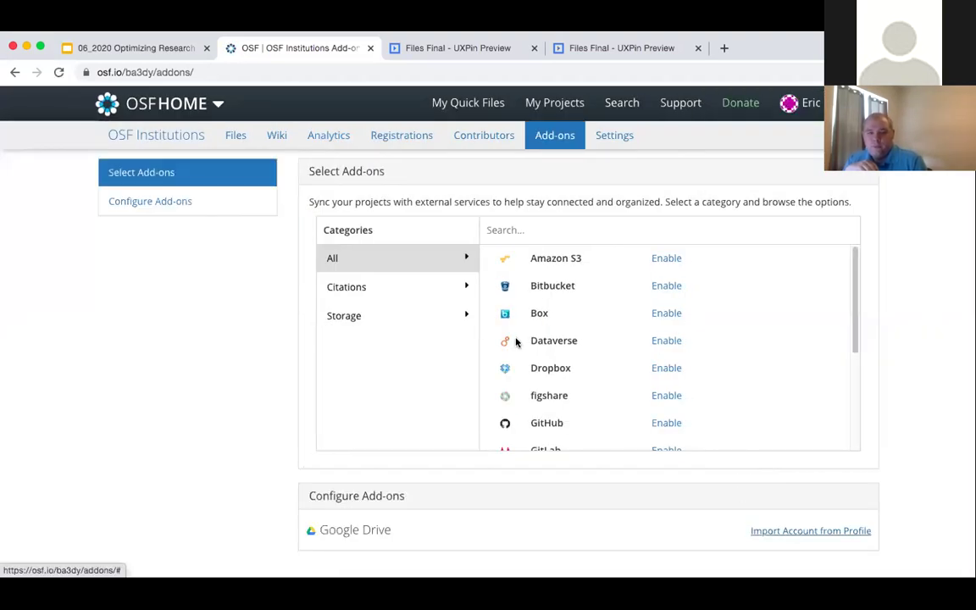
pyautogui.click(477, 178)
pyautogui.click(477, 189)
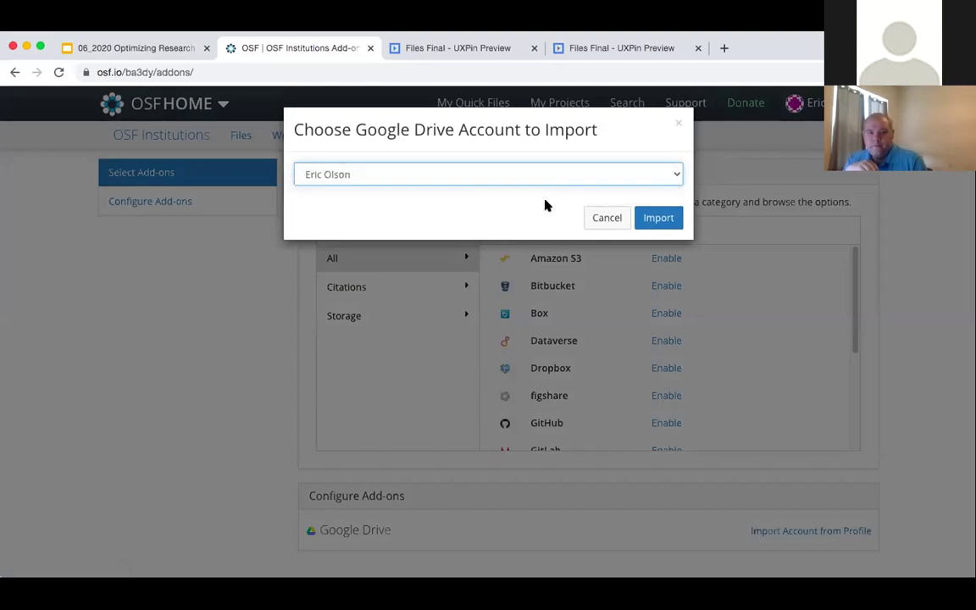
pyautogui.click(659, 218)
# - Browse the Google Drive folders docs, DH2014, dh2014PFposter05, young patriots and Pictures
pyautogui.scroll(-3, 546, 424)
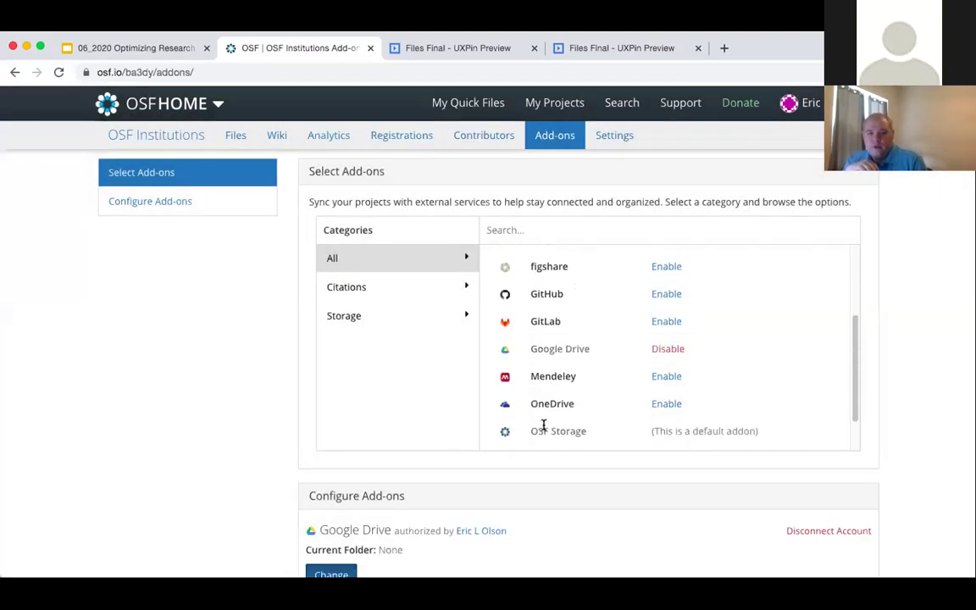
pyautogui.scroll(-1, 398, 542)
pyautogui.click(322, 507)
pyautogui.scroll(-1, 331, 512)
pyautogui.scroll(-5, 382, 525)
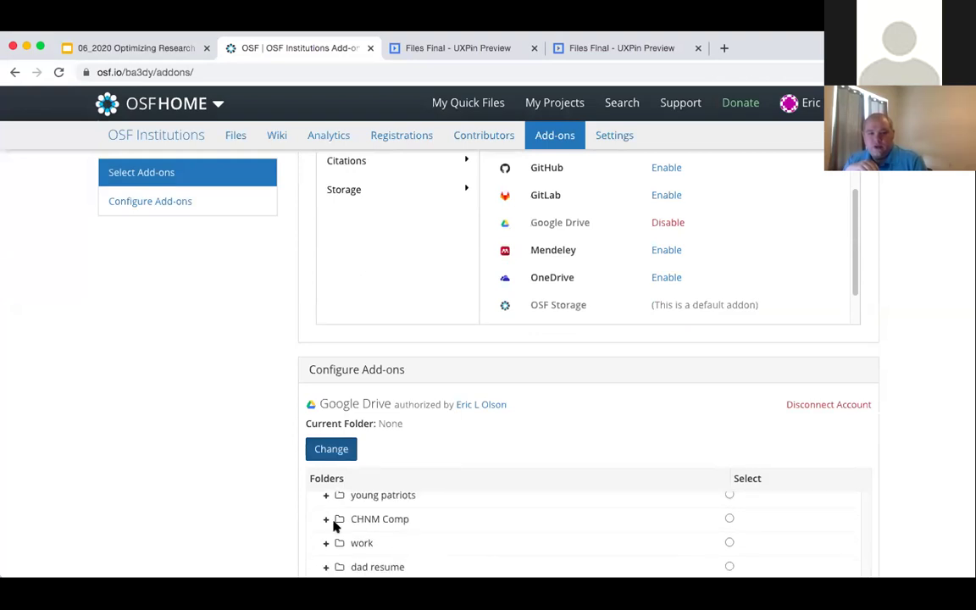
pyautogui.scroll(-2, 405, 542)
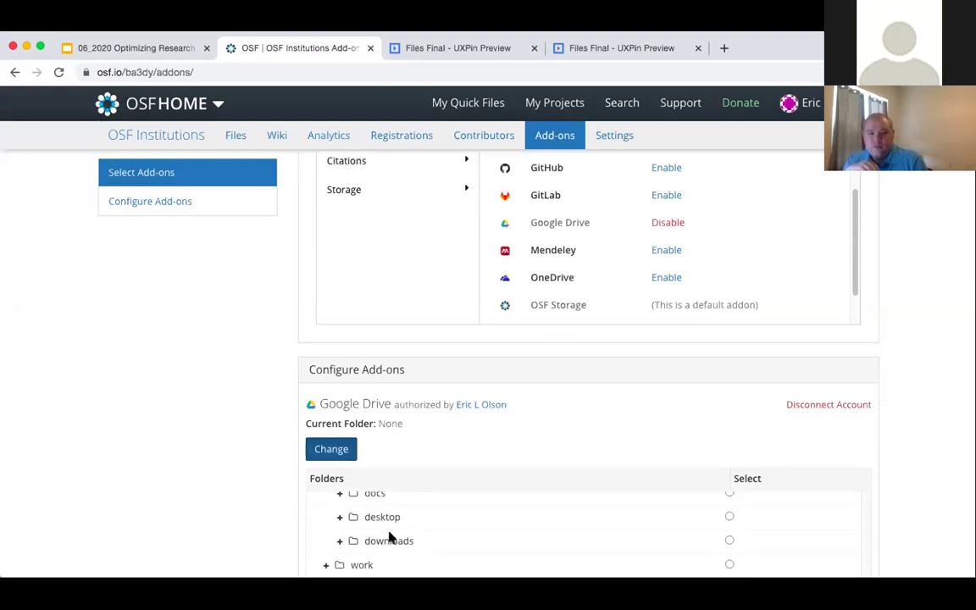
pyautogui.click(342, 498)
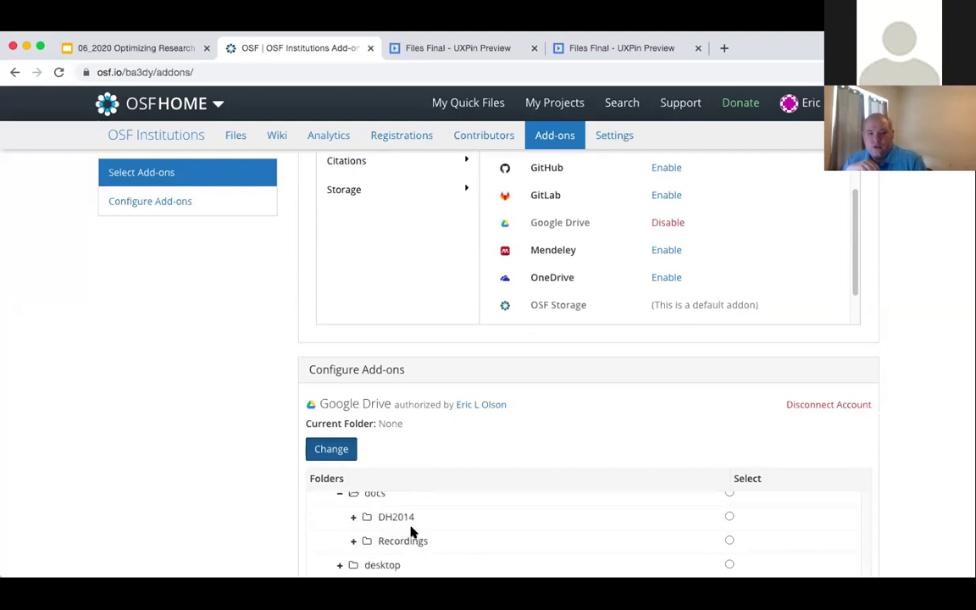
pyautogui.click(355, 518)
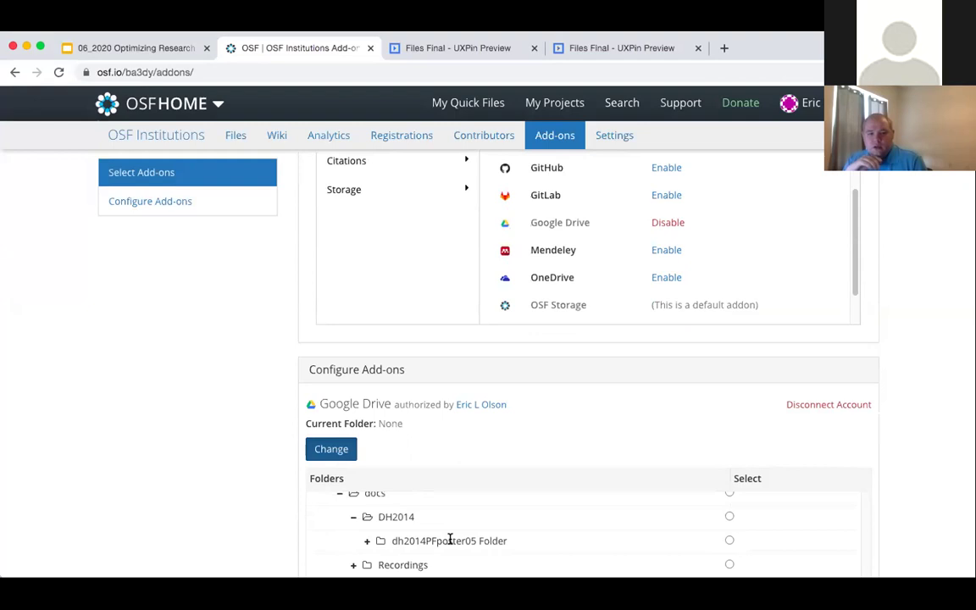
pyautogui.click(367, 541)
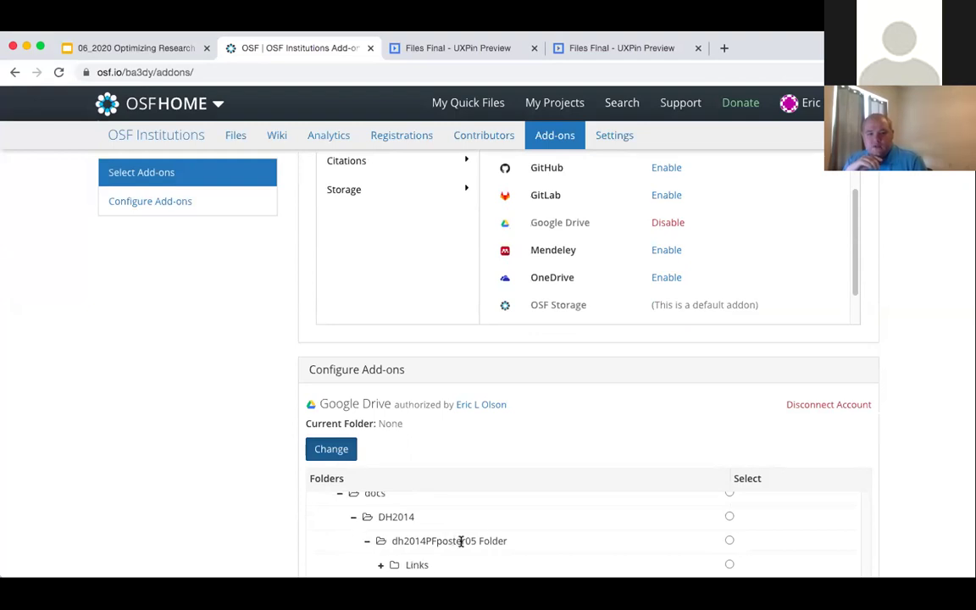
pyautogui.scroll(-2, 429, 546)
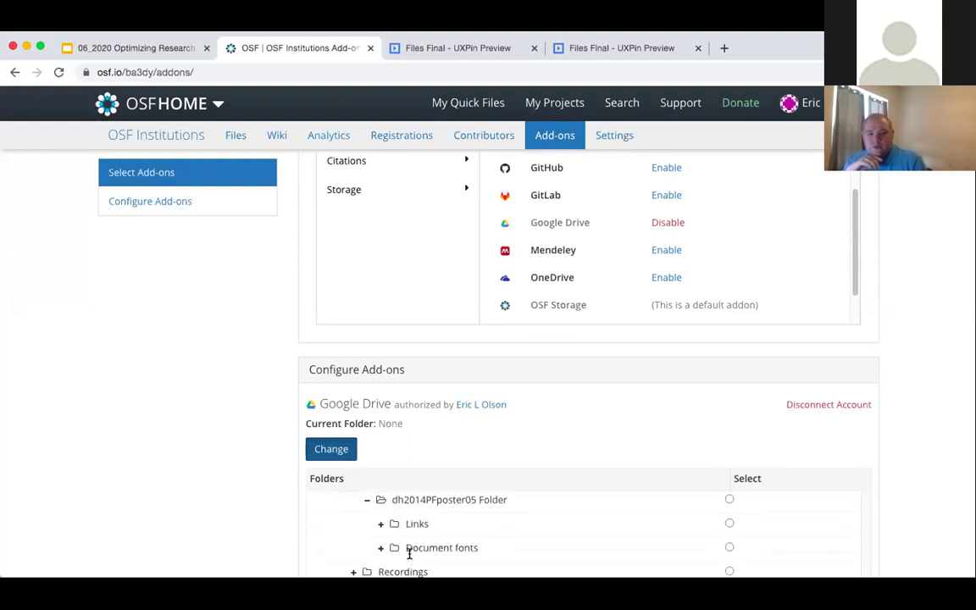
pyautogui.scroll(4, 405, 555)
pyautogui.click(327, 522)
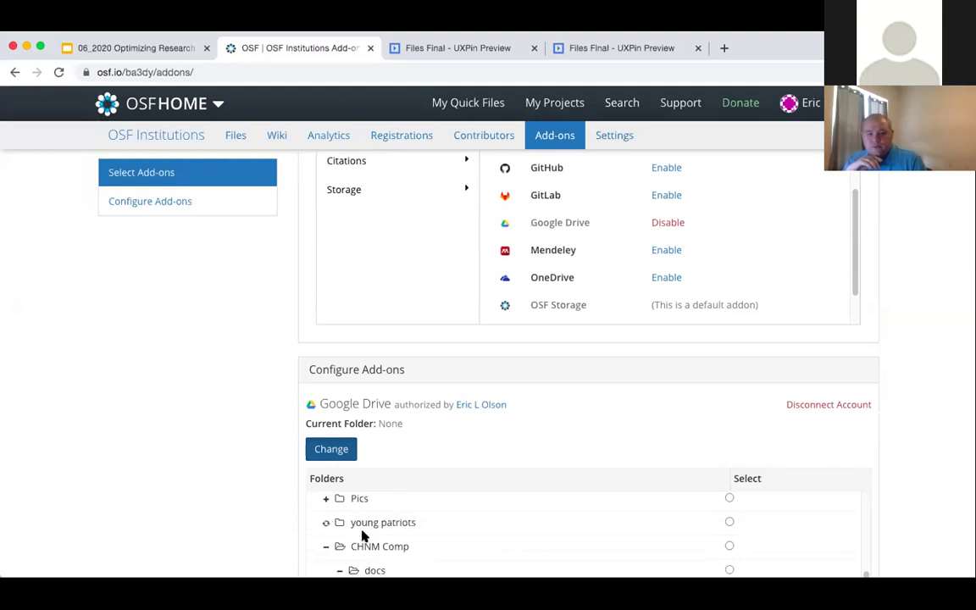
pyautogui.scroll(-1, 406, 551)
pyautogui.click(341, 549)
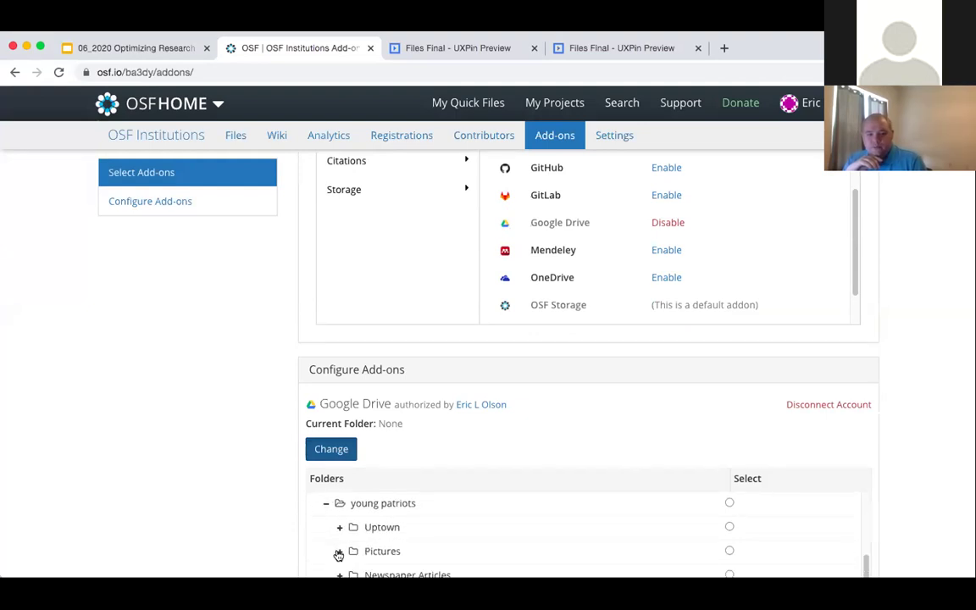
pyautogui.scroll(-1, 398, 551)
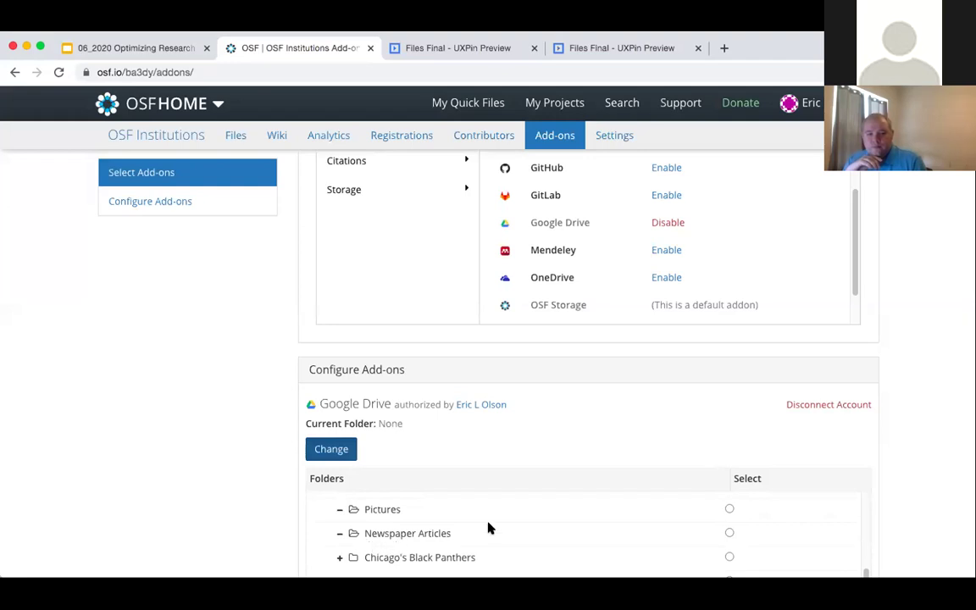
pyautogui.scroll(5, 488, 527)
pyautogui.scroll(2, 549, 451)
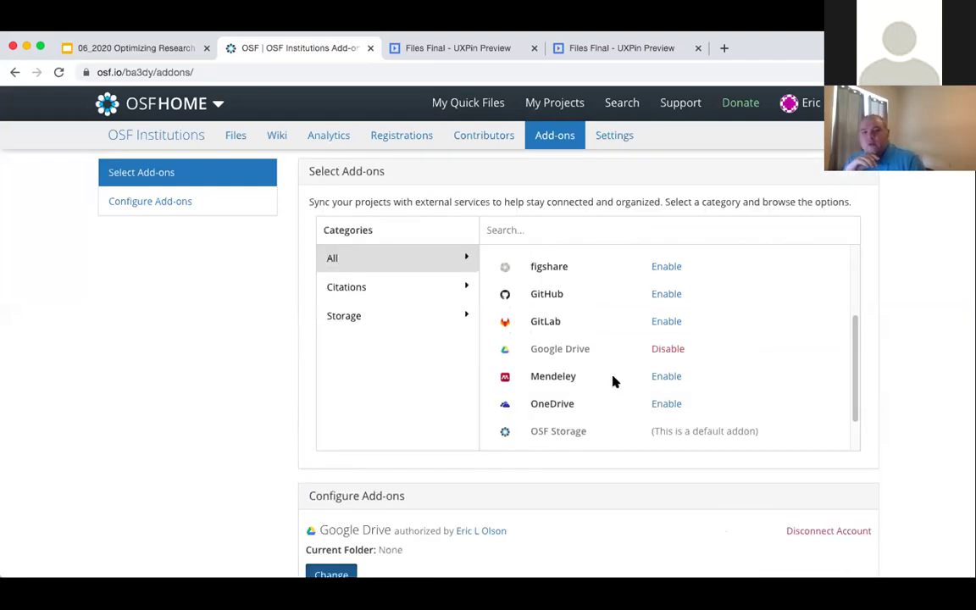
# - Cancel disabling Google Drive and select Pictures in the folder picker
pyautogui.click(666, 349)
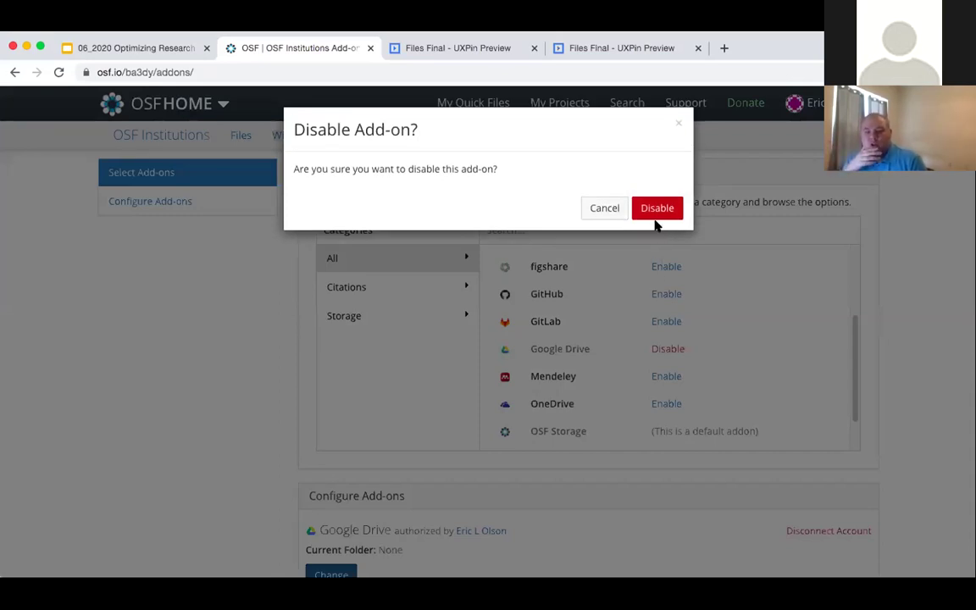
pyautogui.click(611, 208)
pyautogui.scroll(-5, 455, 404)
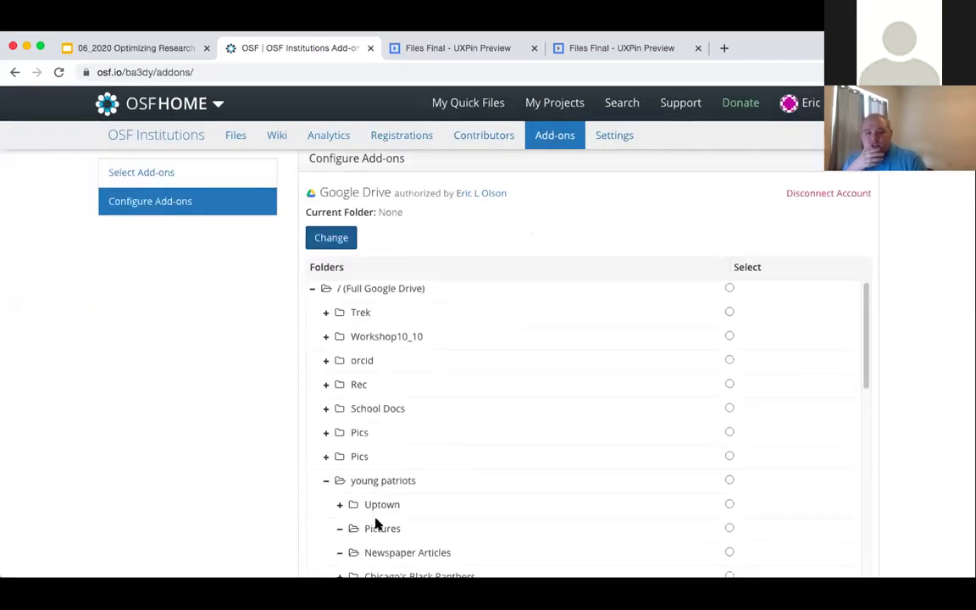
pyautogui.scroll(-2, 360, 509)
pyautogui.click(339, 468)
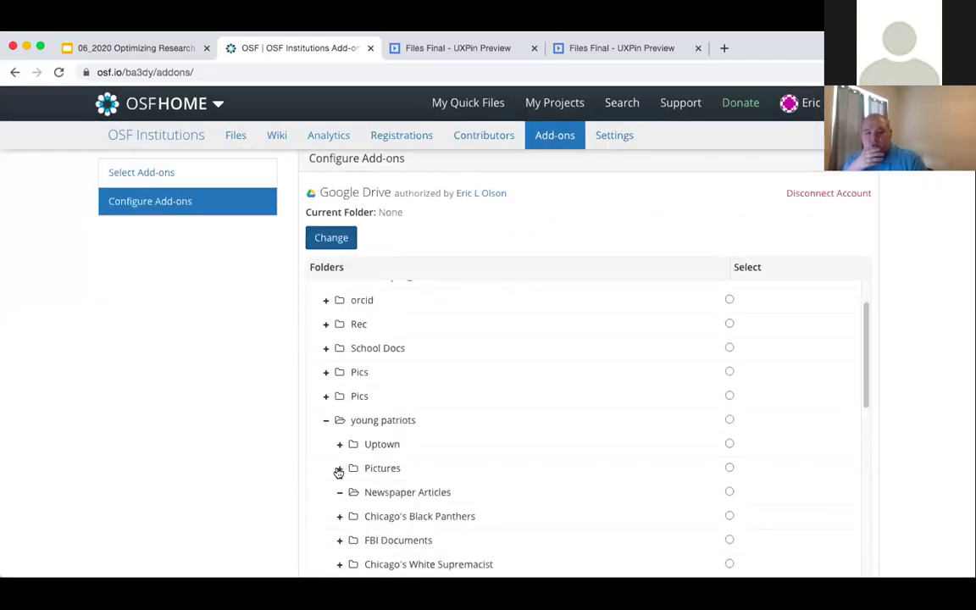
pyautogui.click(728, 469)
pyautogui.click(336, 240)
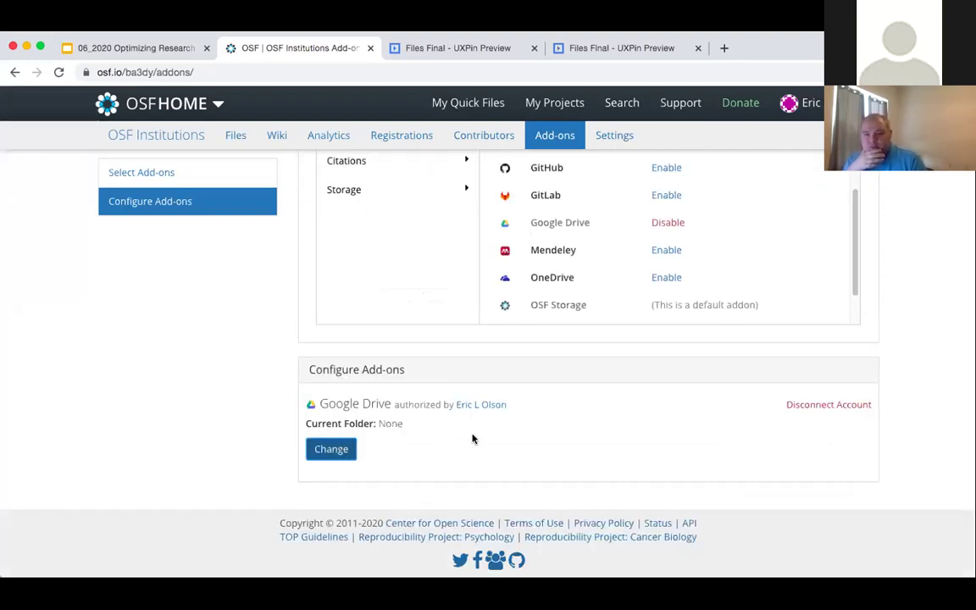
# - Select young patriots as the Google Drive folder instead
pyautogui.click(331, 449)
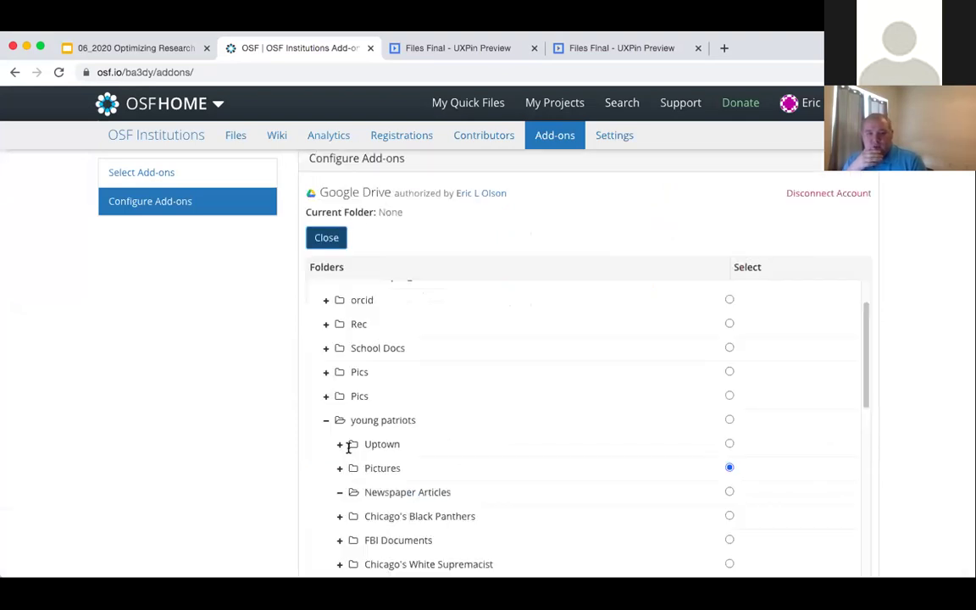
pyautogui.scroll(-1, 399, 462)
pyautogui.click(730, 401)
pyautogui.click(340, 244)
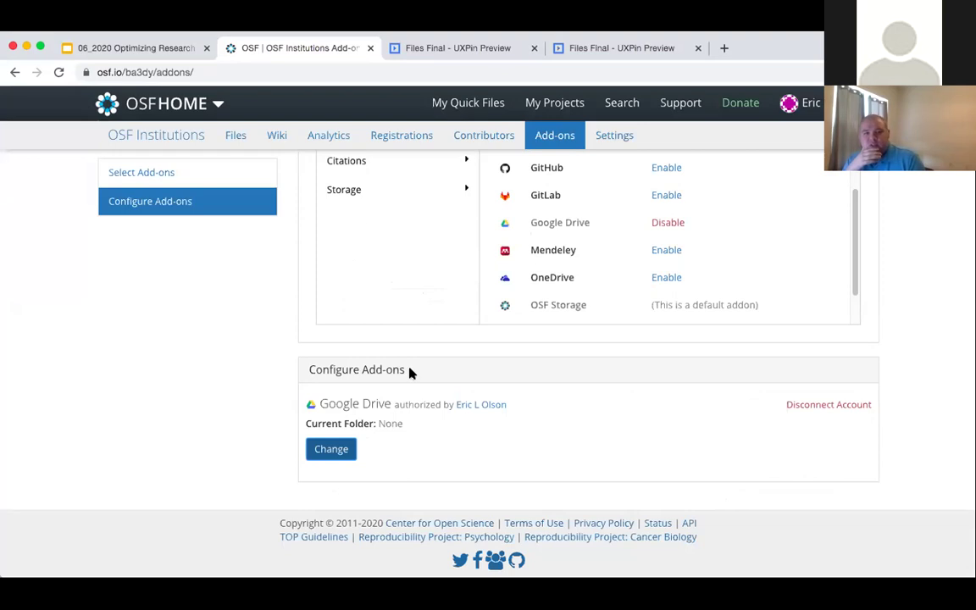
# - Return to the OSF Institutions project overview
pyautogui.scroll(1, 426, 374)
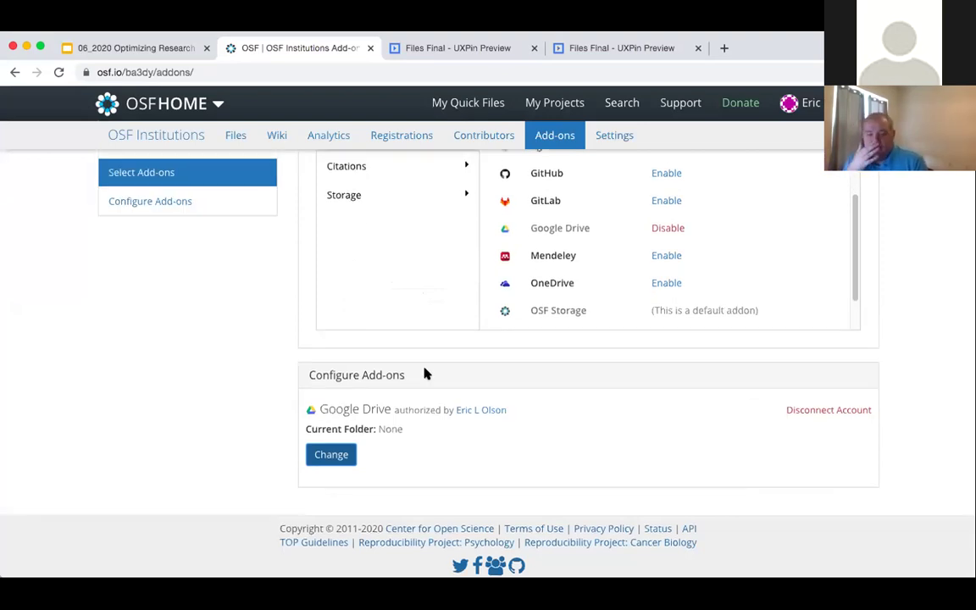
pyautogui.scroll(3, 426, 373)
pyautogui.scroll(-1, 606, 293)
pyautogui.scroll(5, 606, 292)
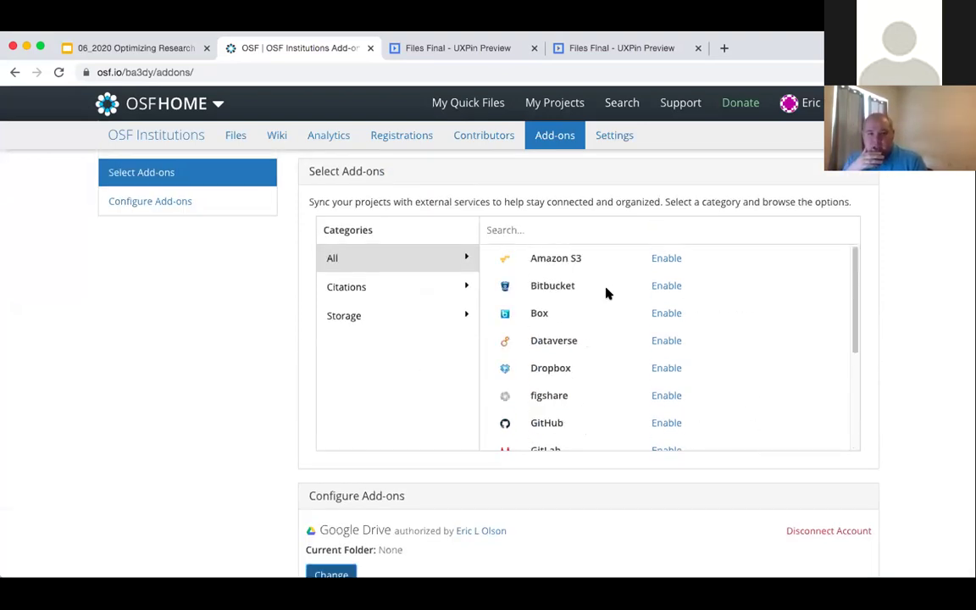
pyautogui.click(176, 133)
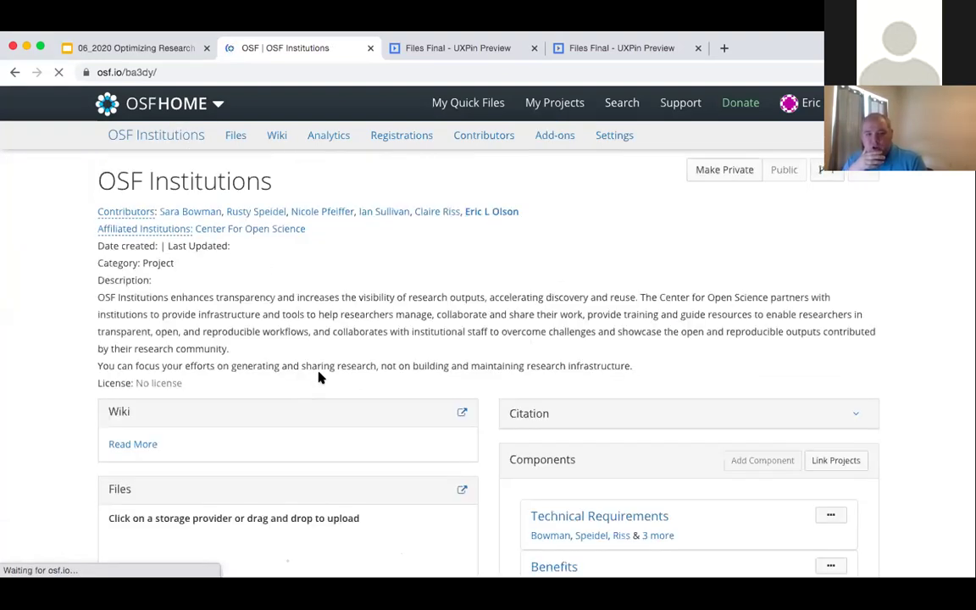
# - Select OSF Storage (United States) under OSF Institutions in the file tree
pyautogui.scroll(-1, 333, 414)
pyautogui.scroll(-1, 331, 421)
pyautogui.scroll(-14, 83, 423)
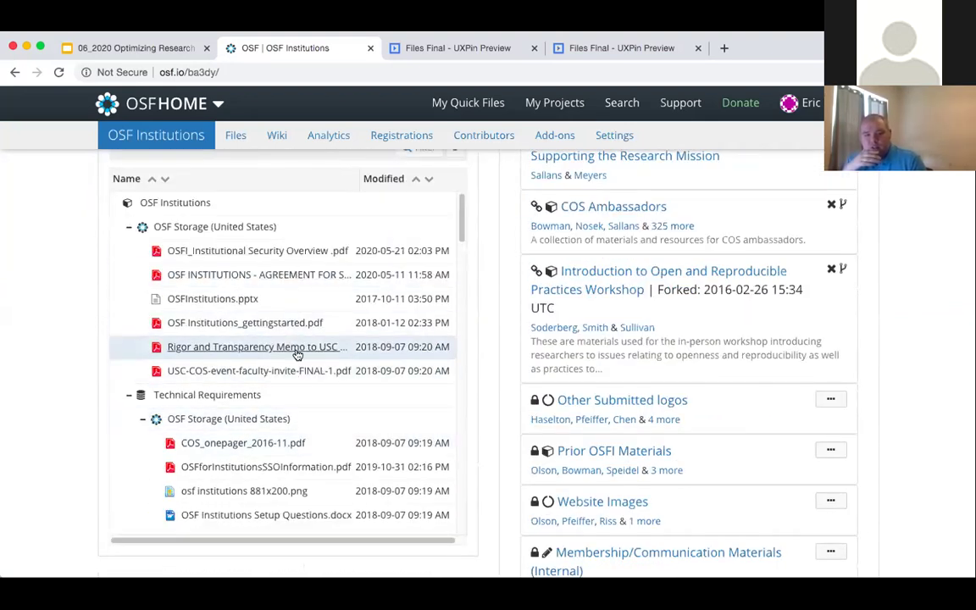
pyautogui.scroll(-2, 235, 355)
pyautogui.scroll(2, 257, 218)
pyautogui.click(257, 212)
pyautogui.click(258, 226)
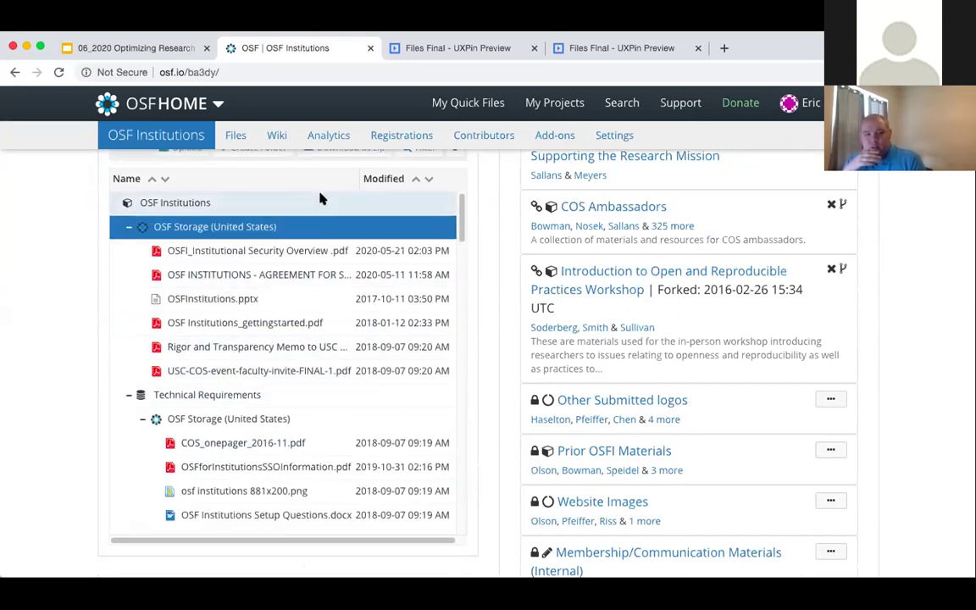
pyautogui.scroll(2, 296, 250)
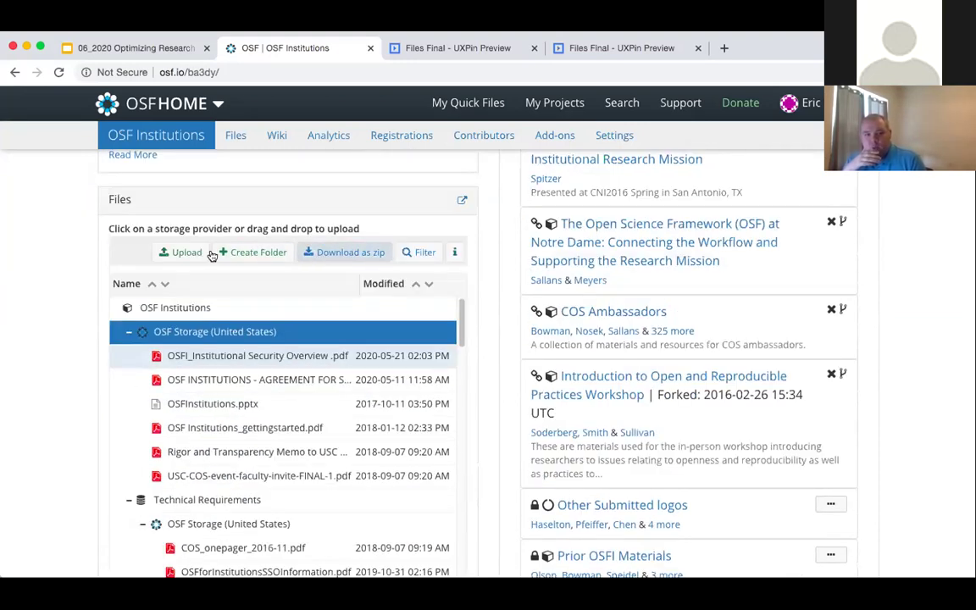
# - Create a 'Data Management Plan' folder and move the Security Overview PDF into it
pyautogui.click(257, 253)
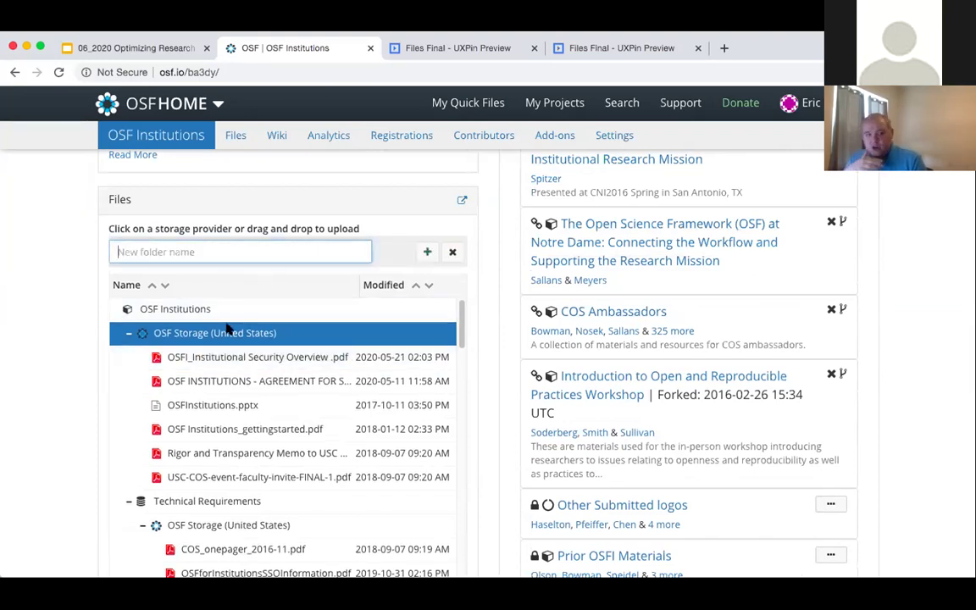
pyautogui.write('Fi')
pyautogui.press('BackSpace')
pyautogui.press('BackSpace')
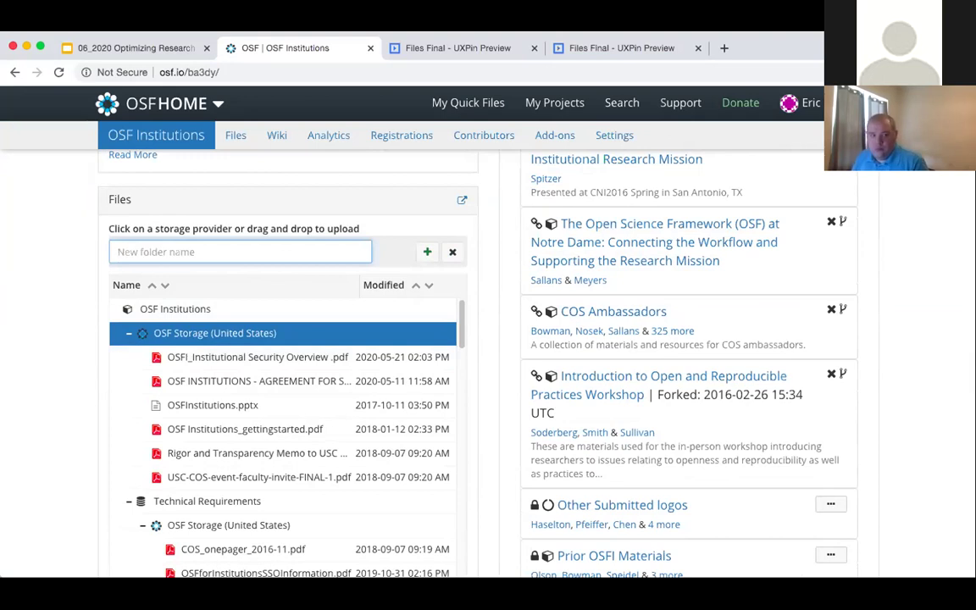
pyautogui.write('Sa')
pyautogui.press('BackSpace')
pyautogui.write('Data Mana')
pyautogui.press('BackSpace')
pyautogui.write('ge')
pyautogui.press('BackSpace')
pyautogui.press('BackSpace')
pyautogui.write('agem')
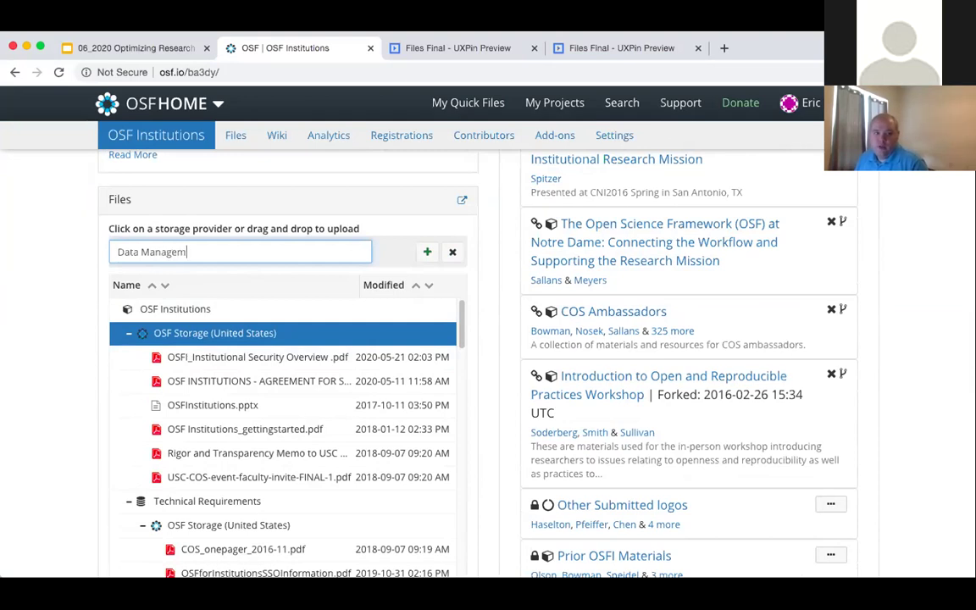
pyautogui.write('ent p')
pyautogui.press('BackSpace')
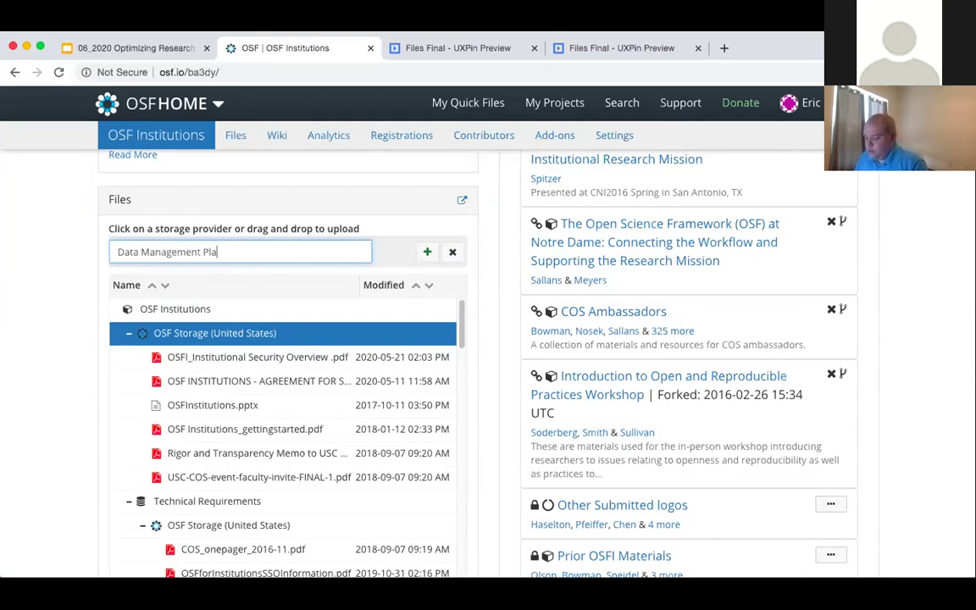
pyautogui.click(427, 252)
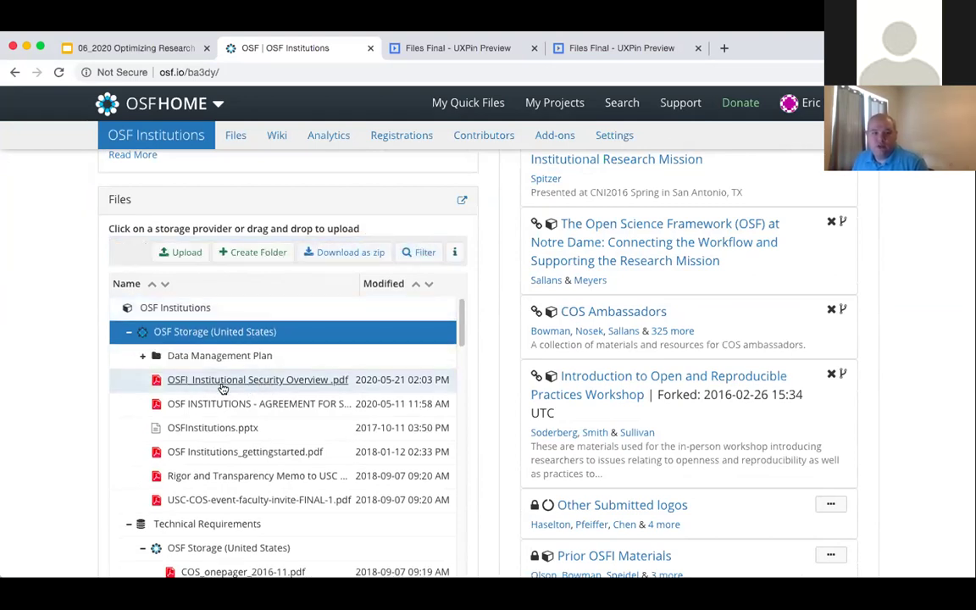
pyautogui.moveTo(216, 379)
pyautogui.mouseDown()
pyautogui.moveTo(207, 363)
pyautogui.moveTo(205, 378)
pyautogui.mouseUp()
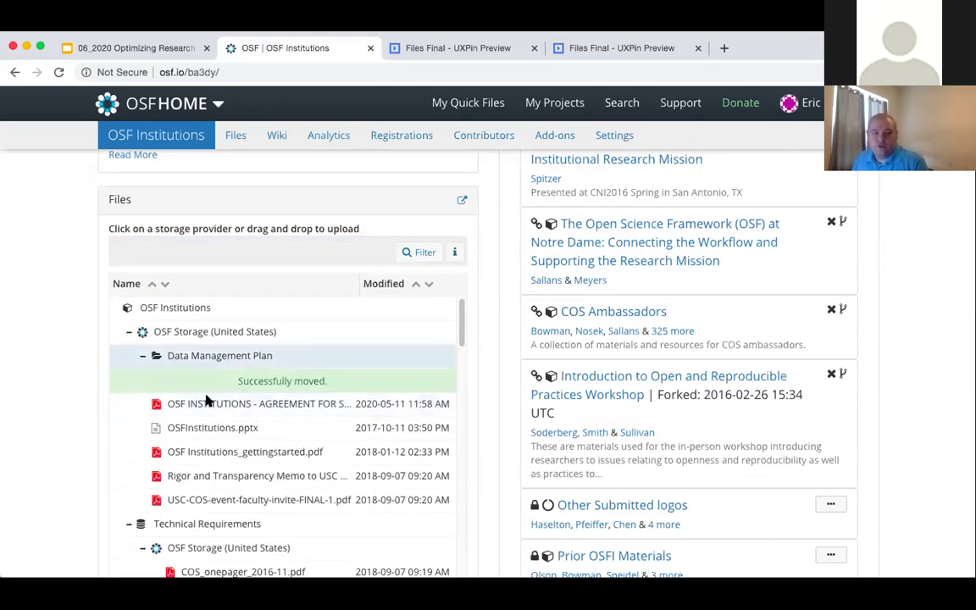
pyautogui.scroll(2, 245, 449)
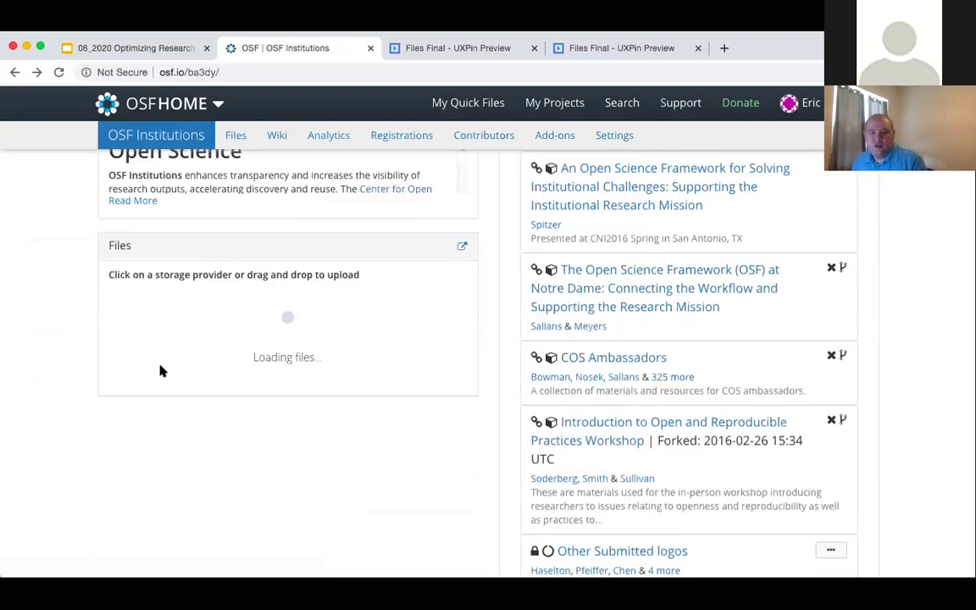
pyautogui.scroll(-1, 119, 398)
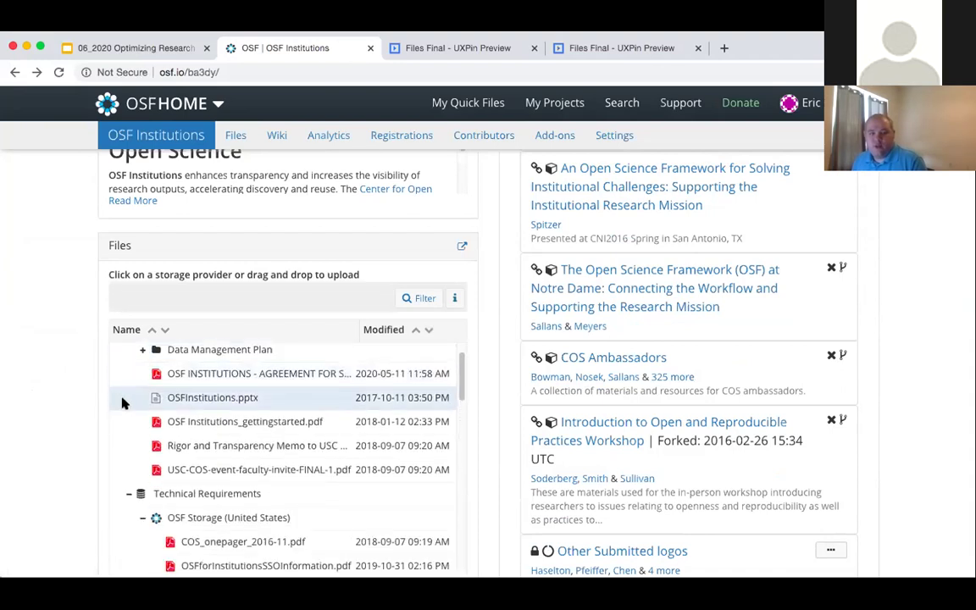
pyautogui.scroll(2, 124, 383)
pyautogui.click(119, 428)
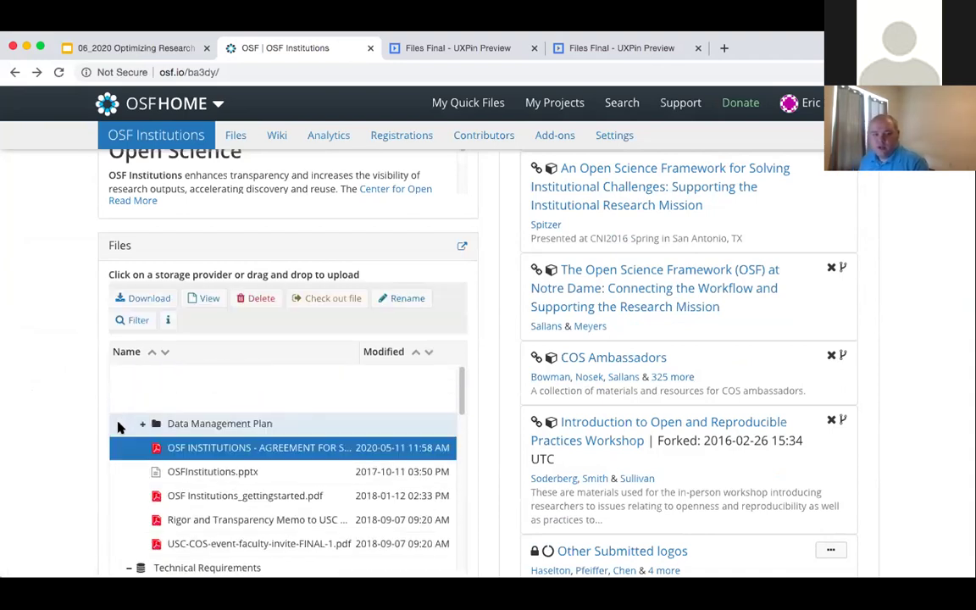
pyautogui.keyDown('shift'); pyautogui.click(114, 471); pyautogui.keyUp('shift')
pyautogui.keyDown('shift'); pyautogui.click(117, 474); pyautogui.keyUp('shift')
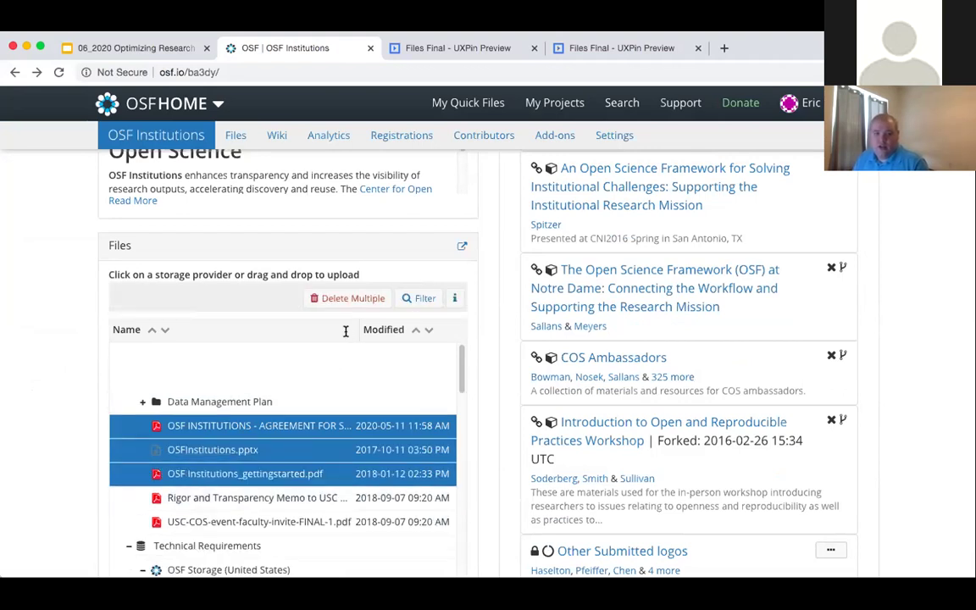
pyautogui.click(118, 432)
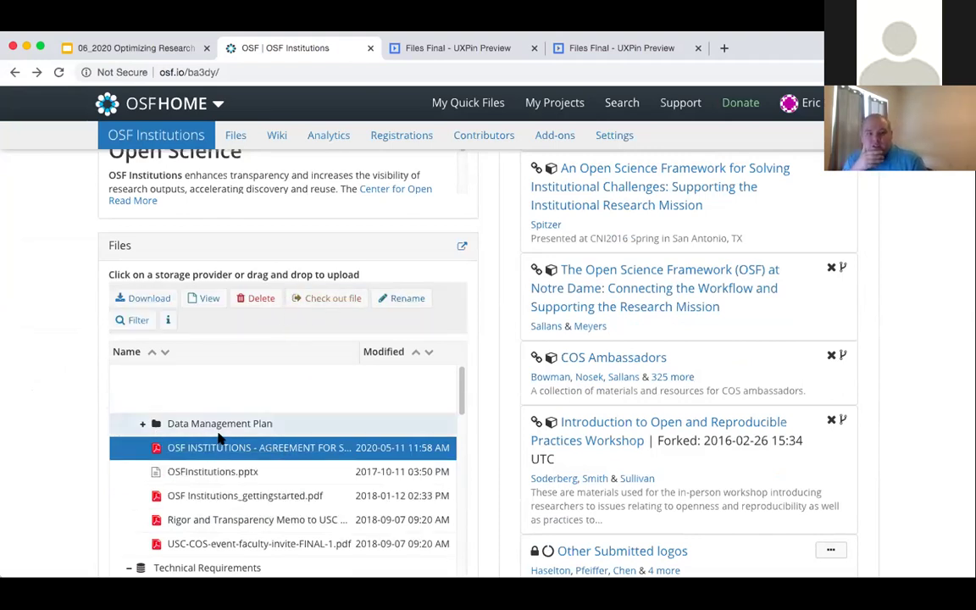
pyautogui.scroll(-4, 298, 355)
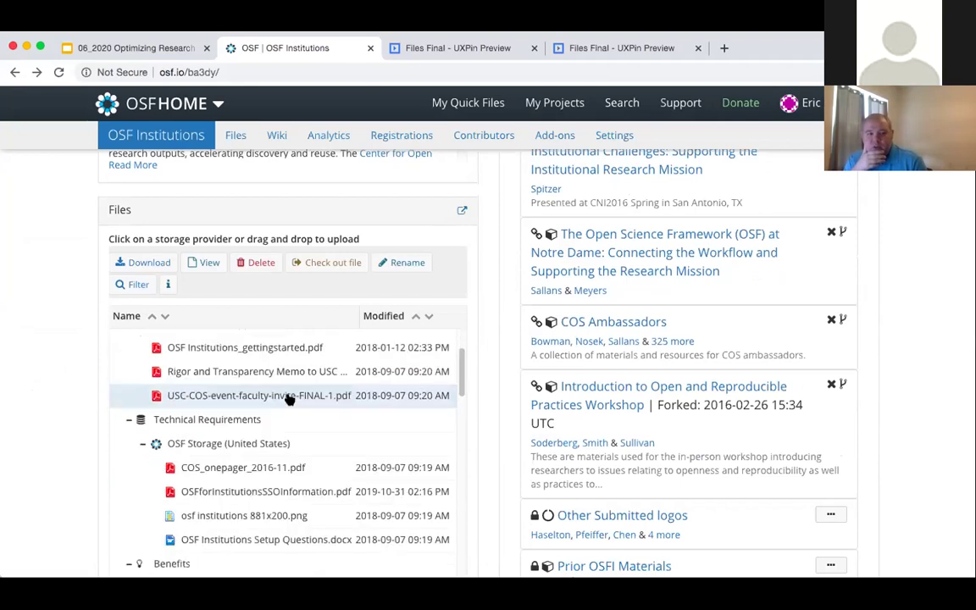
pyautogui.scroll(-2, 289, 399)
pyautogui.click(302, 423)
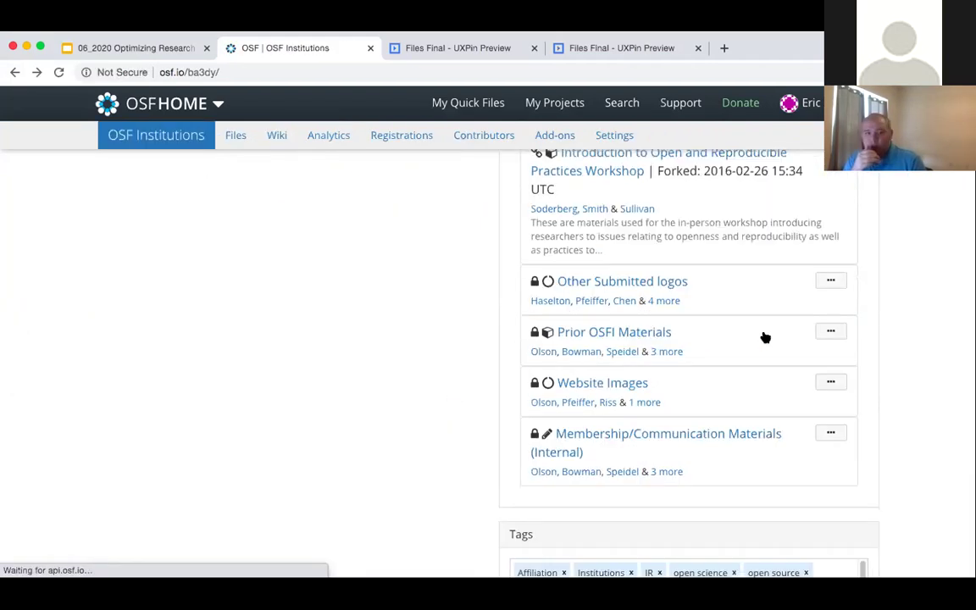
pyautogui.scroll(10, 603, 348)
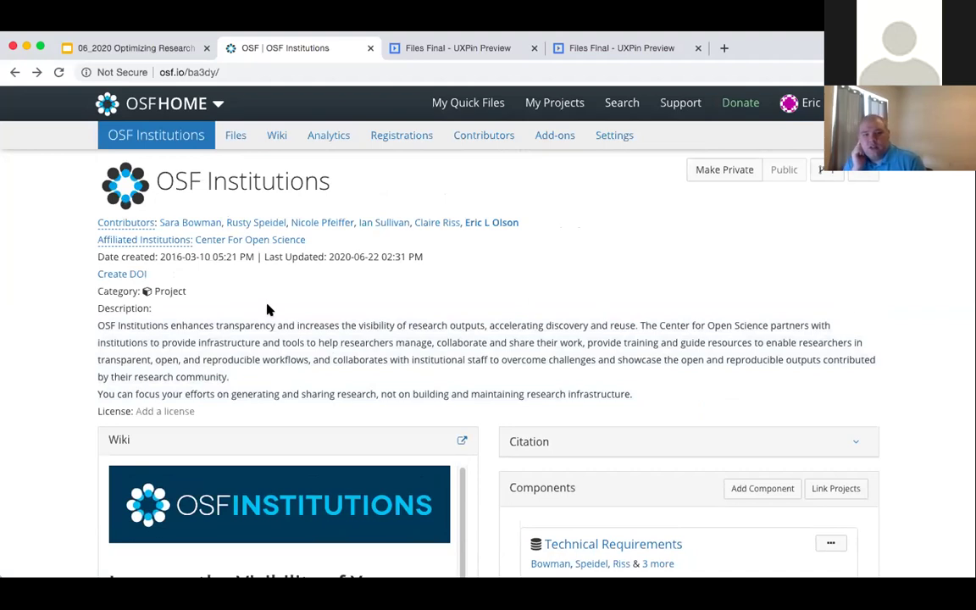
# - Create the project DOI 10.17605/OSF.IO/BA3DY, then return to the add-ons page
pyautogui.click(131, 273)
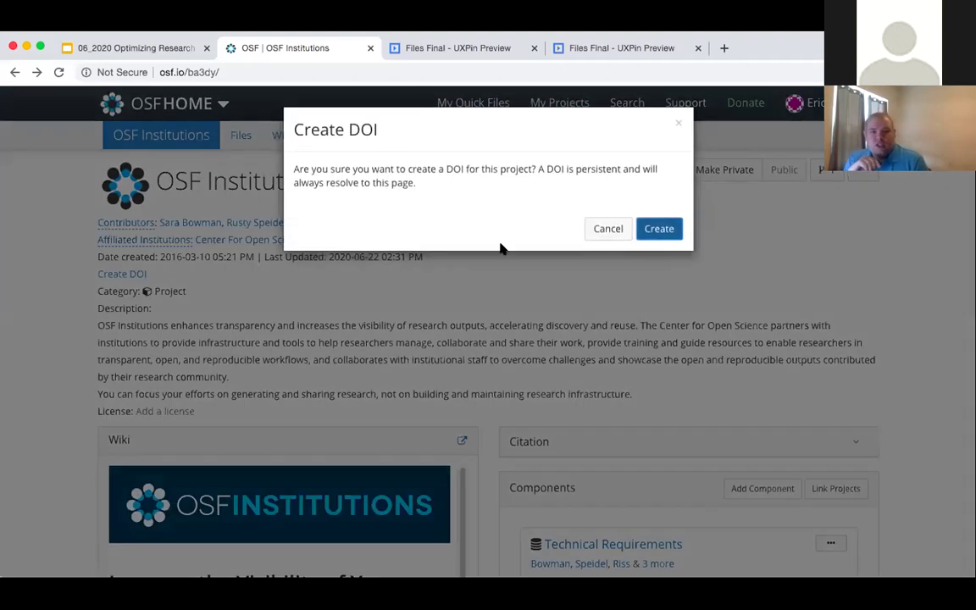
pyautogui.click(660, 228)
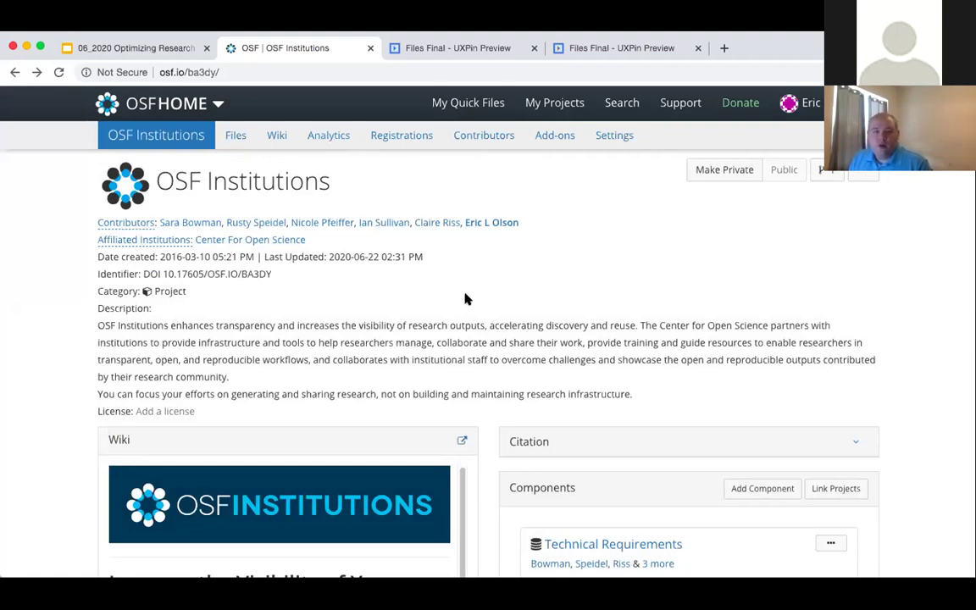
pyautogui.scroll(-3, 465, 298)
pyautogui.scroll(-5, 572, 283)
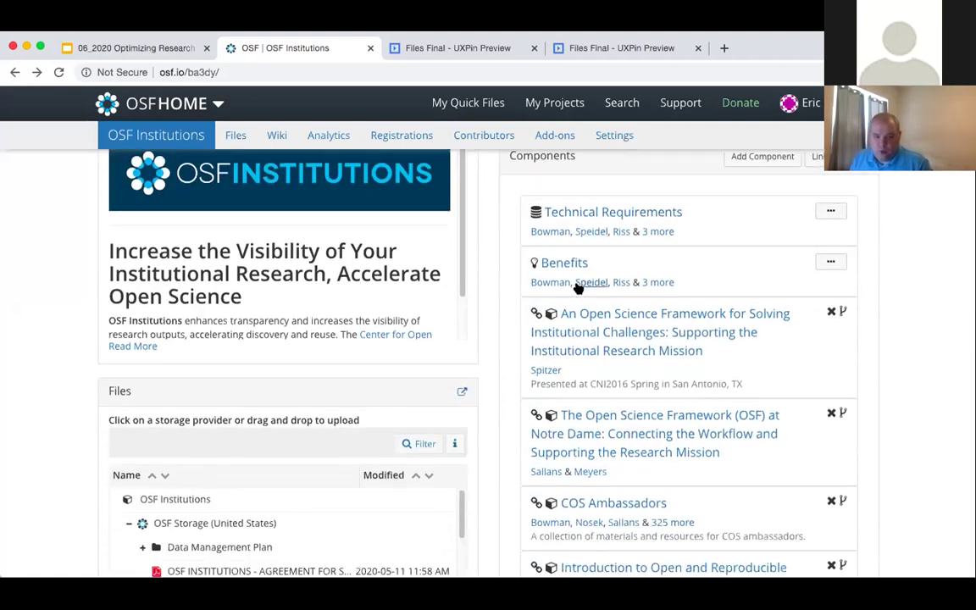
pyautogui.scroll(-2, 577, 285)
pyautogui.scroll(7, 577, 285)
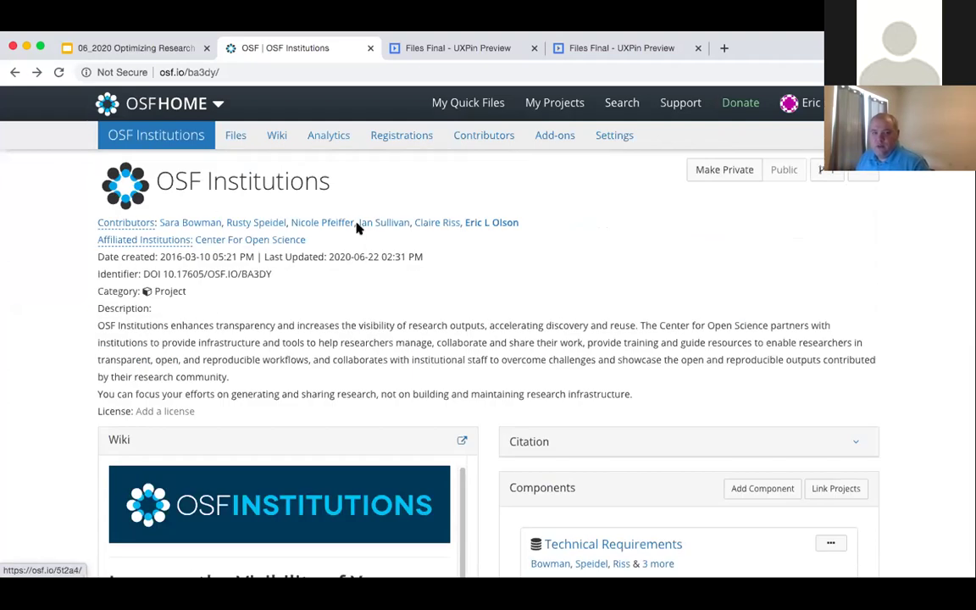
pyautogui.click(13, 72)
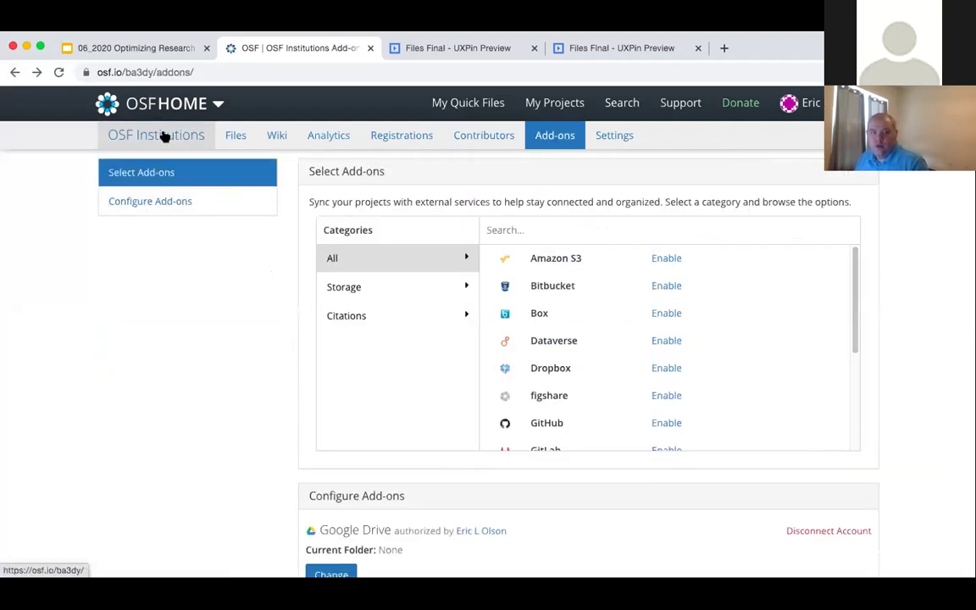
# - Go back four pages in history toward the Optimizing Research Collaboration project
pyautogui.click(15, 72)
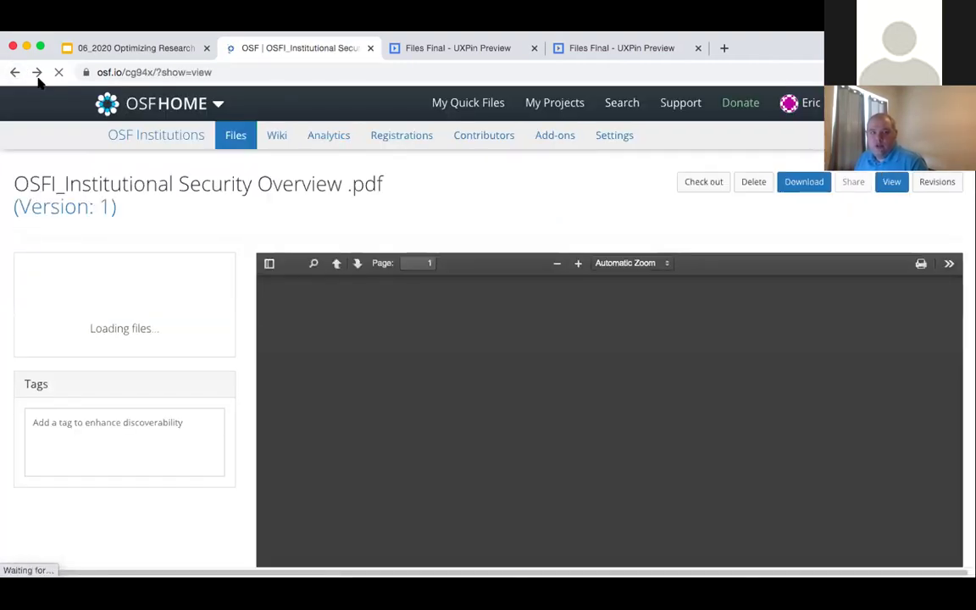
pyautogui.click(14, 75)
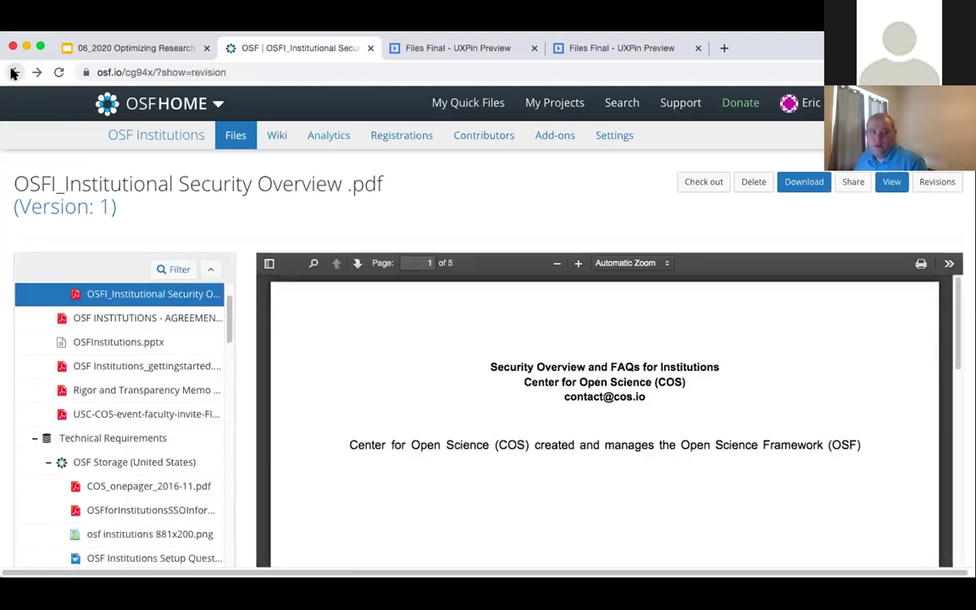
pyautogui.click(14, 74)
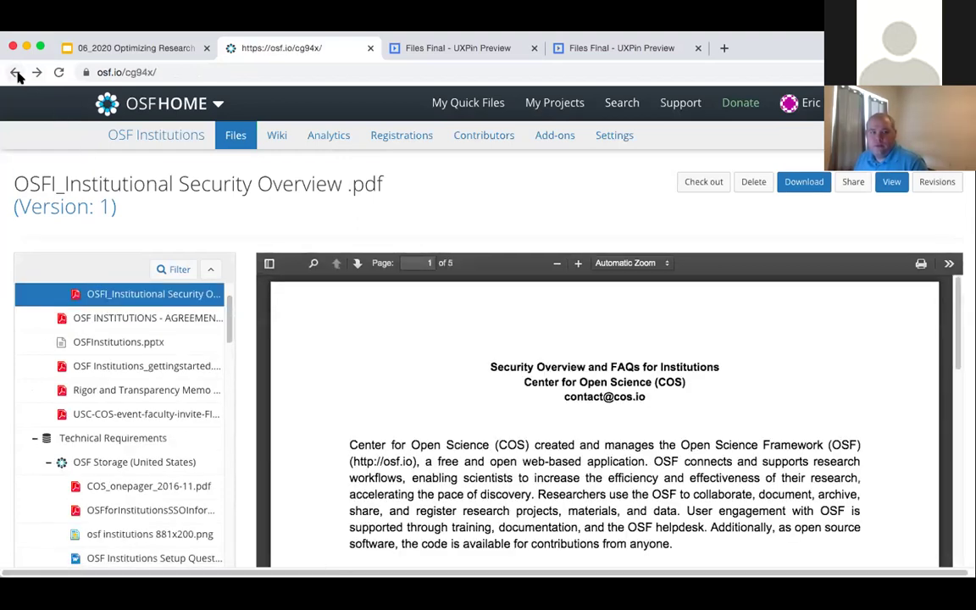
pyautogui.click(16, 74)
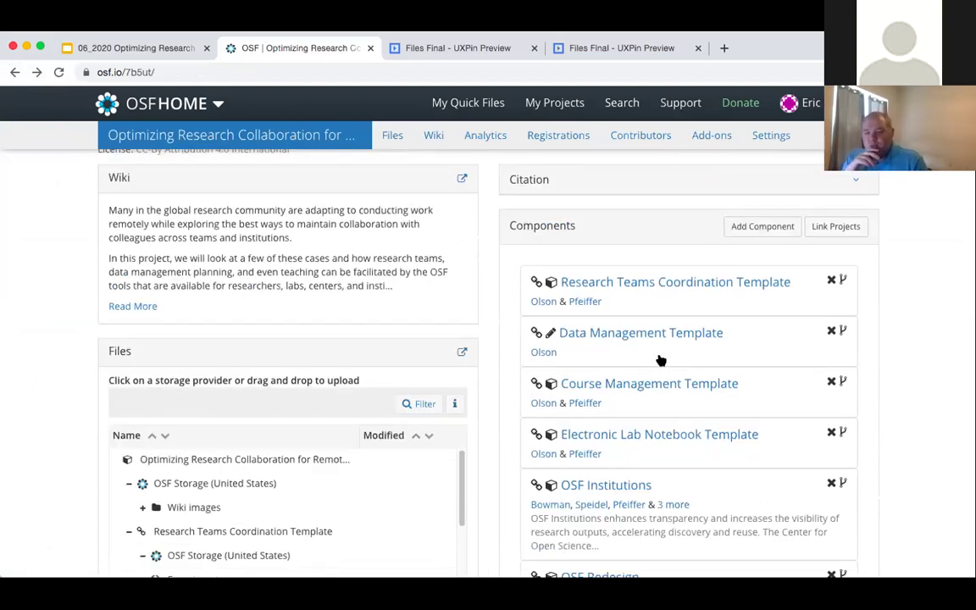
# - Review the Optimizing Research Collaboration overview and open its full Home wiki via Read More
pyautogui.scroll(5, 682, 373)
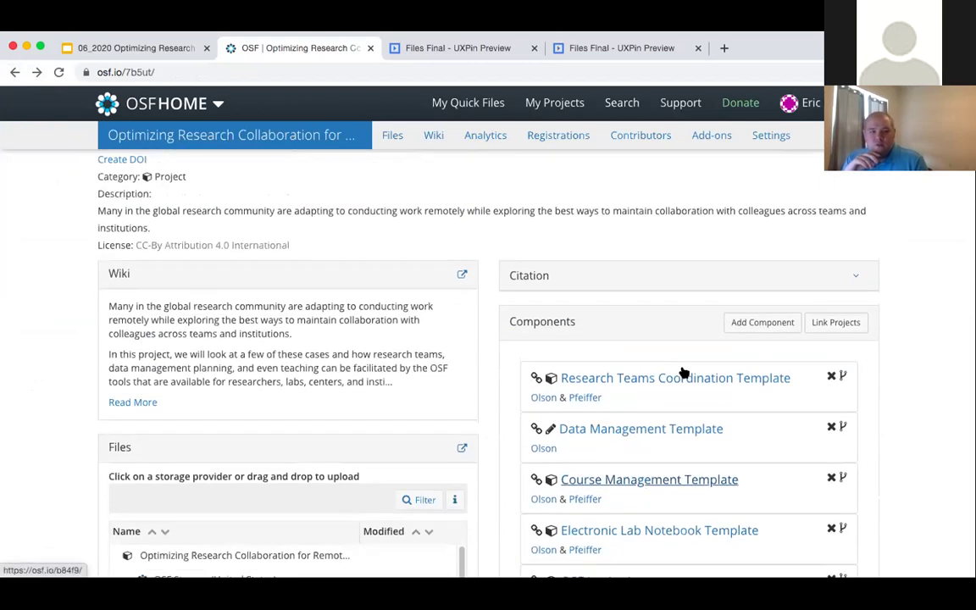
pyautogui.scroll(1, 678, 372)
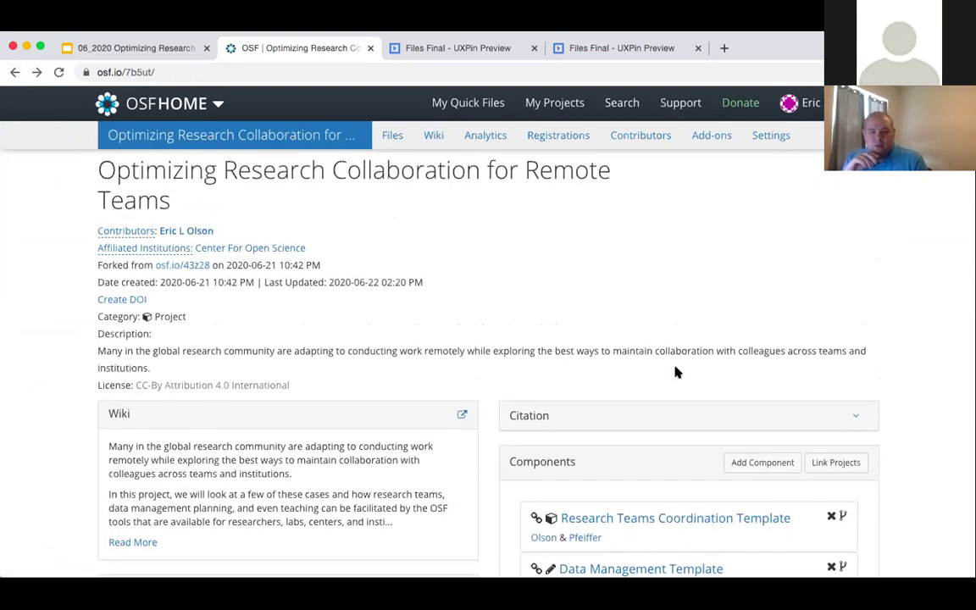
pyautogui.scroll(-5, 676, 372)
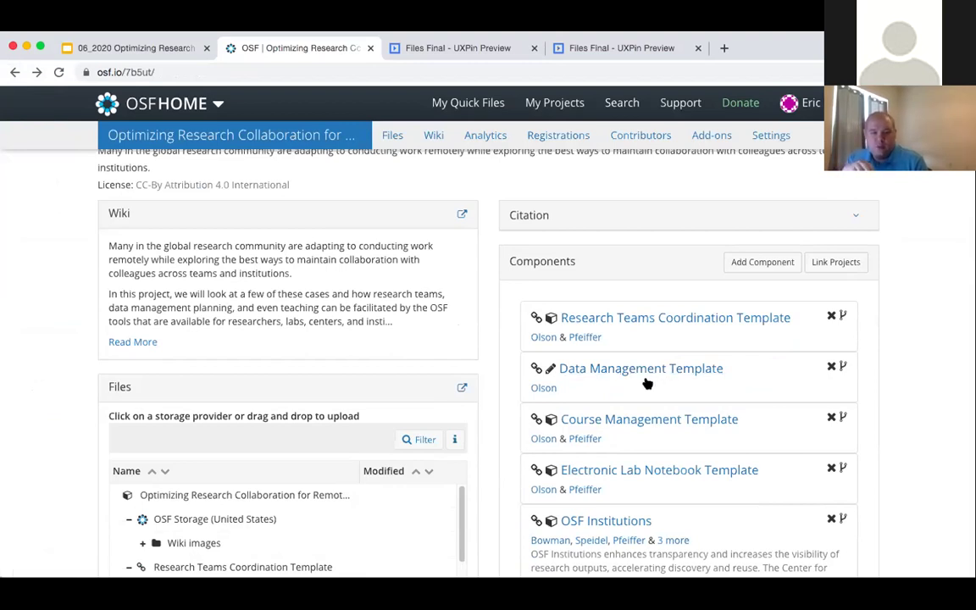
pyautogui.scroll(-4, 637, 381)
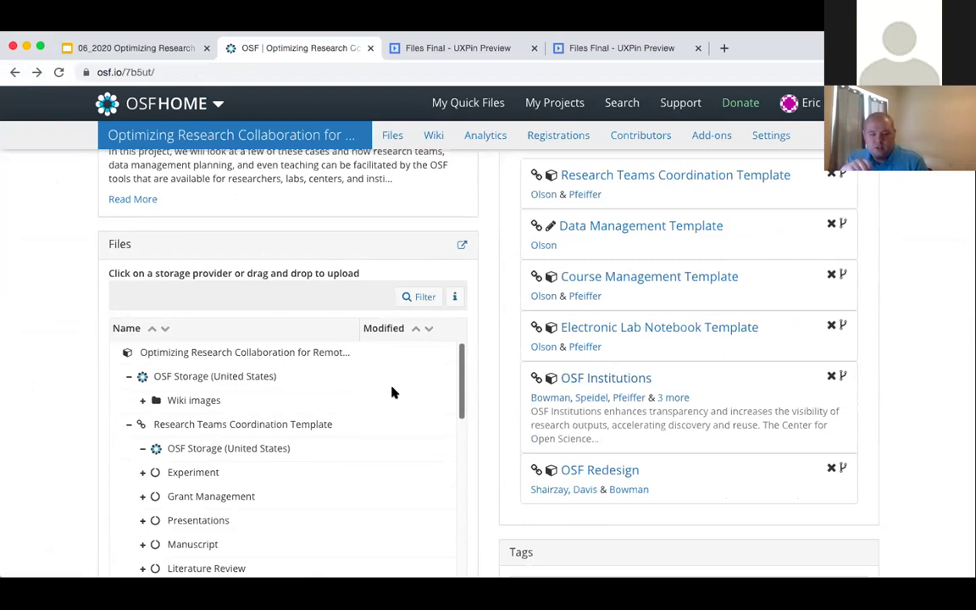
pyautogui.scroll(4, 419, 421)
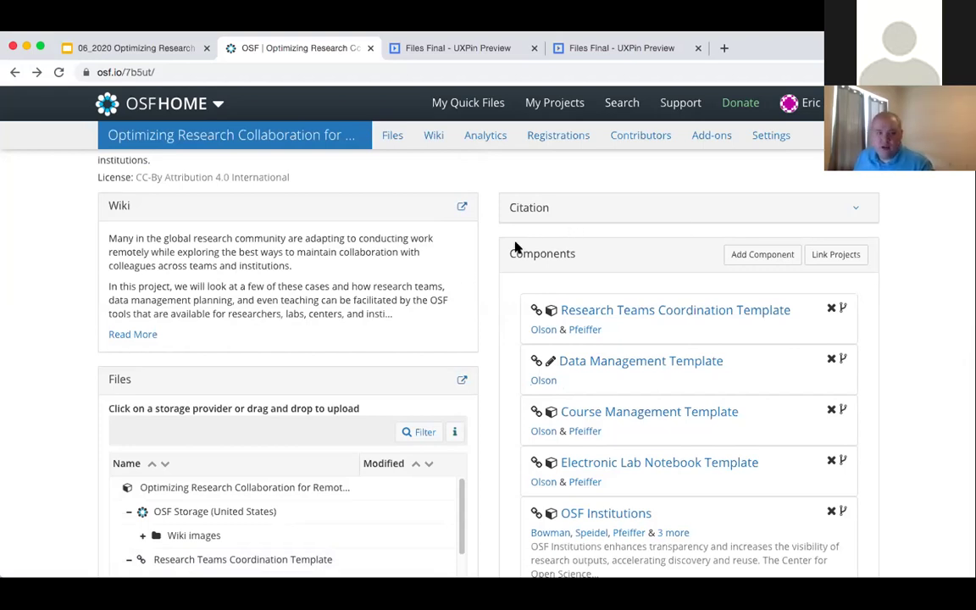
pyautogui.scroll(1, 432, 329)
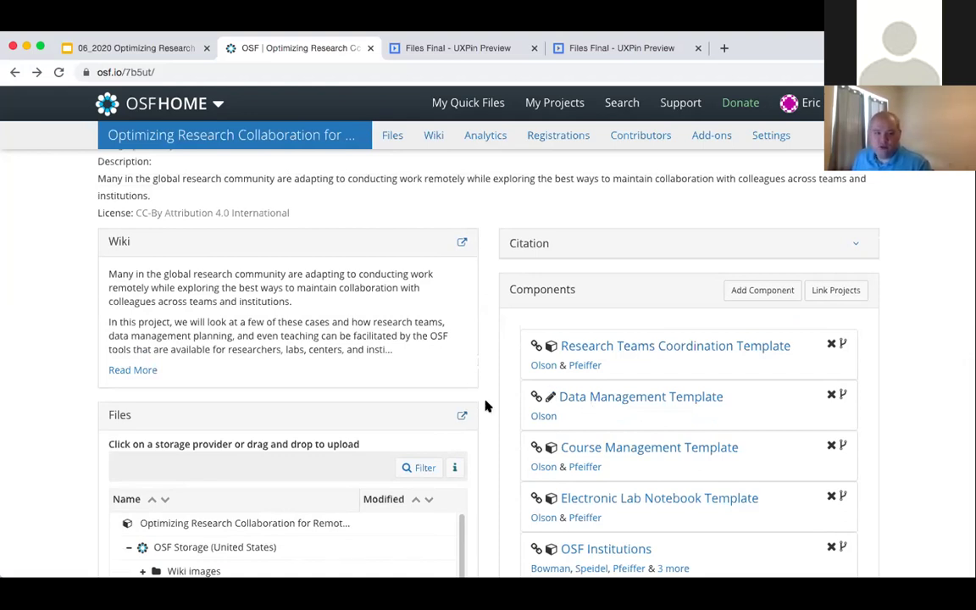
pyautogui.scroll(-8, 529, 451)
pyautogui.scroll(7, 488, 484)
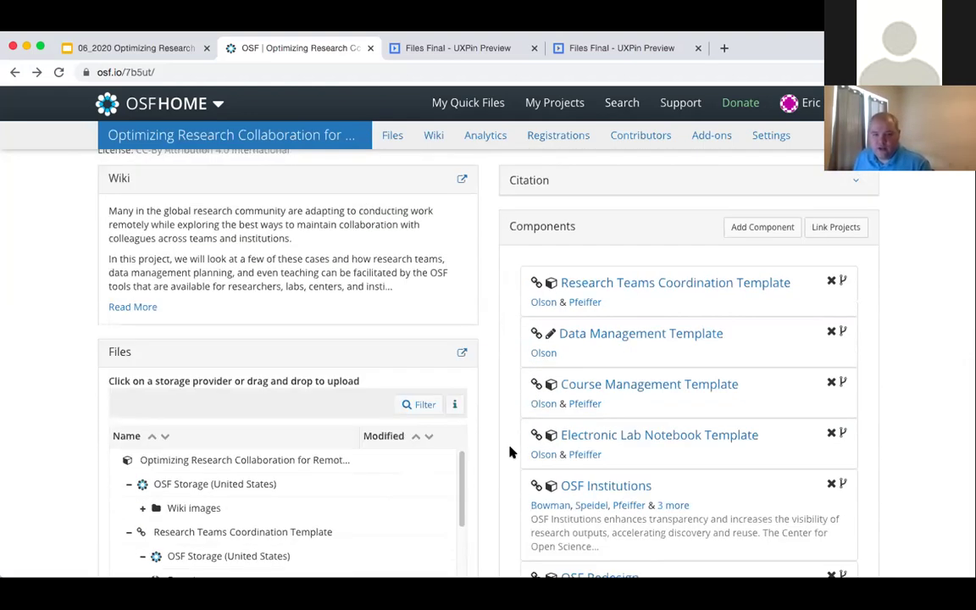
pyautogui.scroll(1, 549, 480)
pyautogui.scroll(2, 585, 440)
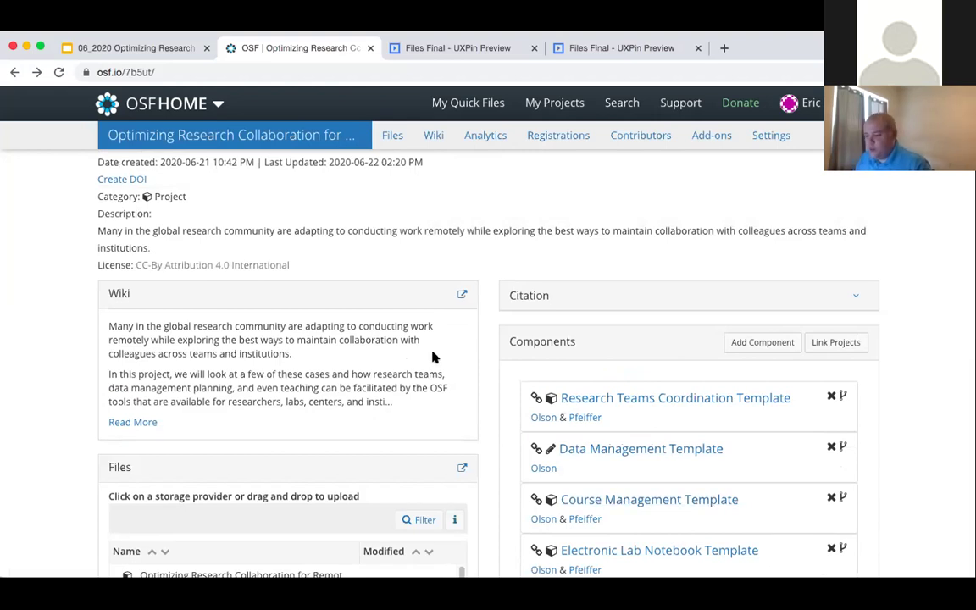
pyautogui.click(127, 421)
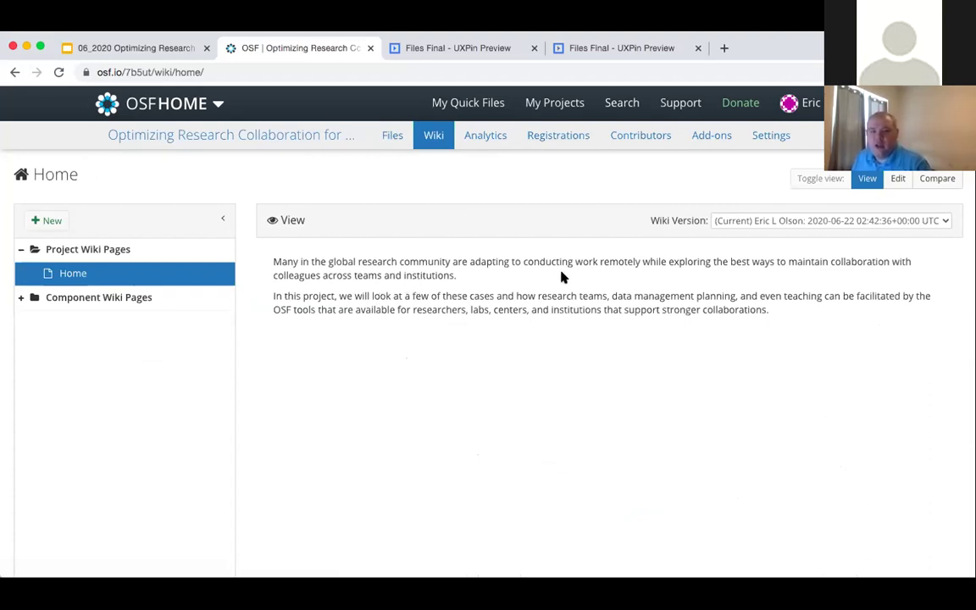
# - Compare the Home wiki with version (1), then (Current), open Edit and close Compare
pyautogui.click(932, 188)
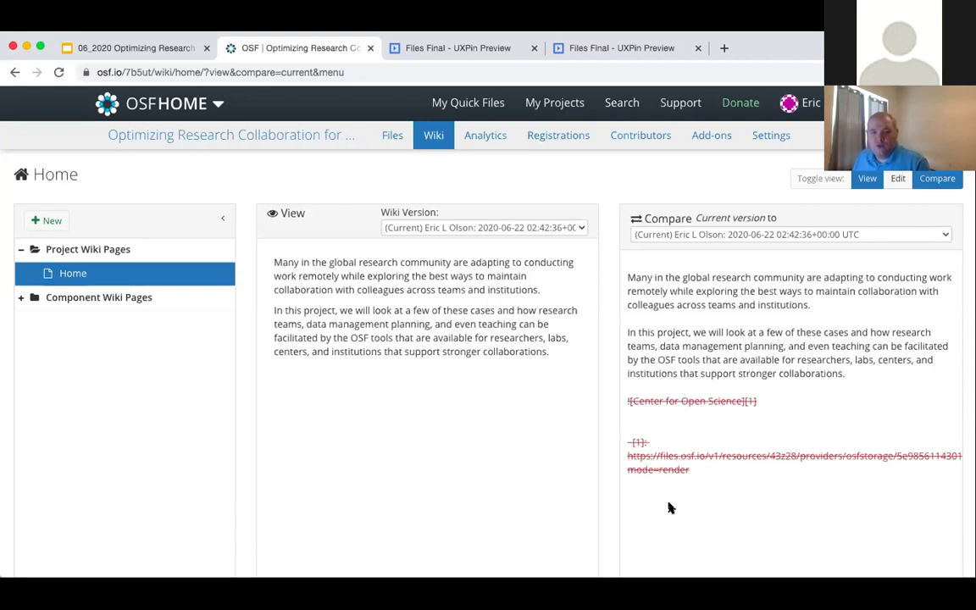
pyautogui.click(697, 237)
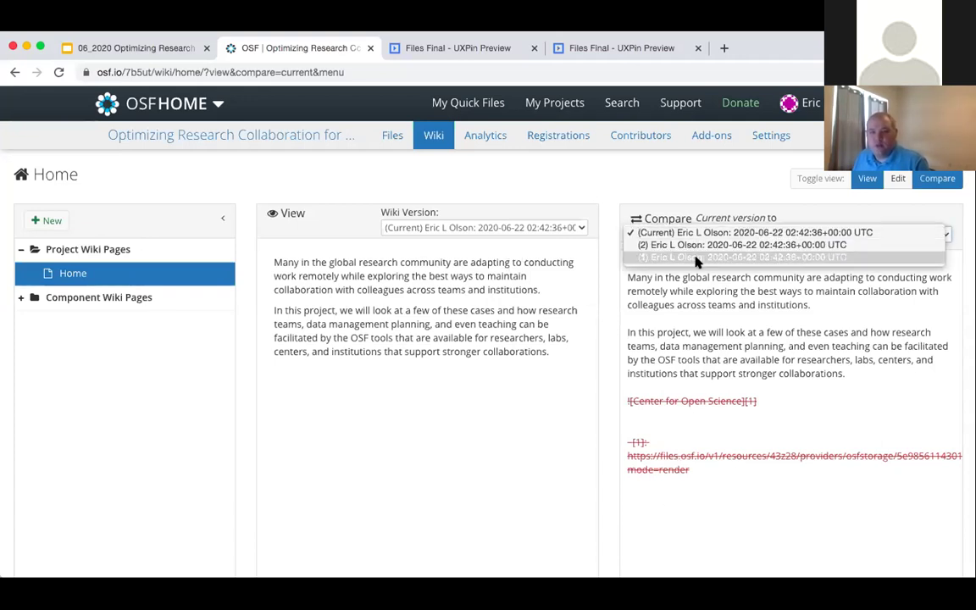
pyautogui.click(697, 258)
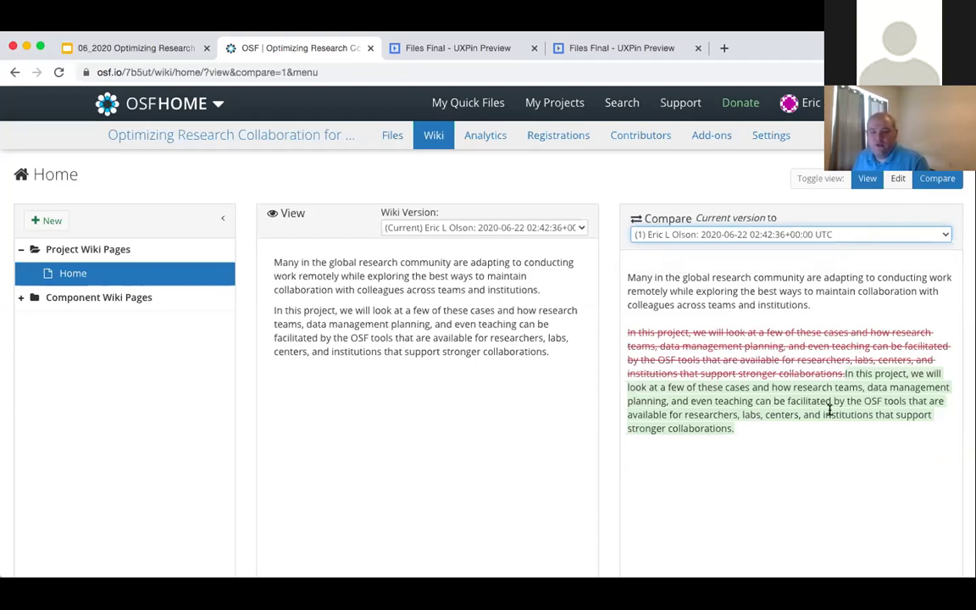
pyautogui.click(738, 234)
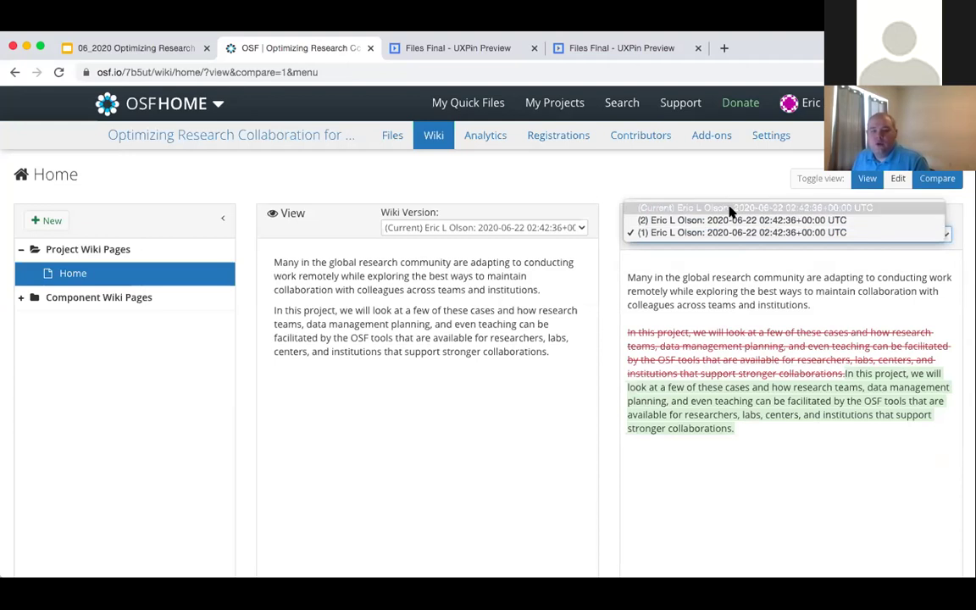
pyautogui.click(730, 208)
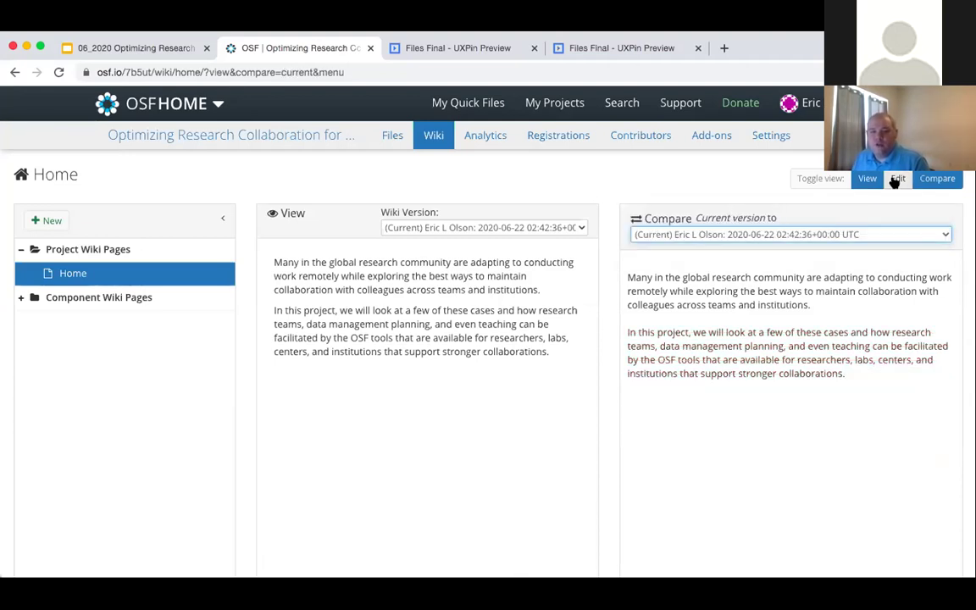
pyautogui.click(897, 178)
pyautogui.click(938, 178)
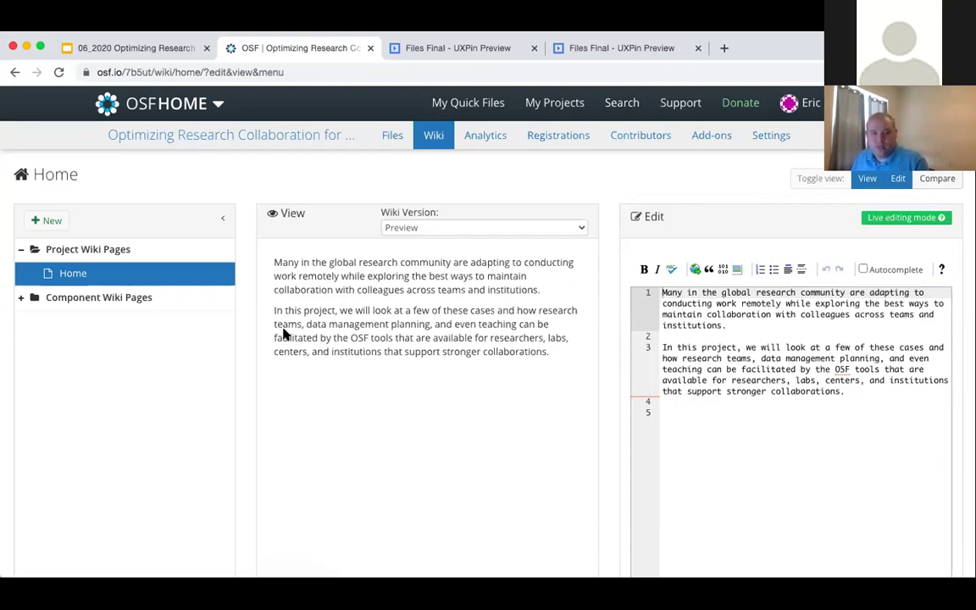
# - Expand Component Wiki Pages and open the Course Management Template wiki
pyautogui.click(21, 301)
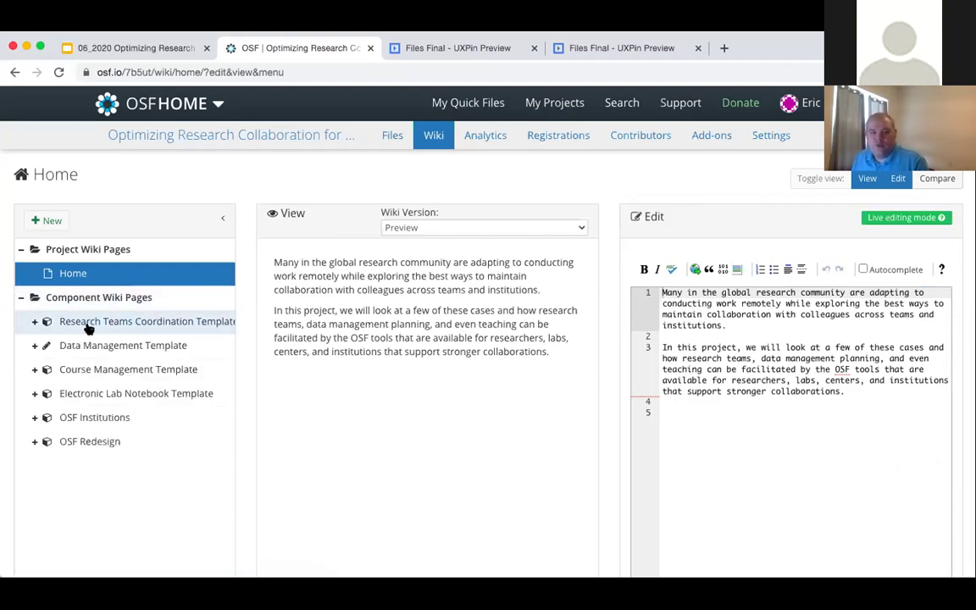
pyautogui.click(165, 372)
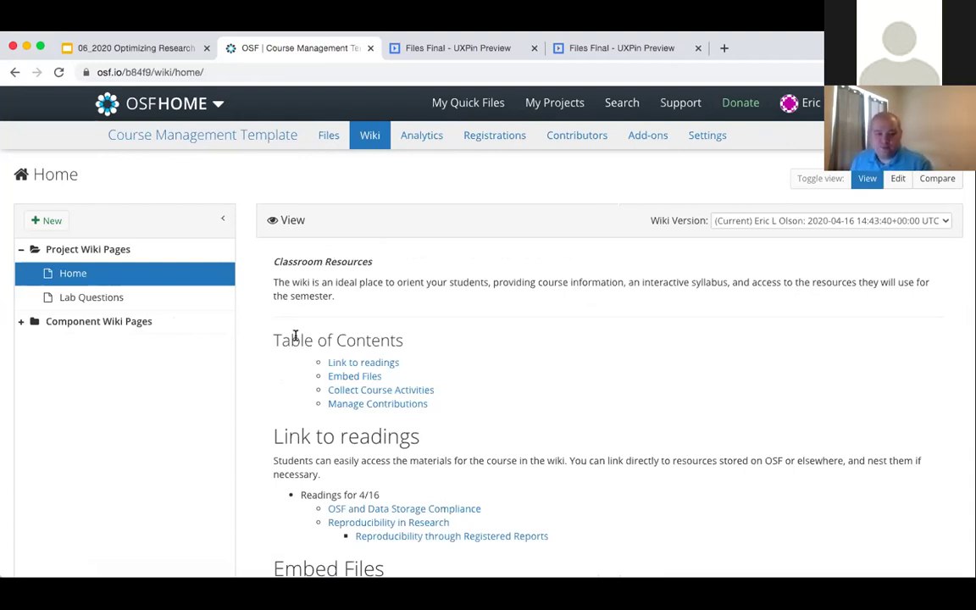
# - Read through the Course Management Template Home wiki and embedded PDF, then open Lab Questions
pyautogui.scroll(-2, 295, 337)
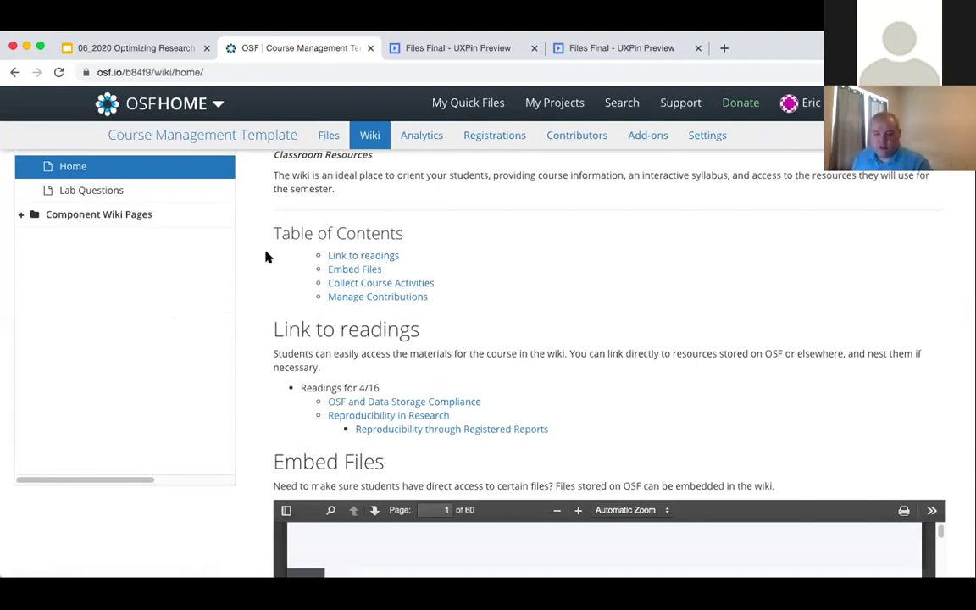
pyautogui.scroll(-2, 347, 314)
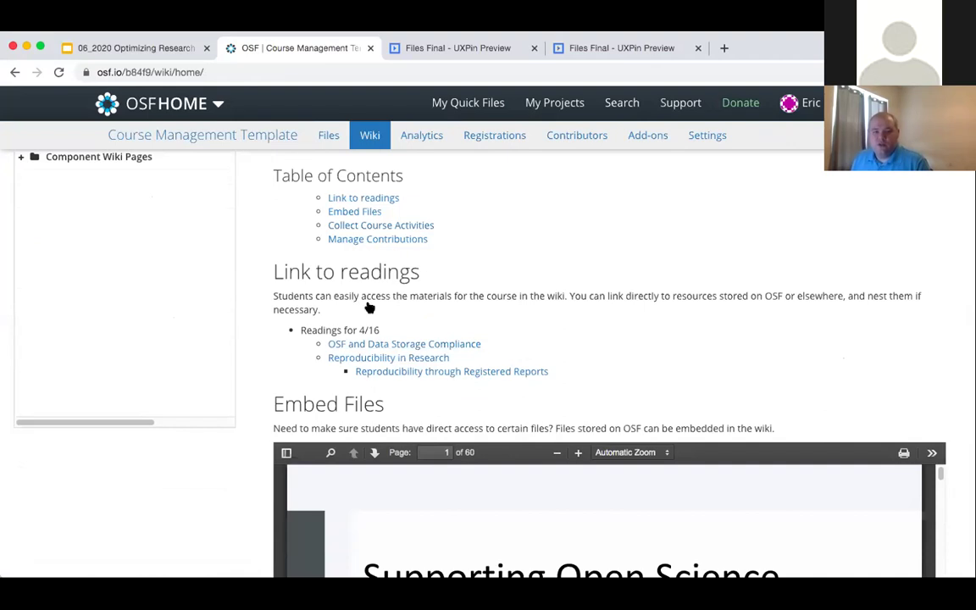
pyautogui.scroll(2, 366, 324)
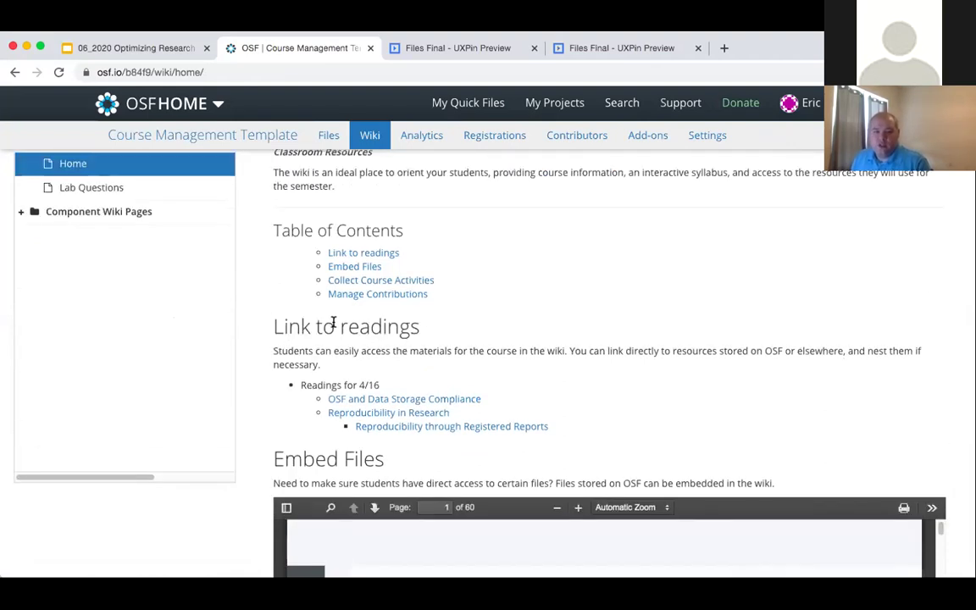
pyautogui.scroll(-5, 338, 324)
pyautogui.scroll(4, 305, 270)
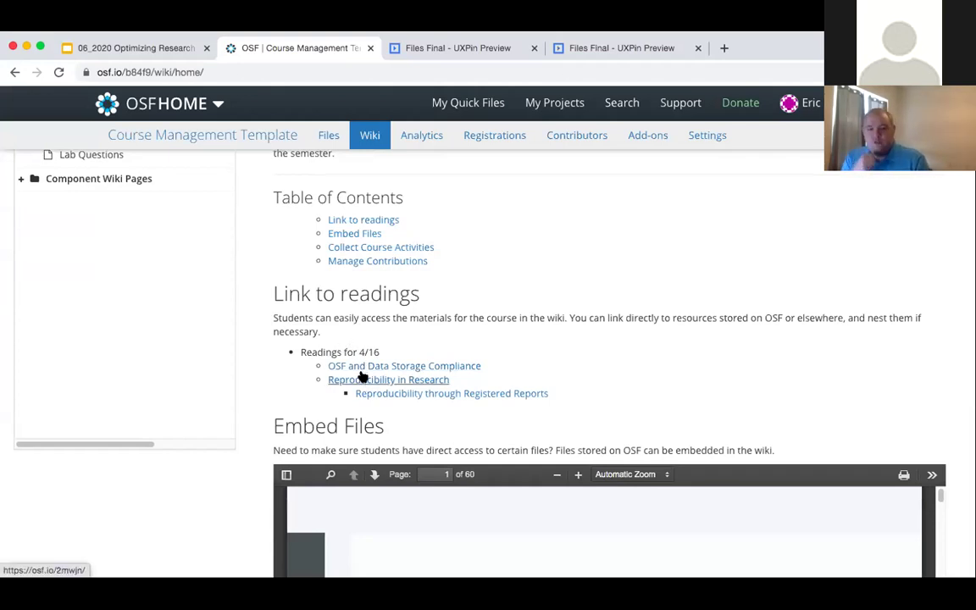
pyautogui.scroll(1, 362, 377)
pyautogui.scroll(-4, 363, 375)
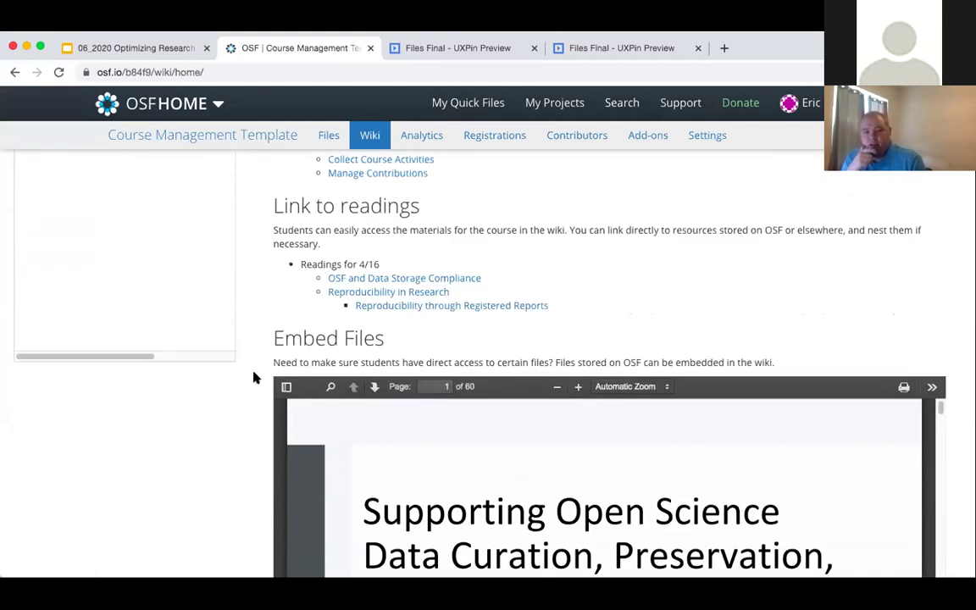
pyautogui.scroll(-3, 255, 377)
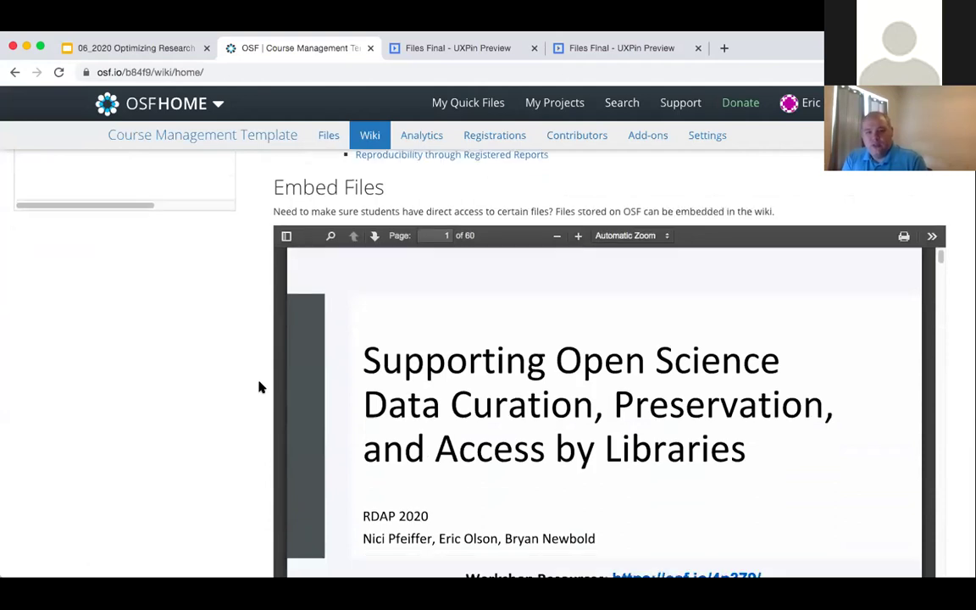
pyautogui.scroll(-3, 260, 388)
pyautogui.scroll(4, 260, 388)
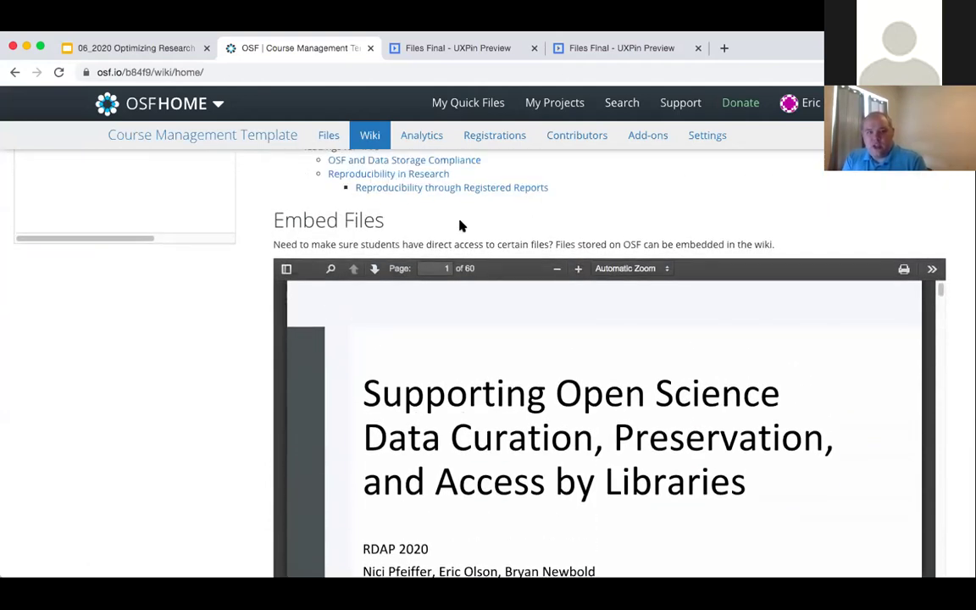
pyautogui.scroll(-15, 471, 339)
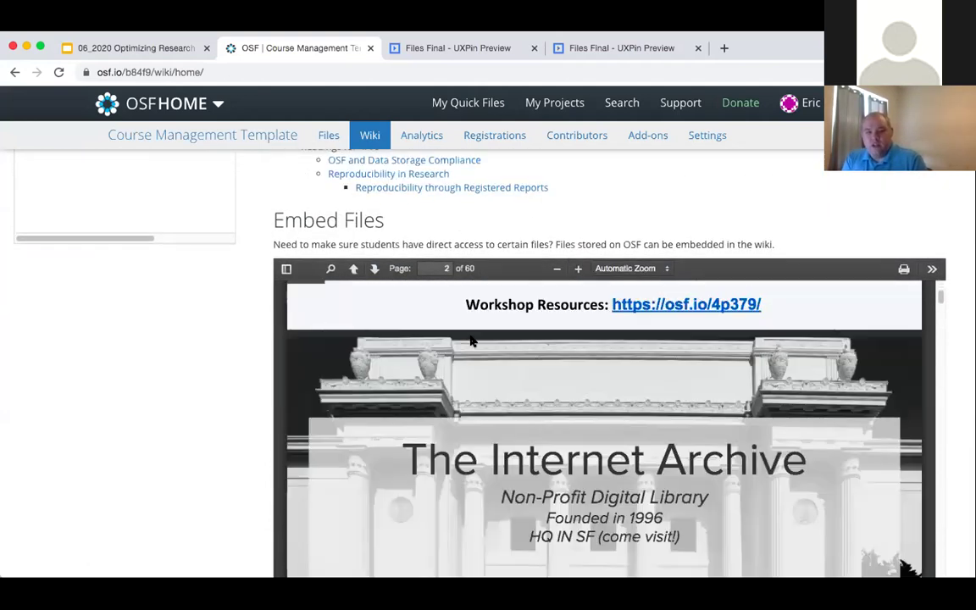
pyautogui.scroll(-5, 471, 339)
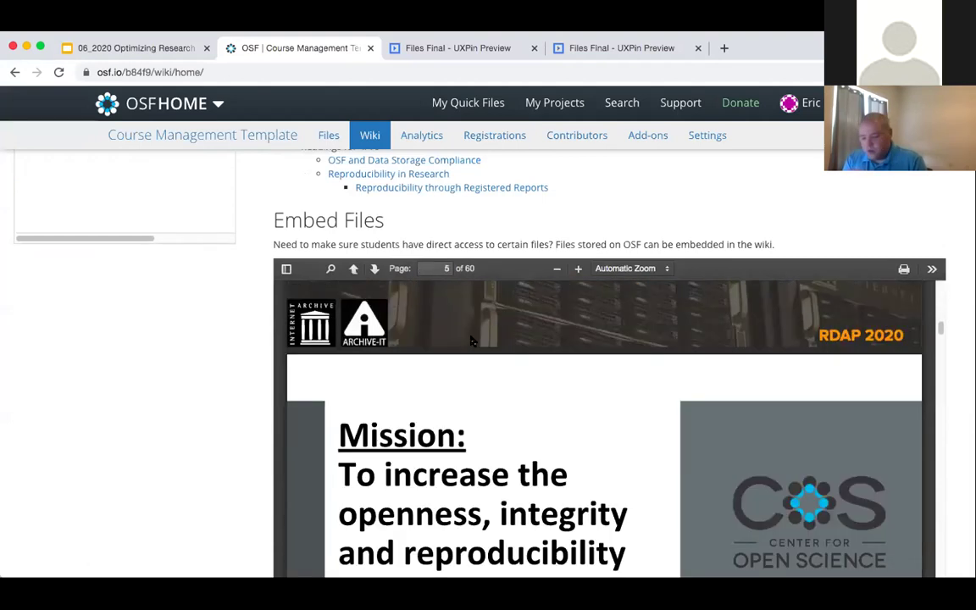
pyautogui.scroll(20, 472, 341)
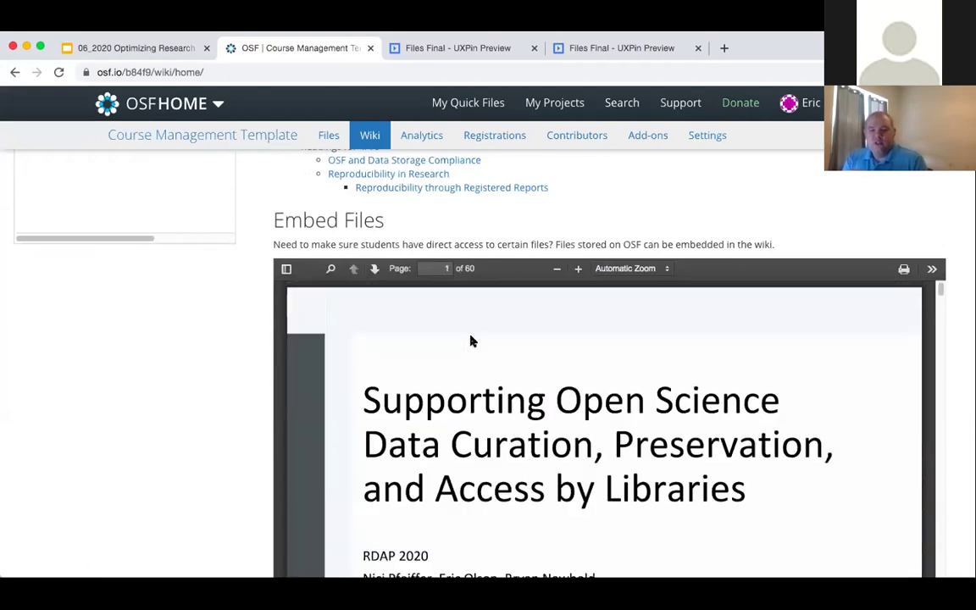
pyautogui.scroll(5, 493, 203)
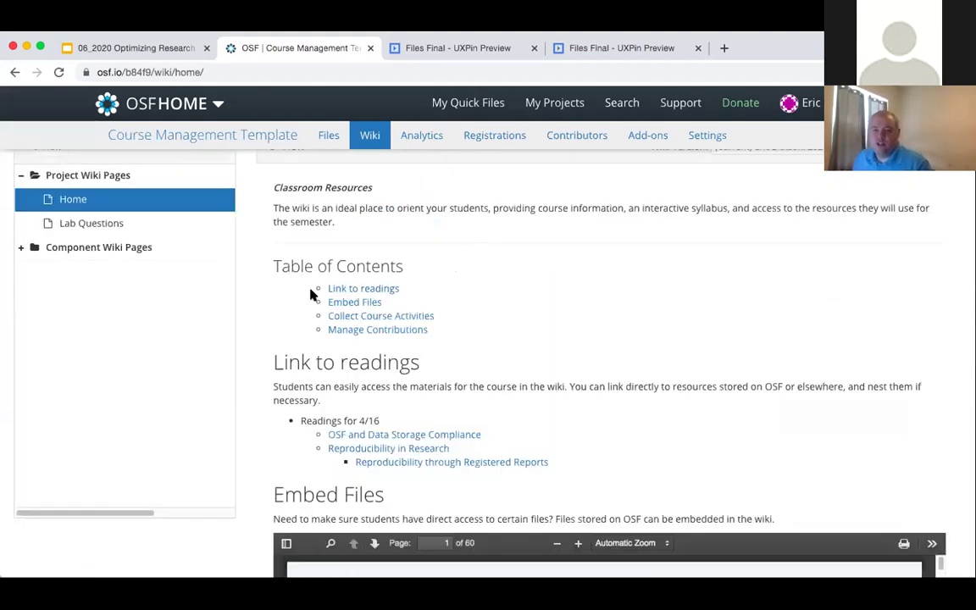
pyautogui.scroll(-1, 364, 373)
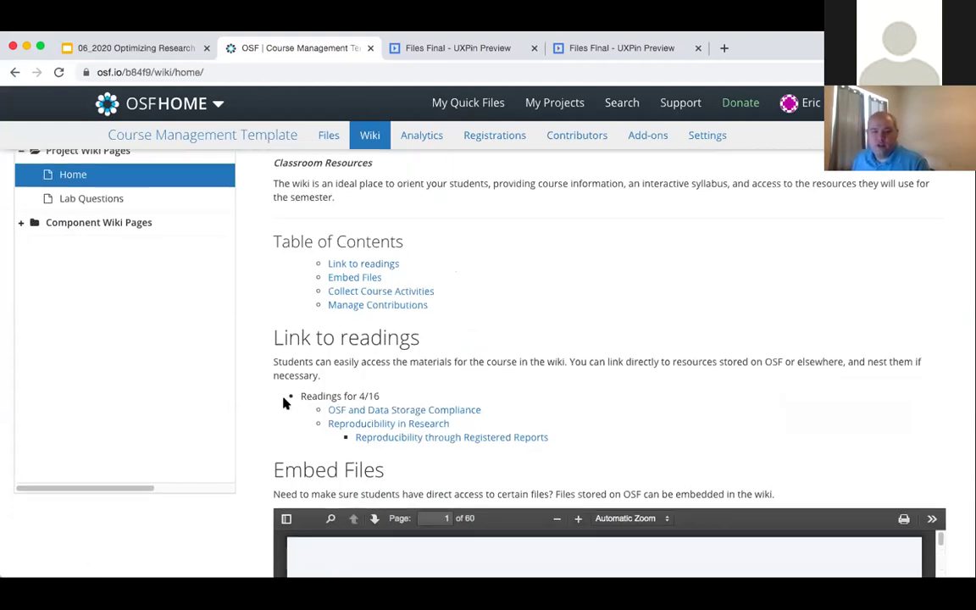
pyautogui.scroll(2, 251, 309)
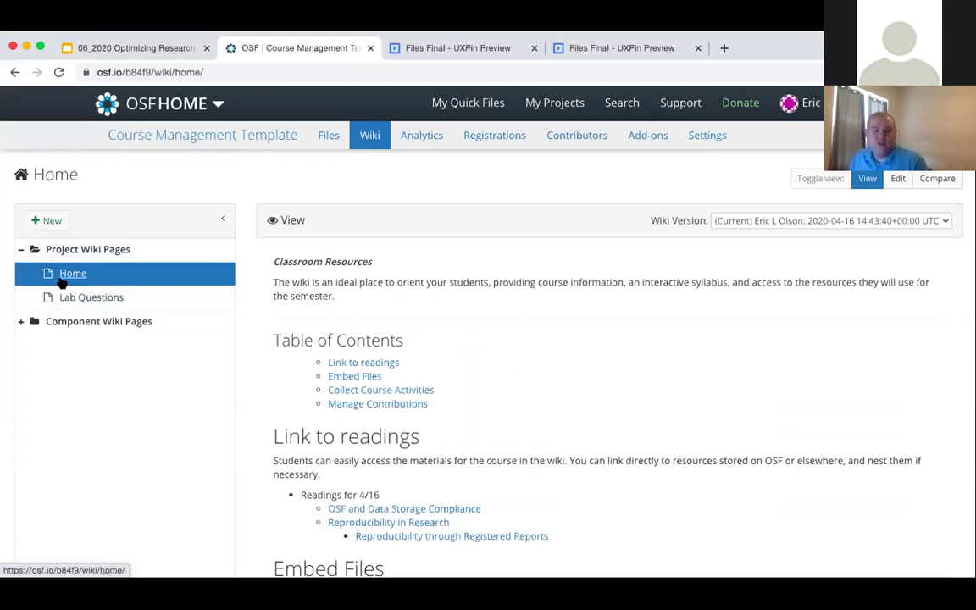
pyautogui.click(76, 297)
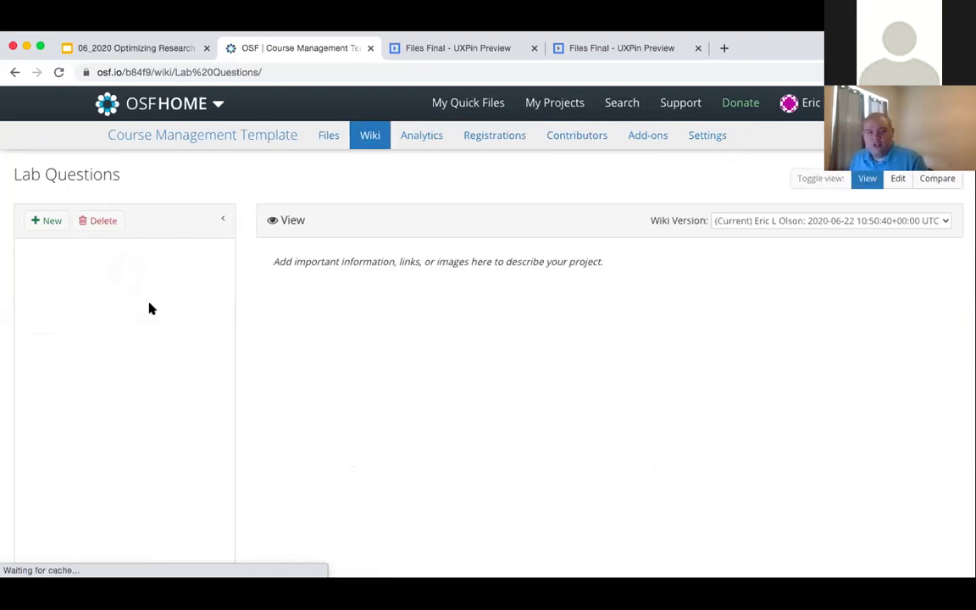
# - Open the Course Management Template overview and scroll to its Week 1–5 components list
pyautogui.click(208, 144)
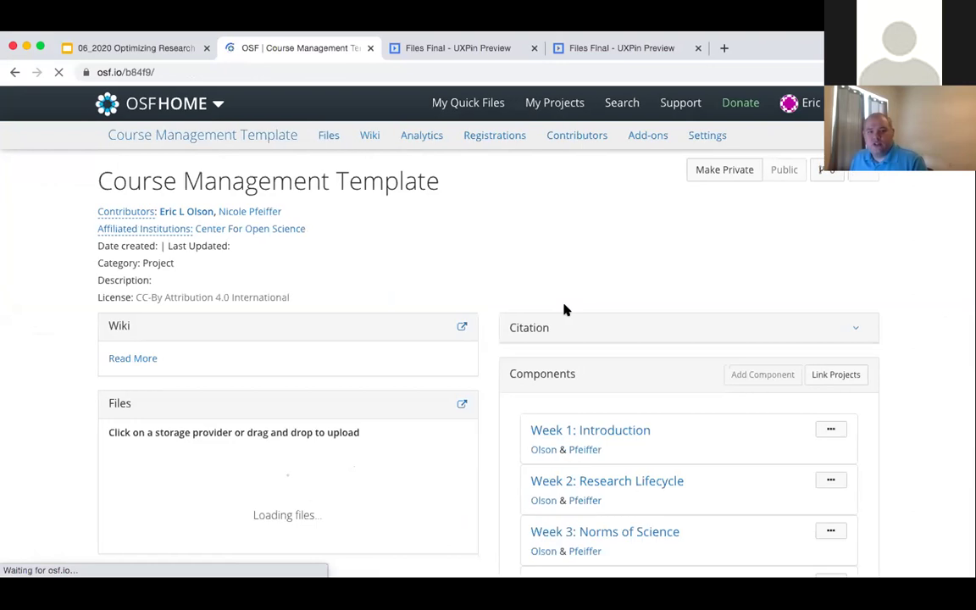
pyautogui.scroll(-4, 513, 332)
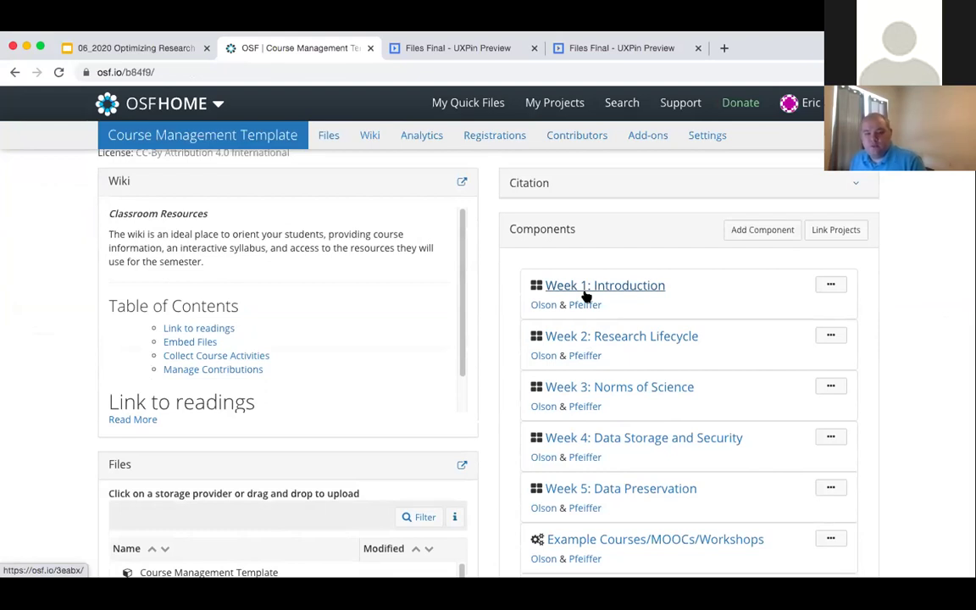
pyautogui.scroll(-4, 534, 348)
pyautogui.scroll(2, 542, 330)
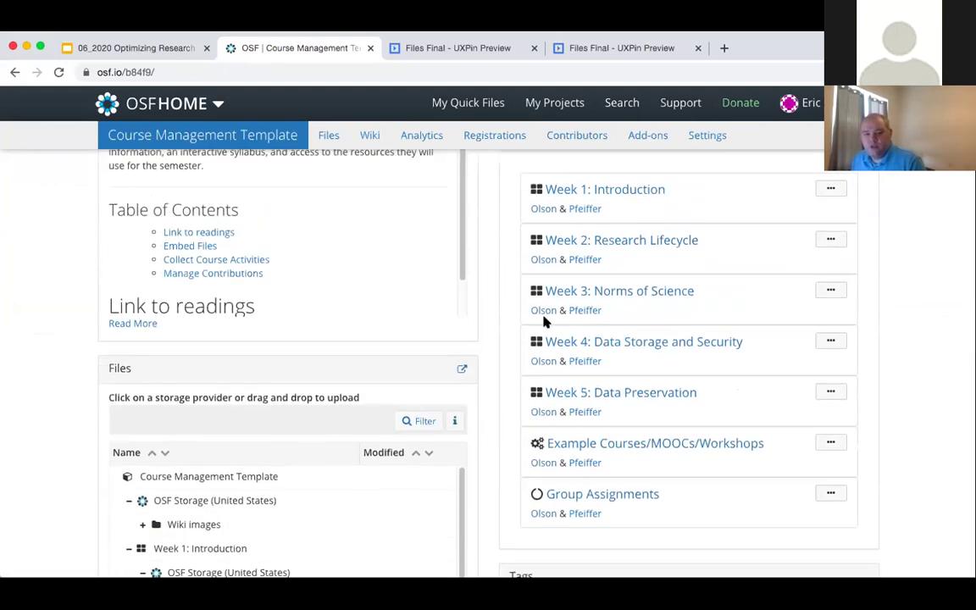
pyautogui.scroll(1, 569, 271)
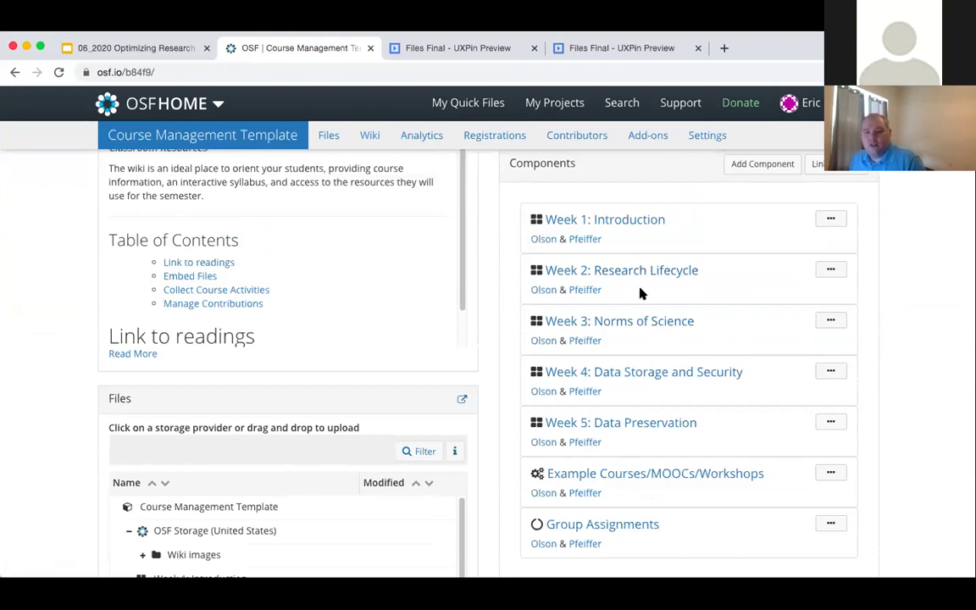
# - Open and skim the Week 3: Norms of Science component
pyautogui.click(643, 322)
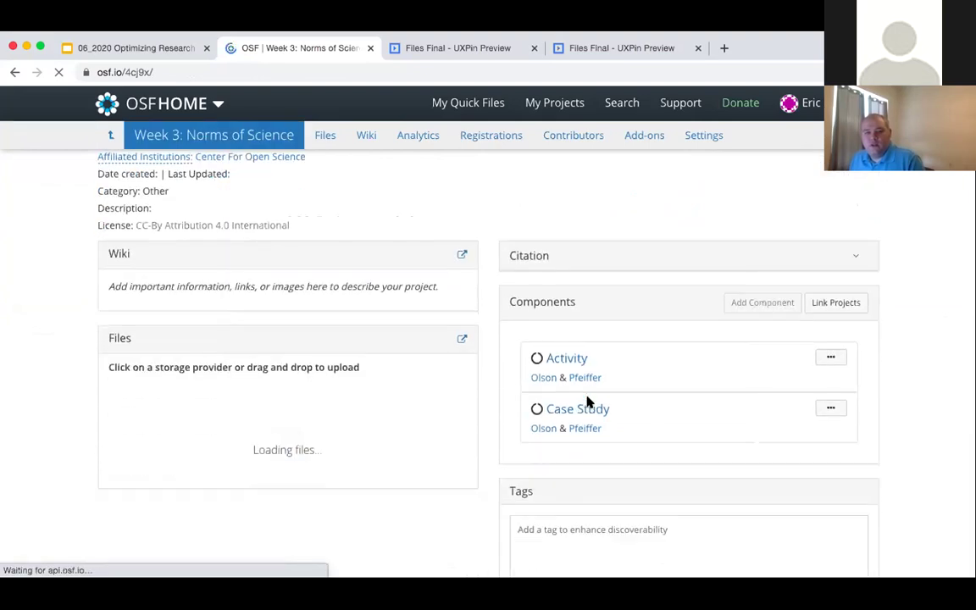
pyautogui.scroll(-1, 610, 409)
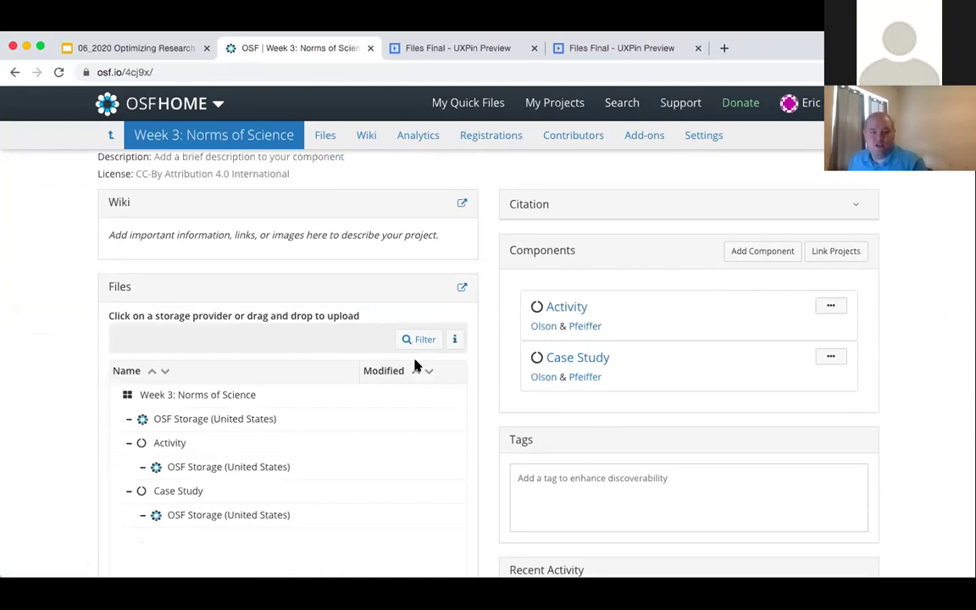
pyautogui.scroll(1, 415, 365)
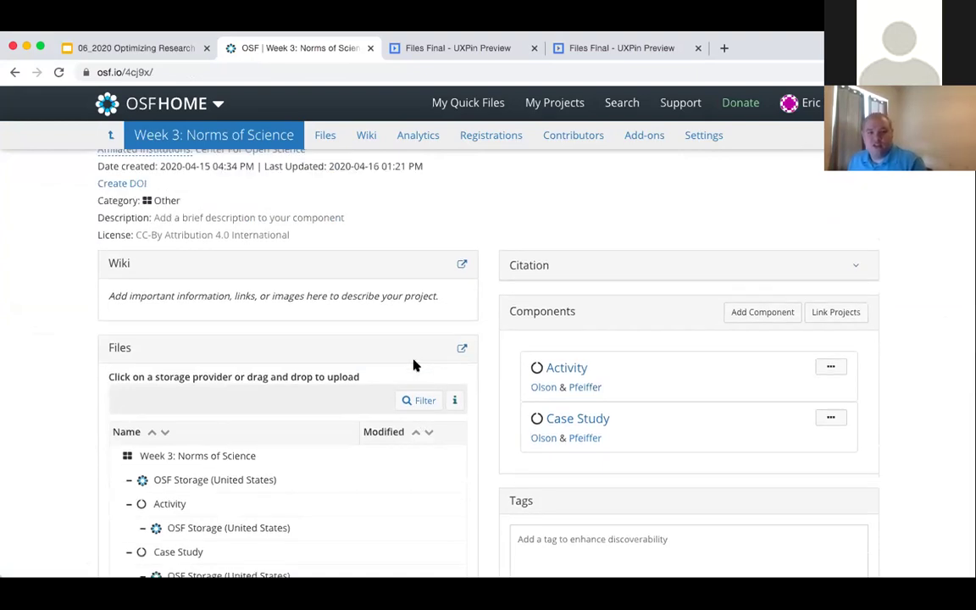
# - Go back to the Course Management Template and open the Example Courses/MOOCs/Workshops component
pyautogui.click(14, 72)
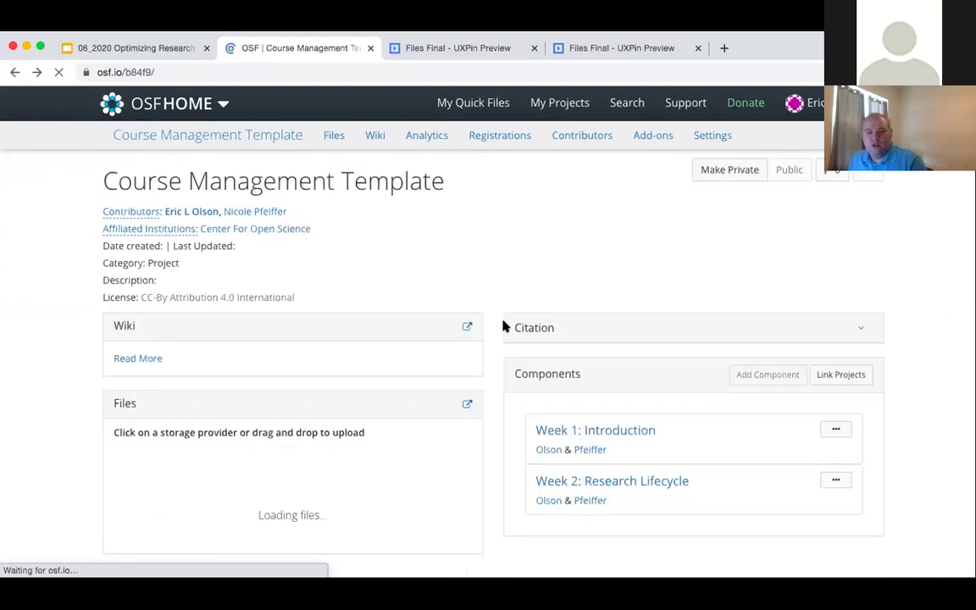
pyautogui.scroll(-3, 505, 327)
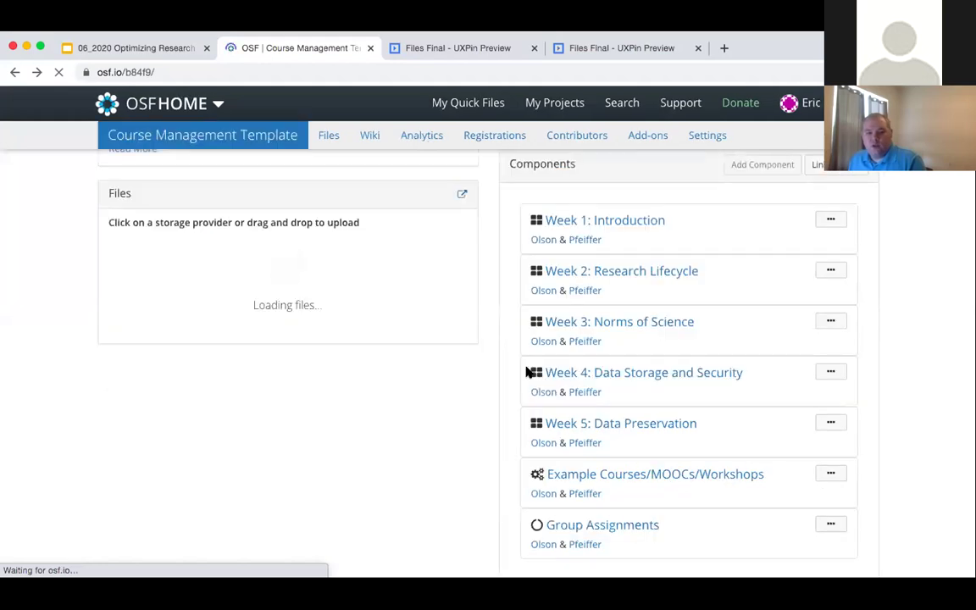
pyautogui.scroll(-1, 509, 386)
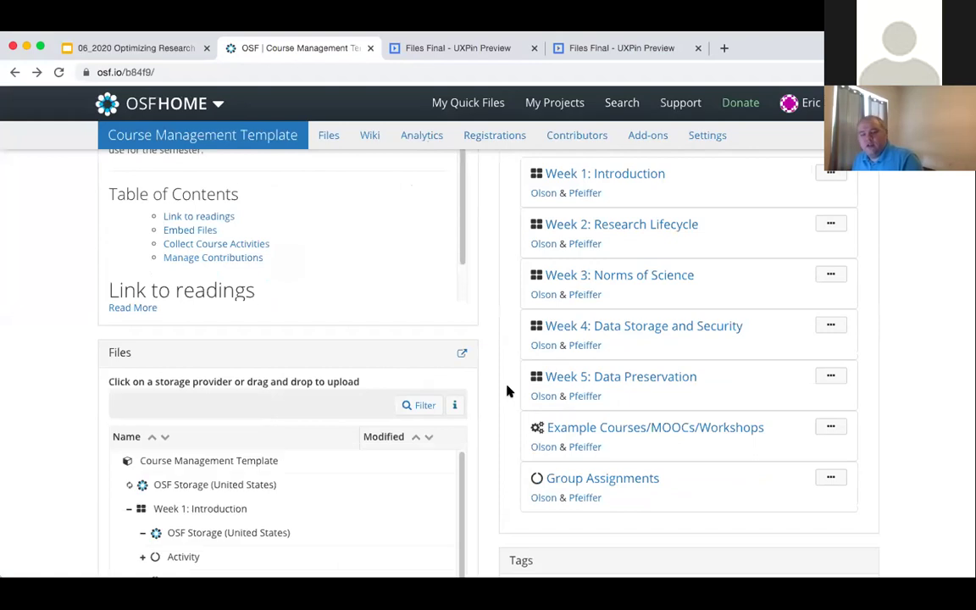
pyautogui.click(682, 447)
# - Browse the Example Courses/MOOCs/Workshops linked projects, then return to the Course Management Template project
pyautogui.scroll(-3, 614, 359)
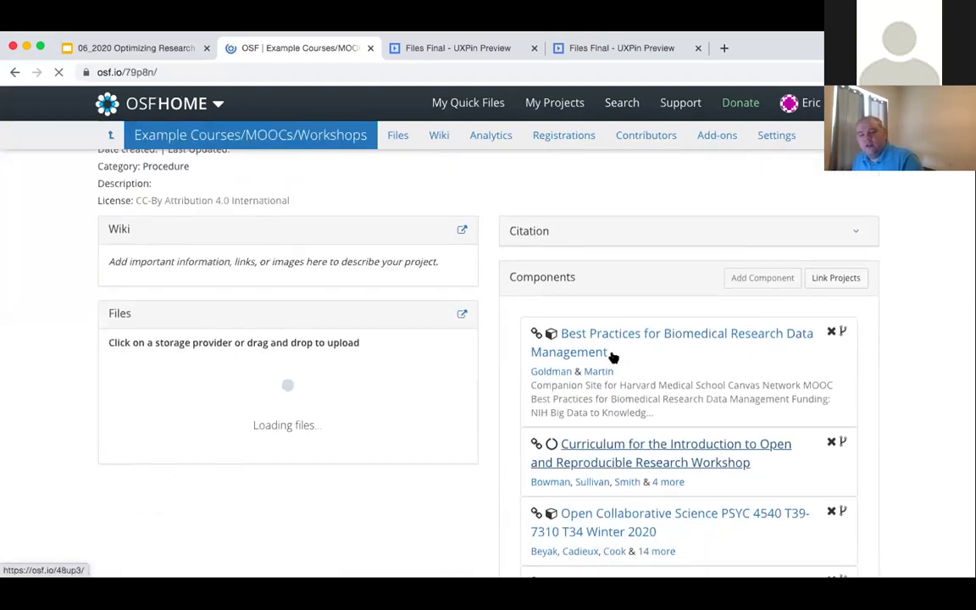
pyautogui.scroll(-1, 613, 358)
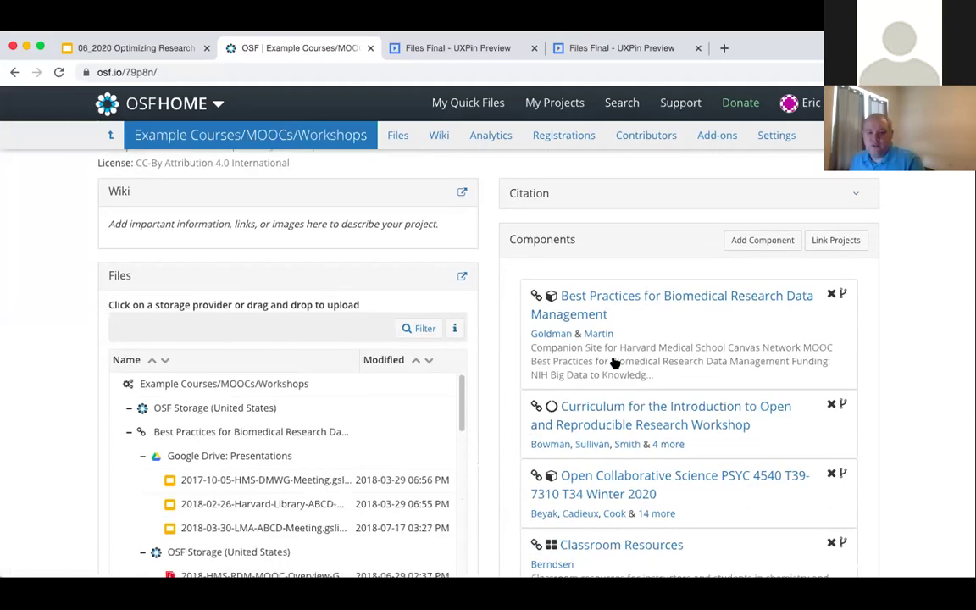
pyautogui.scroll(-1, 615, 363)
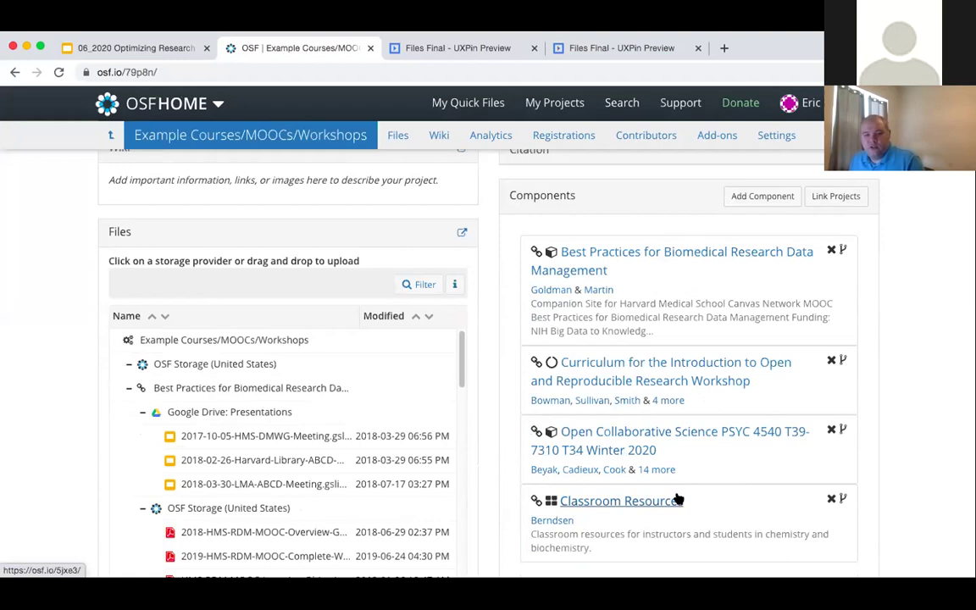
pyautogui.scroll(1, 660, 501)
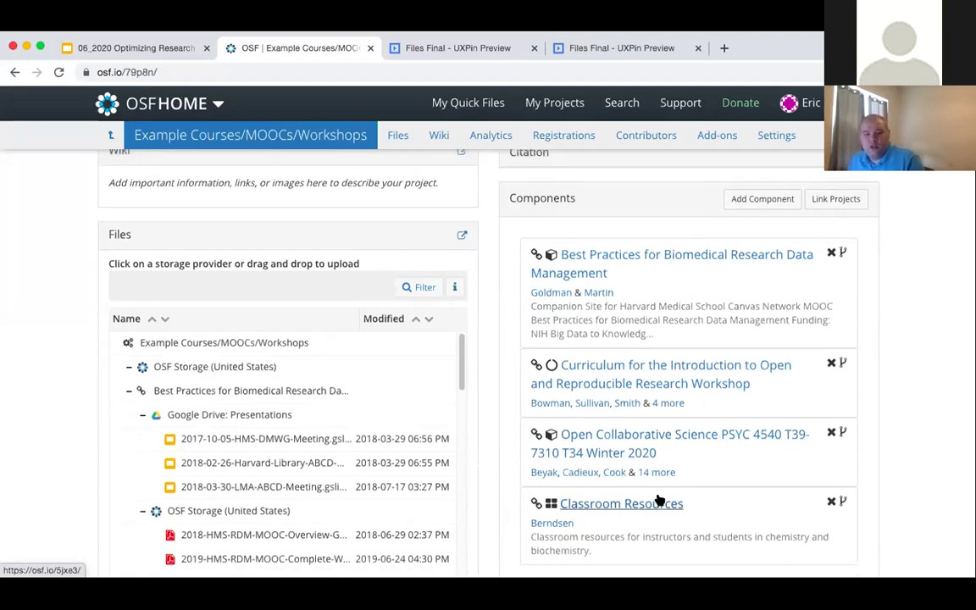
pyautogui.scroll(1, 612, 275)
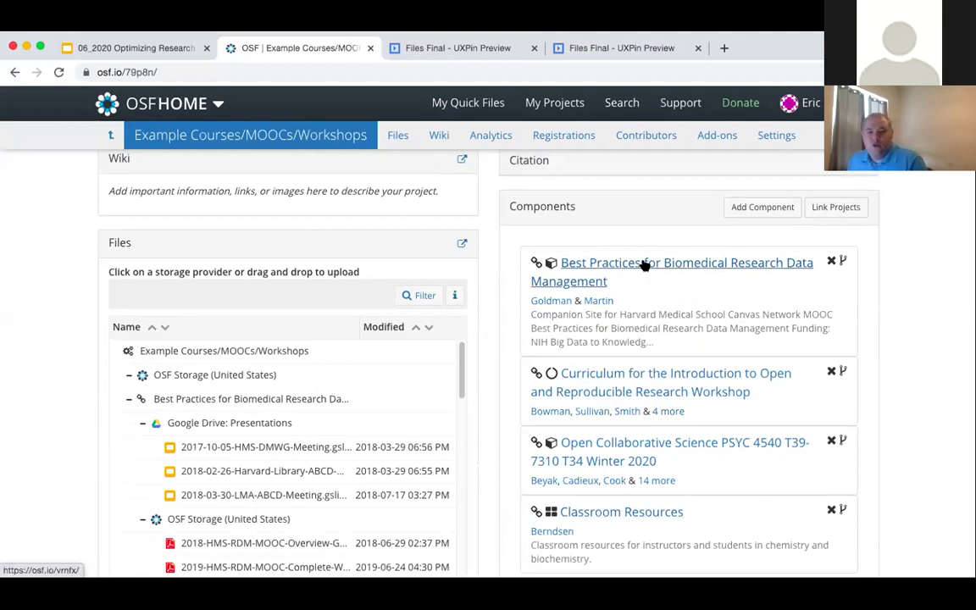
pyautogui.scroll(3, 644, 266)
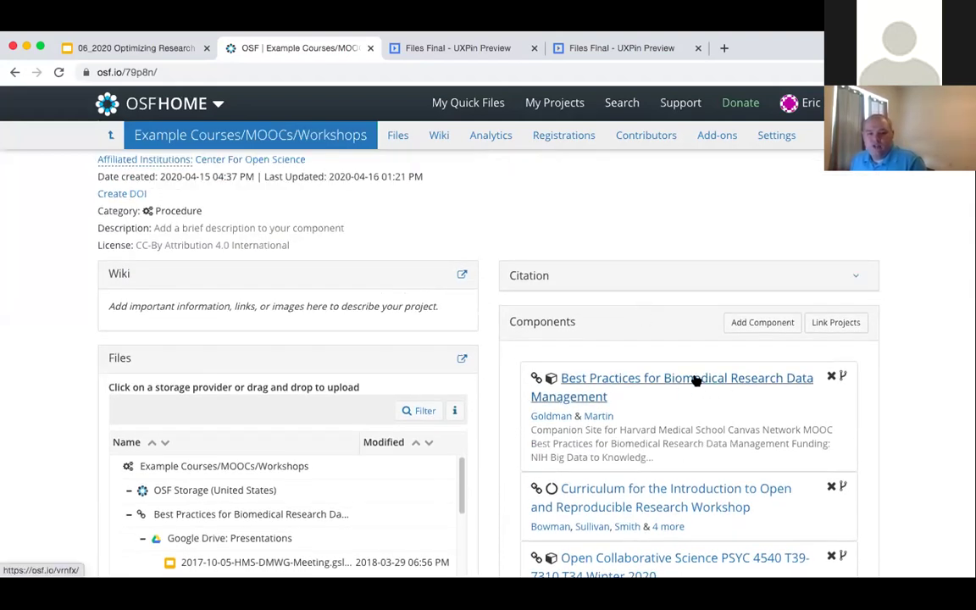
pyautogui.scroll(2, 670, 399)
pyautogui.scroll(1, 566, 314)
pyautogui.scroll(-3, 575, 333)
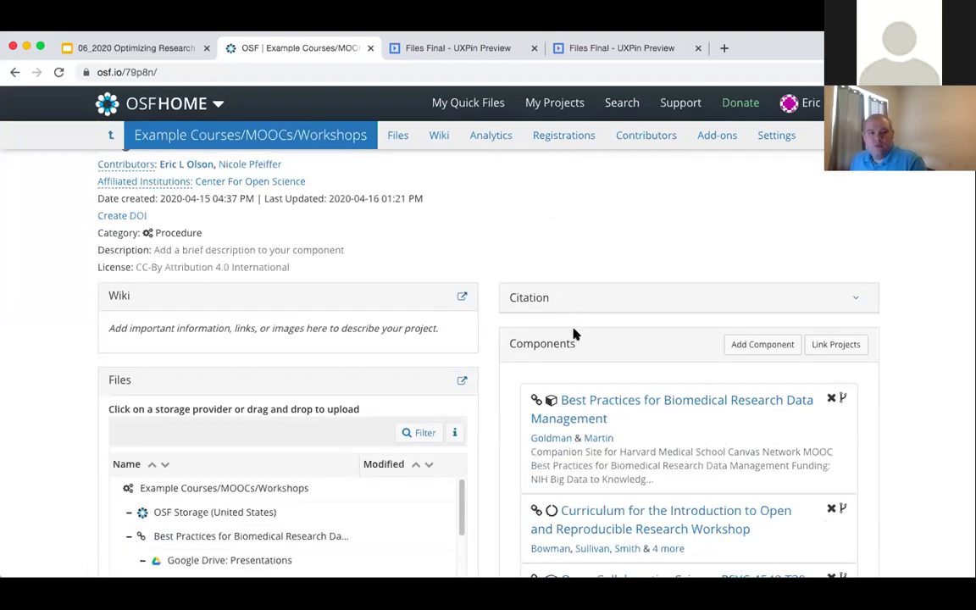
pyautogui.click(12, 73)
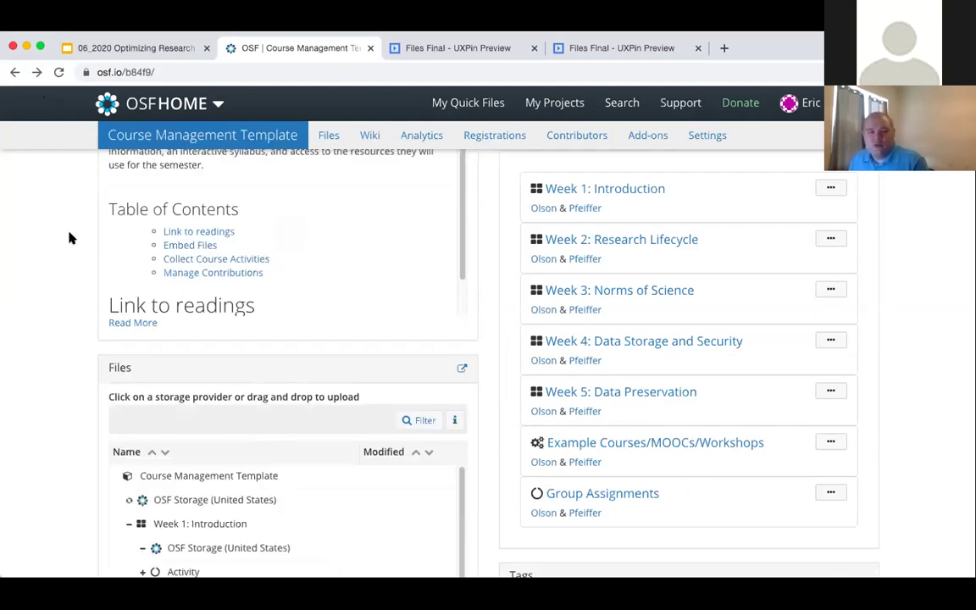
# - Go back through the Lab Questions and Home wikis to the main project's Home wiki editor
pyautogui.scroll(3, 64, 241)
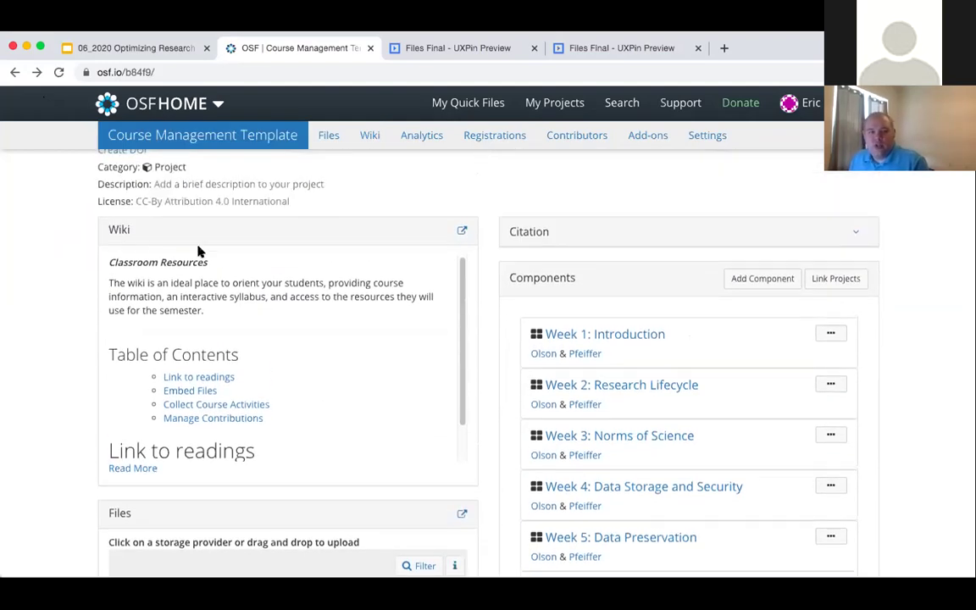
pyautogui.click(15, 75)
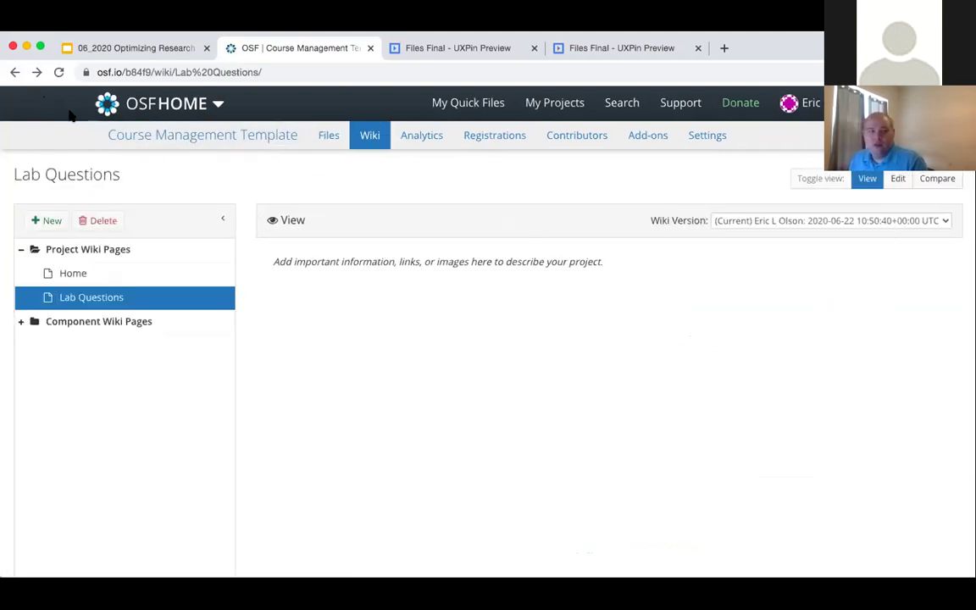
pyautogui.click(16, 75)
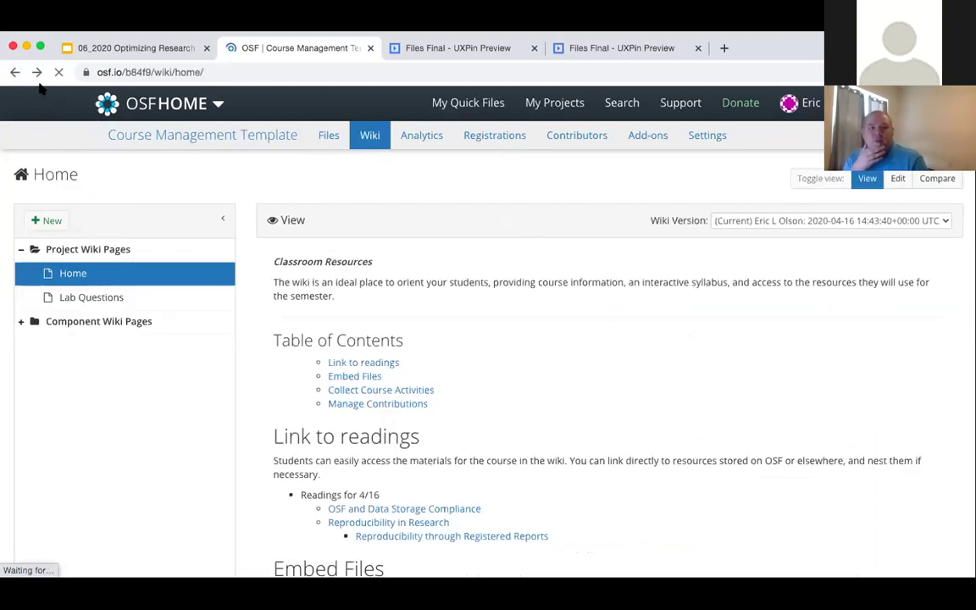
pyautogui.click(14, 74)
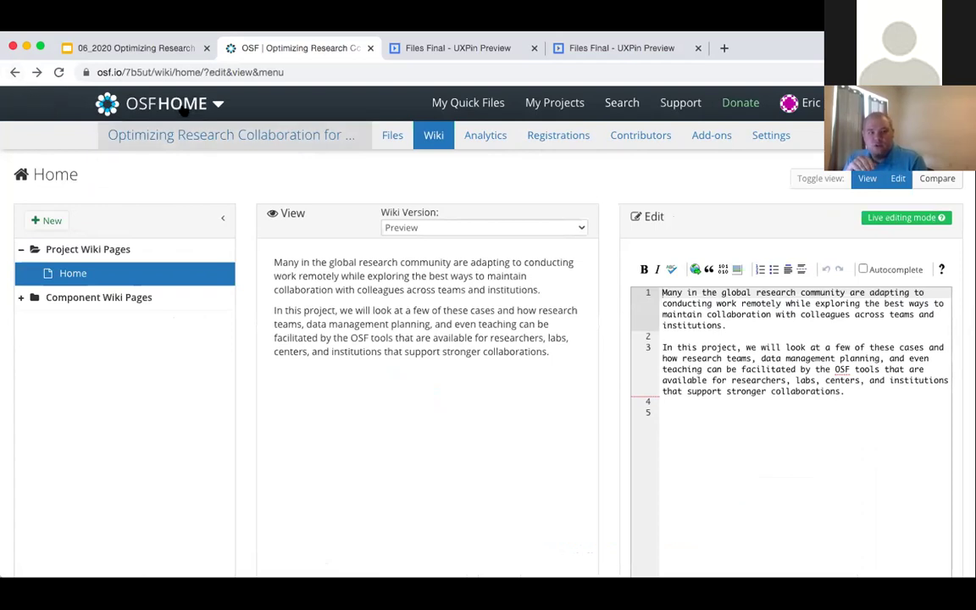
# - Open the Optimizing Research Collaboration for Remote Teams project overview
pyautogui.click(224, 140)
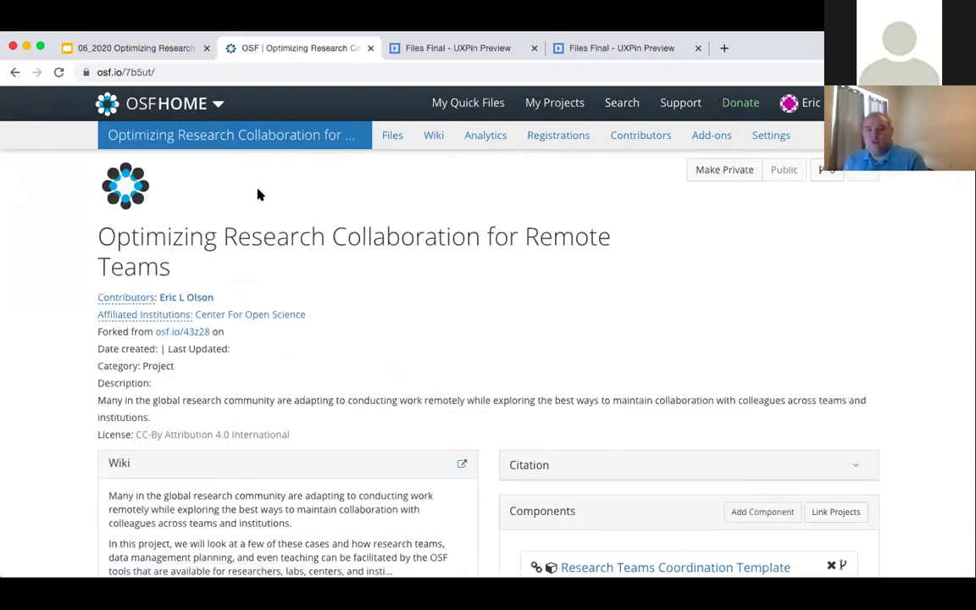
pyautogui.scroll(-3, 546, 393)
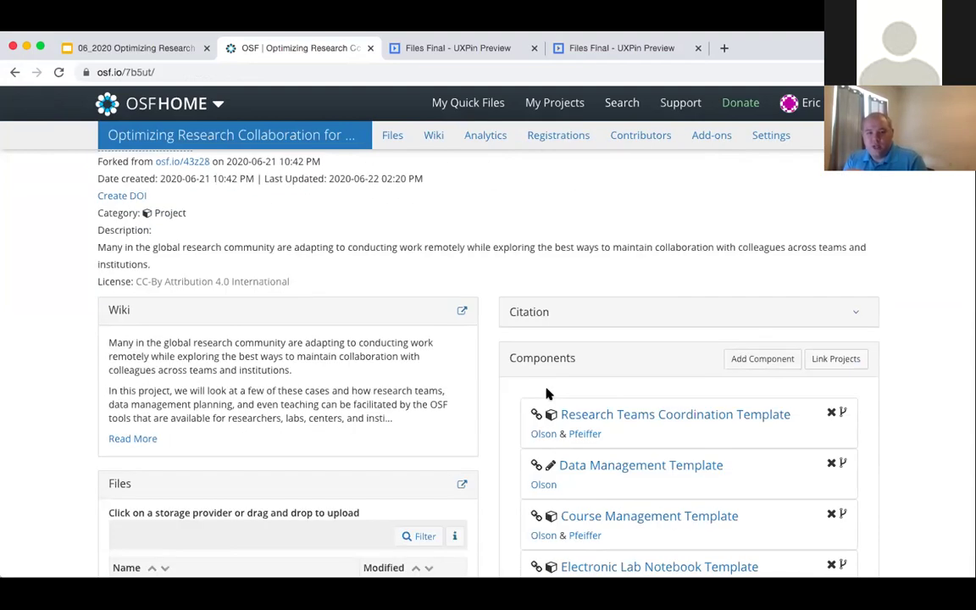
pyautogui.scroll(3, 547, 394)
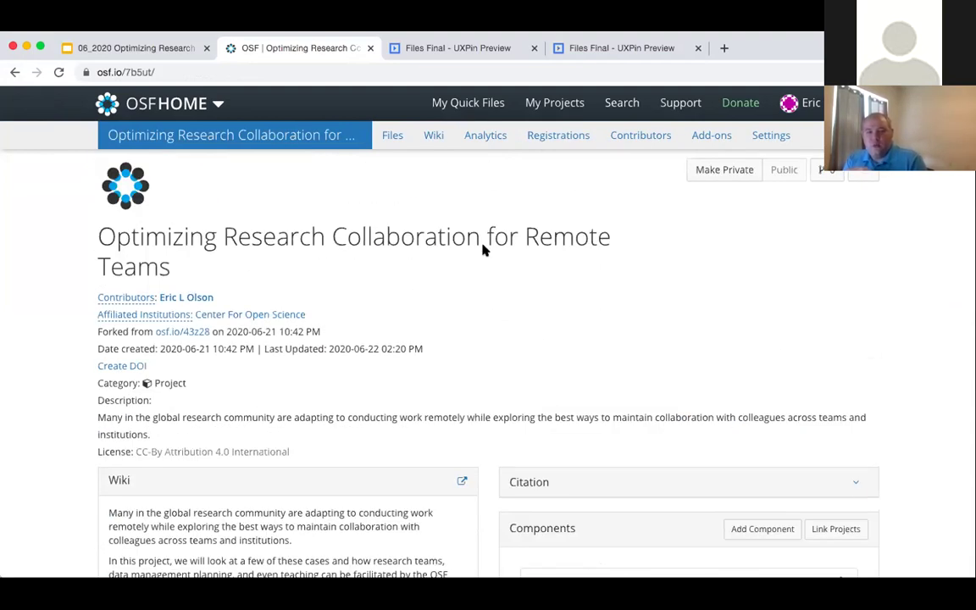
# - Browse the project's Files tree of OSF Storage and linked template storage folders
pyautogui.click(393, 135)
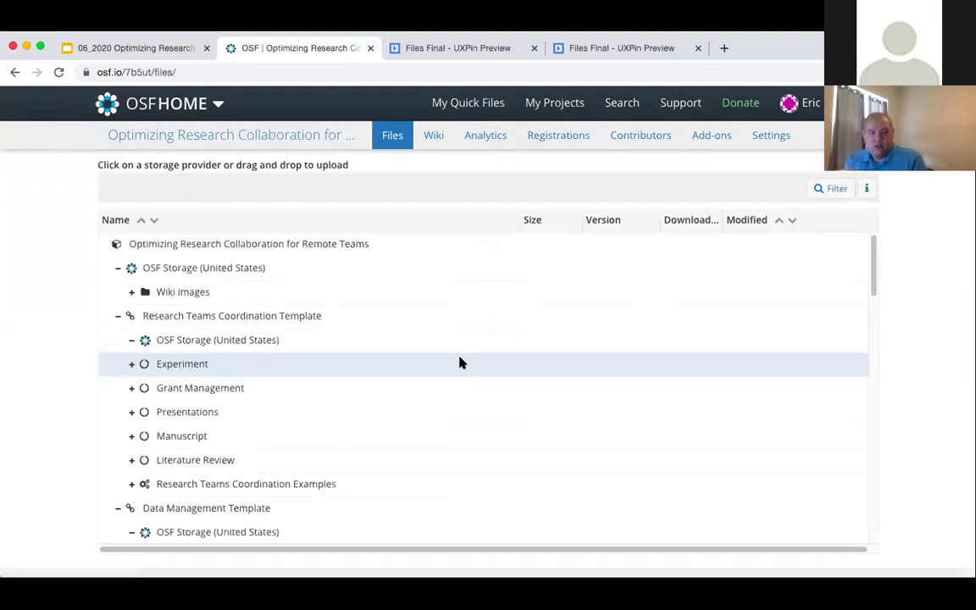
pyautogui.scroll(-10, 339, 366)
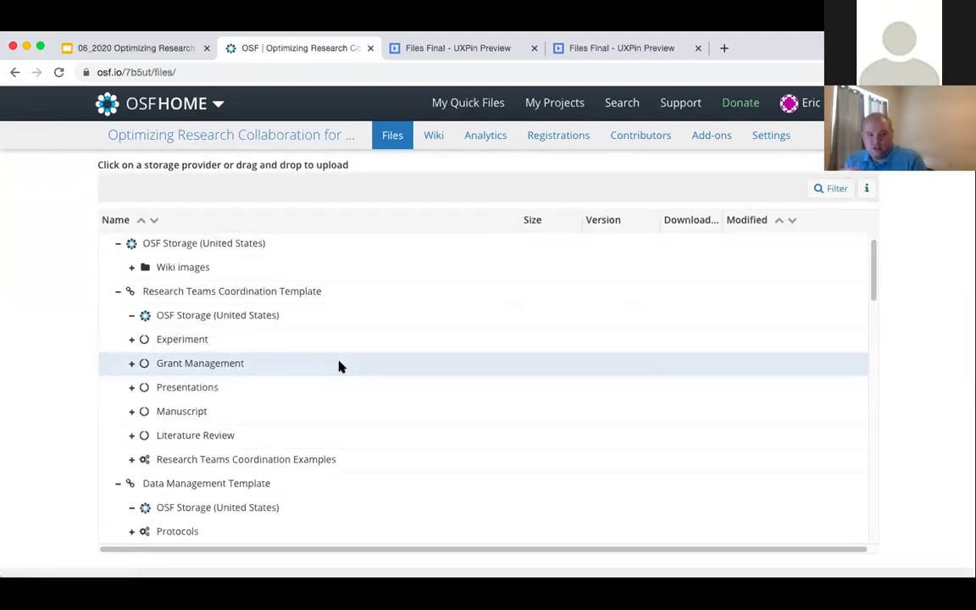
pyautogui.scroll(-15, 340, 366)
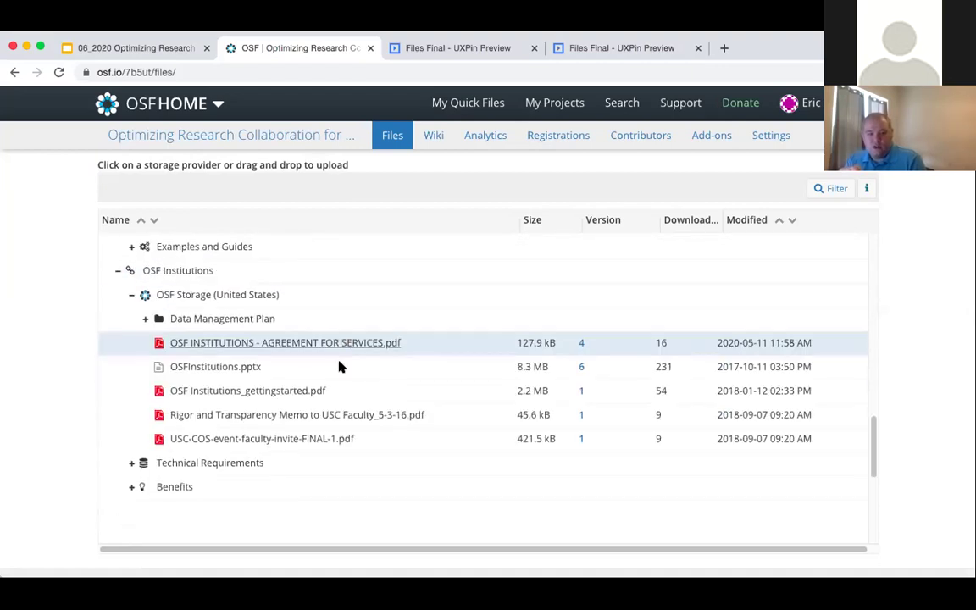
pyautogui.scroll(20, 339, 366)
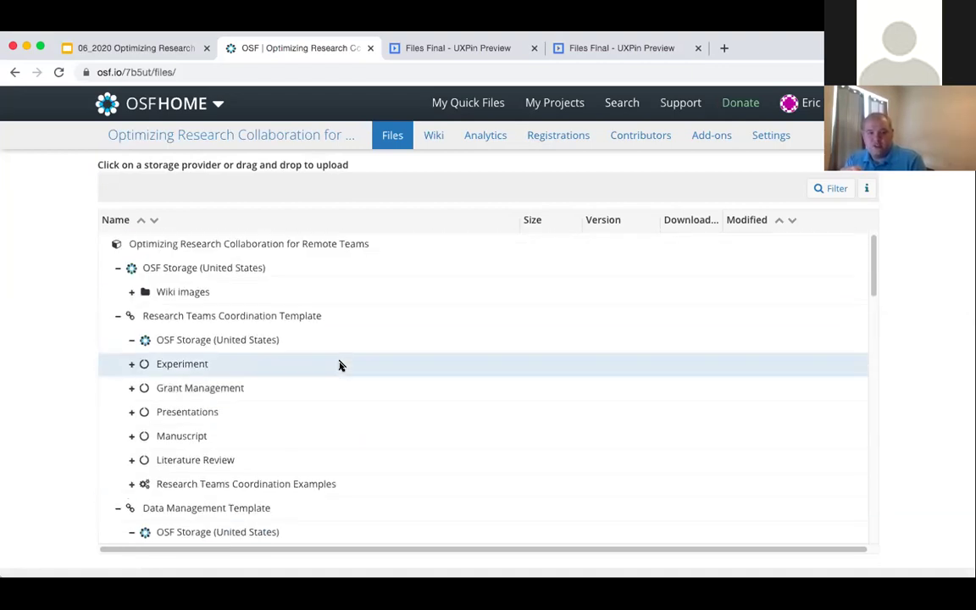
pyautogui.scroll(-5, 239, 307)
pyautogui.scroll(5, 246, 305)
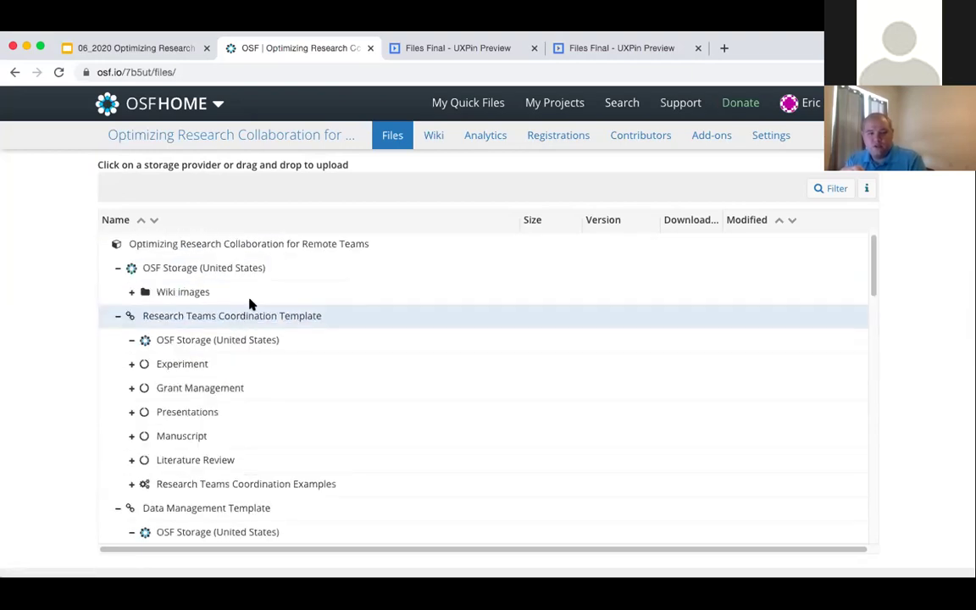
# - View the UXPin 'File detail - Metadata' mockup for Adjustment of 50 studies to 37 studies.docx, panning to its Metadata panel
pyautogui.click(447, 53)
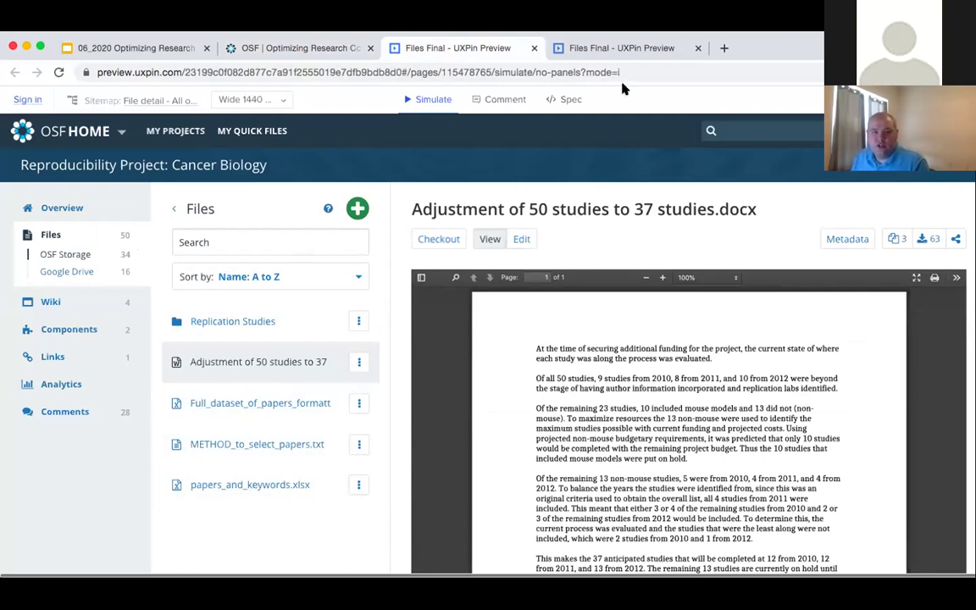
pyautogui.click(628, 51)
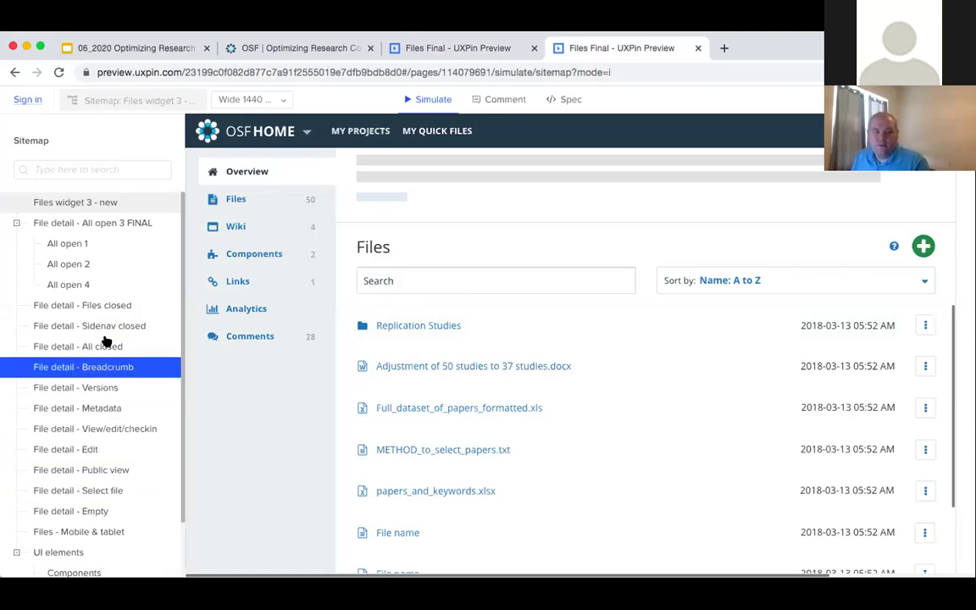
pyautogui.scroll(-3, 102, 364)
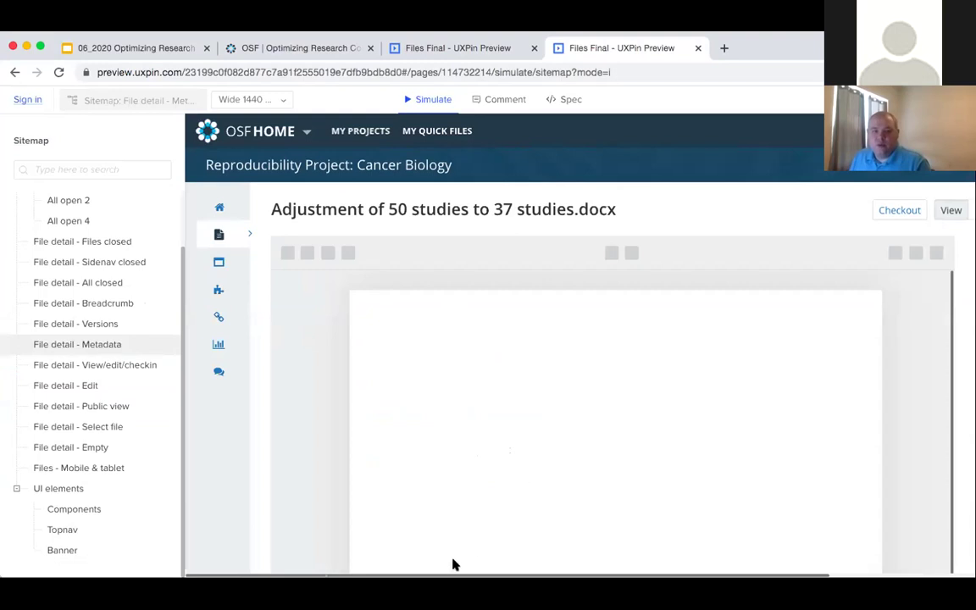
pyautogui.moveTo(463, 575); pyautogui.dragTo(674, 573)
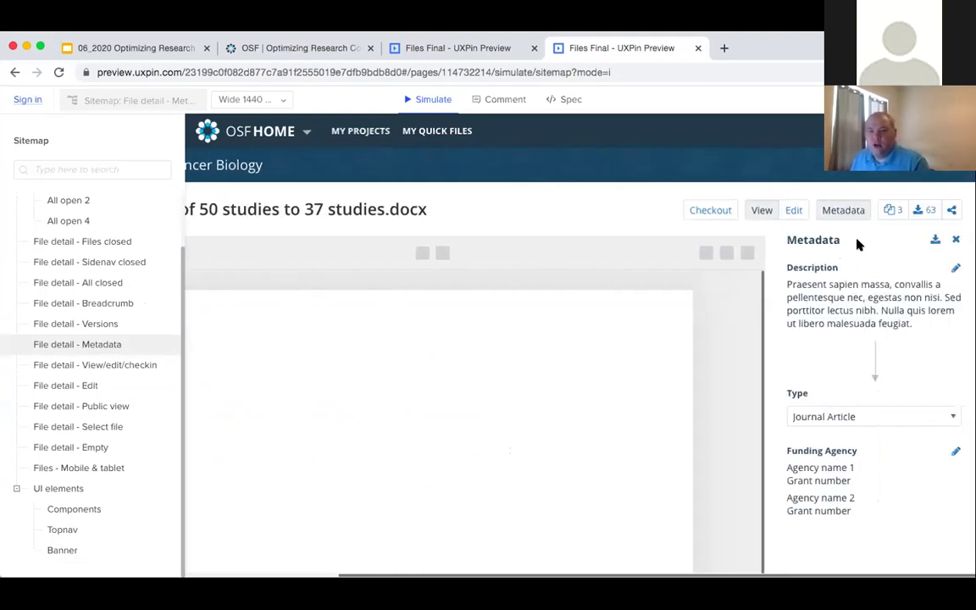
pyautogui.scroll(-1, 873, 343)
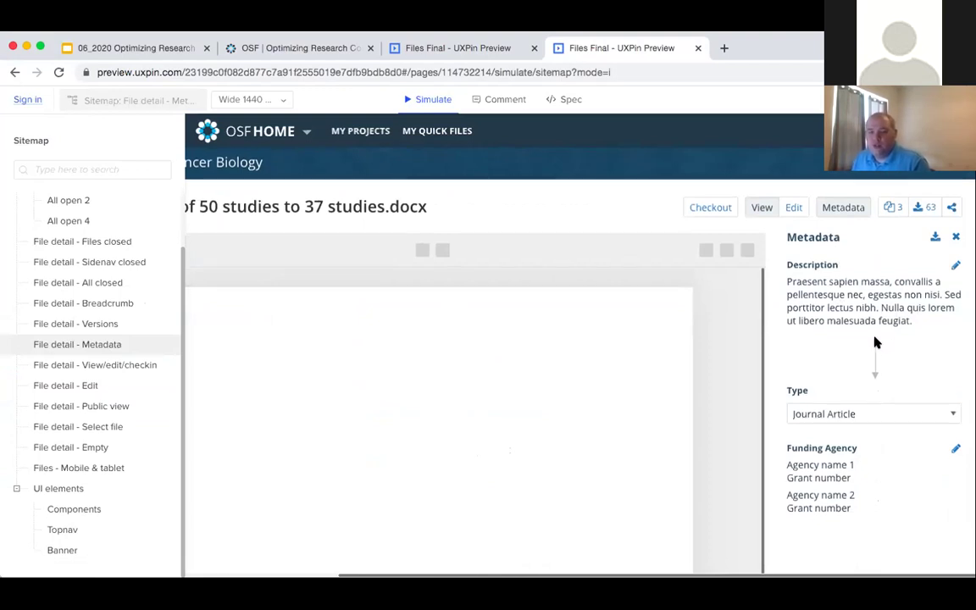
pyautogui.scroll(-3, 875, 343)
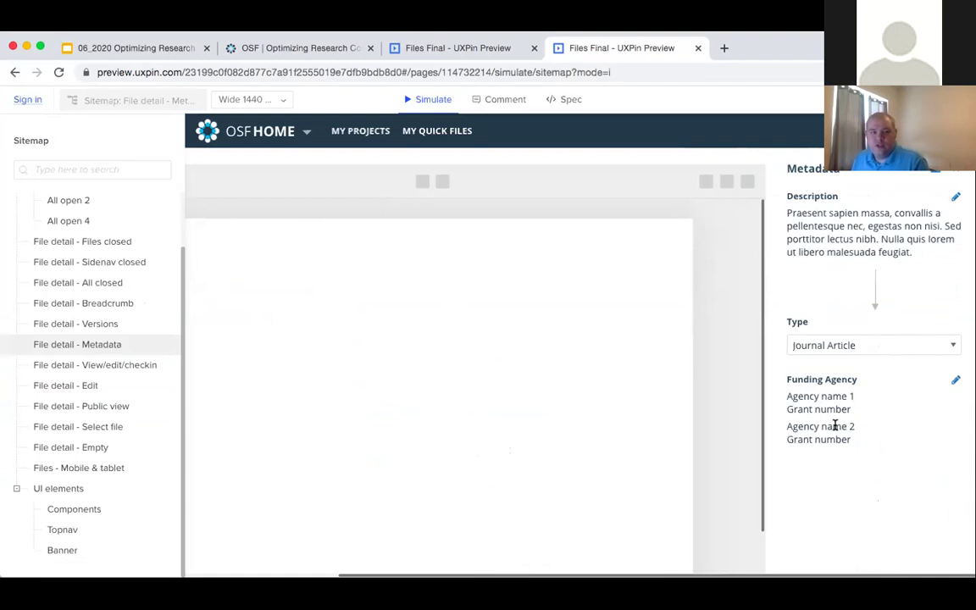
pyautogui.scroll(3, 746, 411)
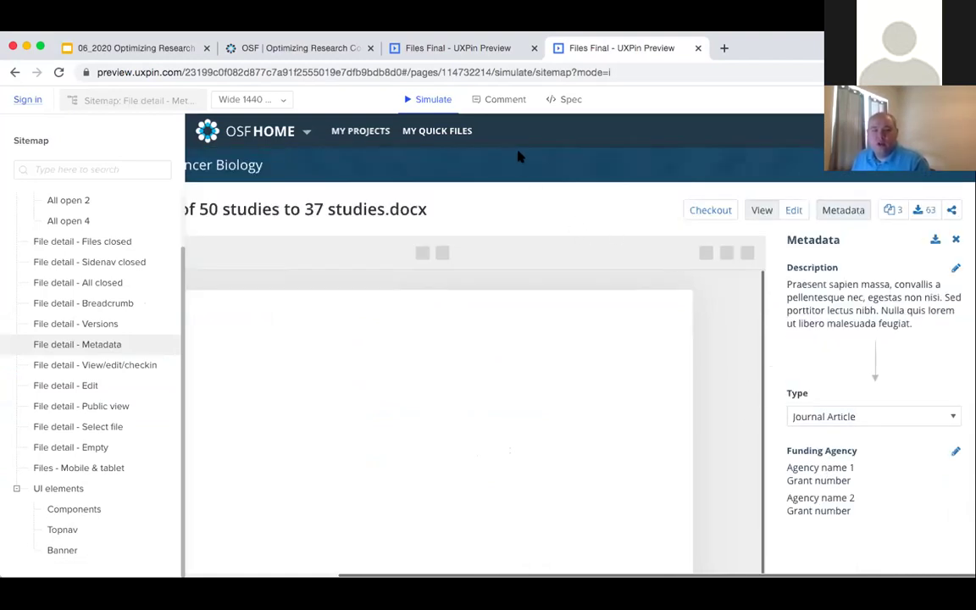
# - Return to OSF and open the main project's overview page
pyautogui.click(279, 50)
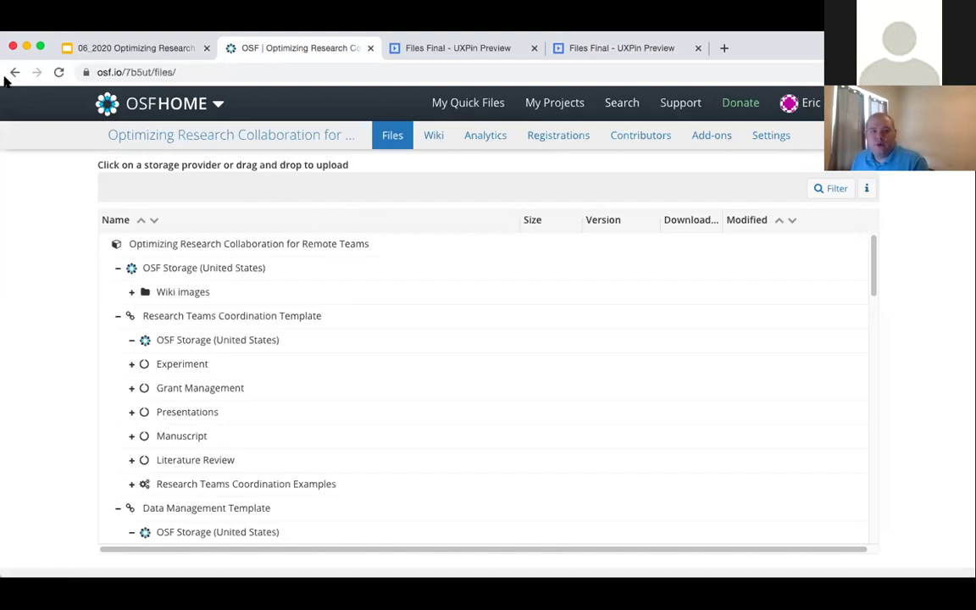
pyautogui.click(293, 135)
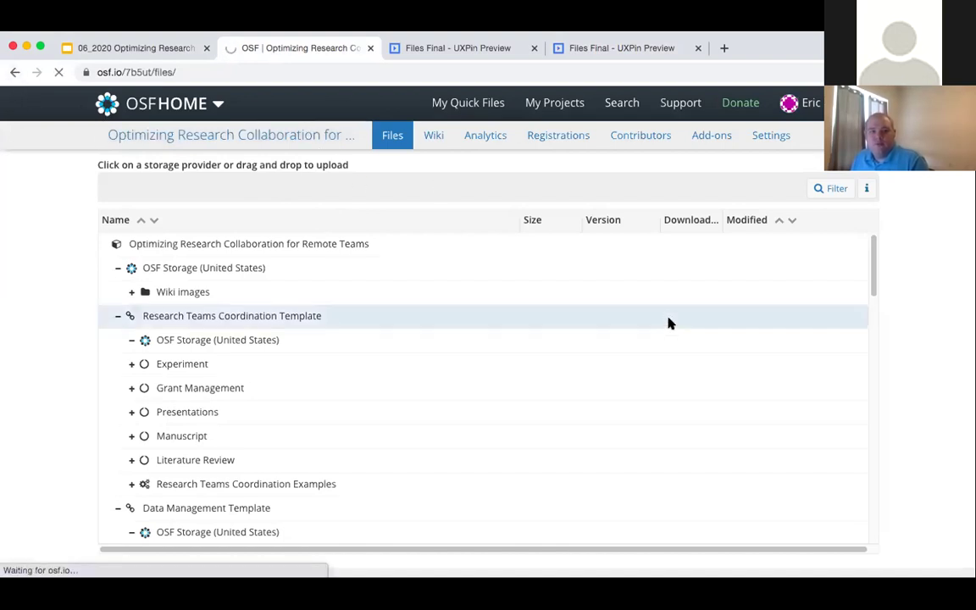
pyautogui.scroll(-3, 704, 481)
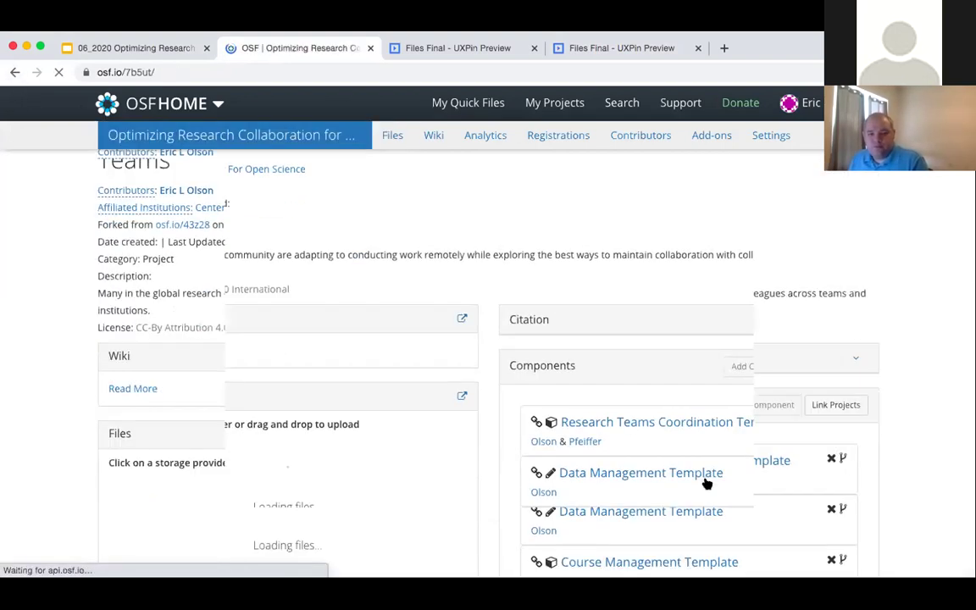
pyautogui.scroll(-1, 708, 491)
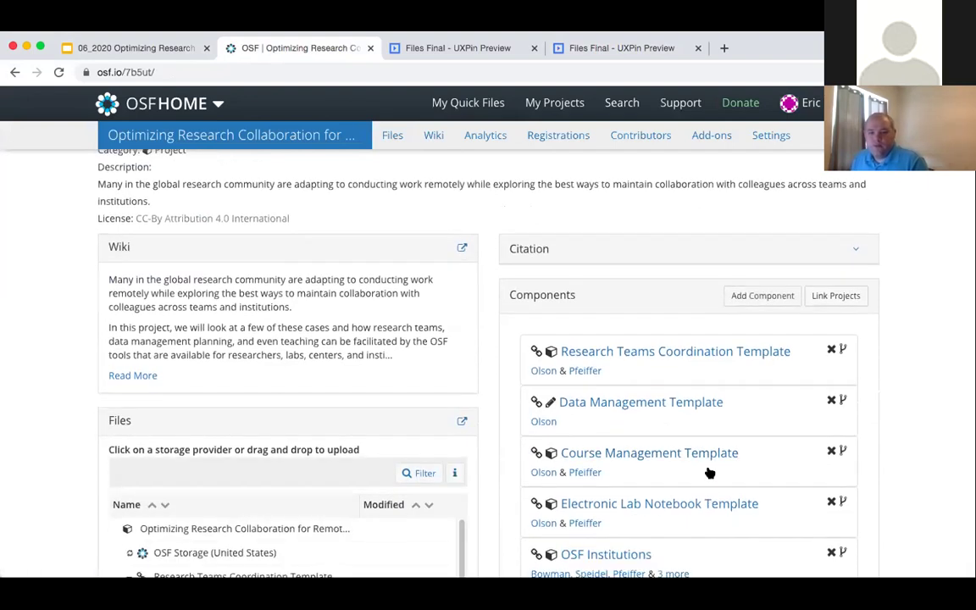
# - Open the Electronic Lab Notebook Template component and scroll its daily-lab-entry wiki
pyautogui.click(692, 502)
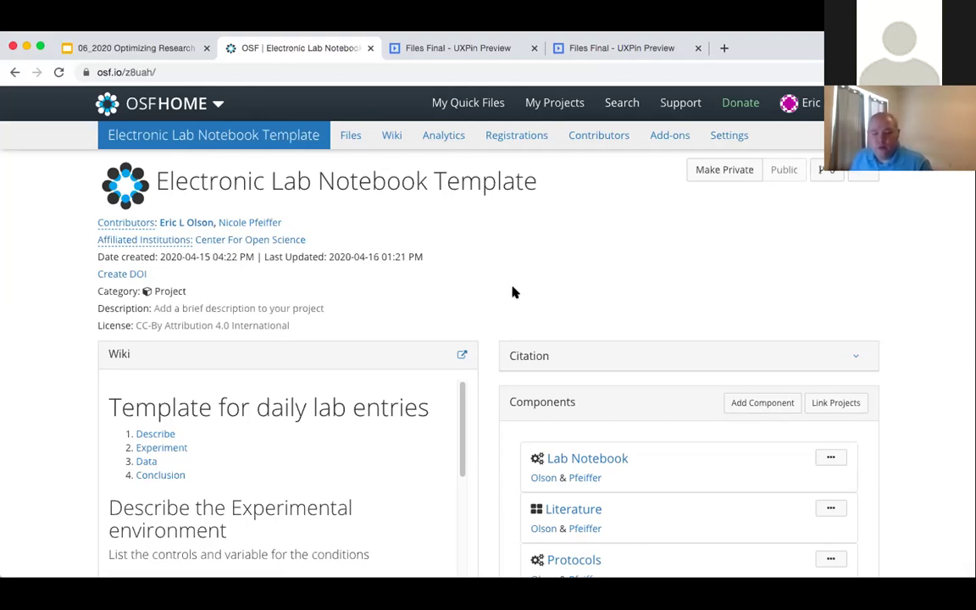
pyautogui.scroll(-3, 505, 294)
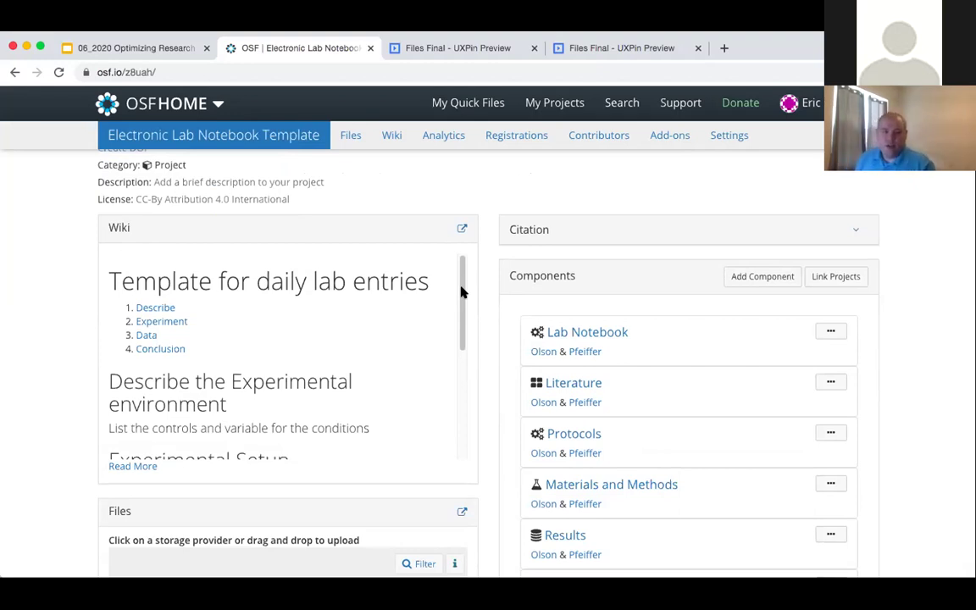
pyautogui.scroll(-1, 461, 305)
# - Read the full lab notebook Home wiki (Describe, Experiment, Data, Conclusion), then return to the overview
pyautogui.click(135, 468)
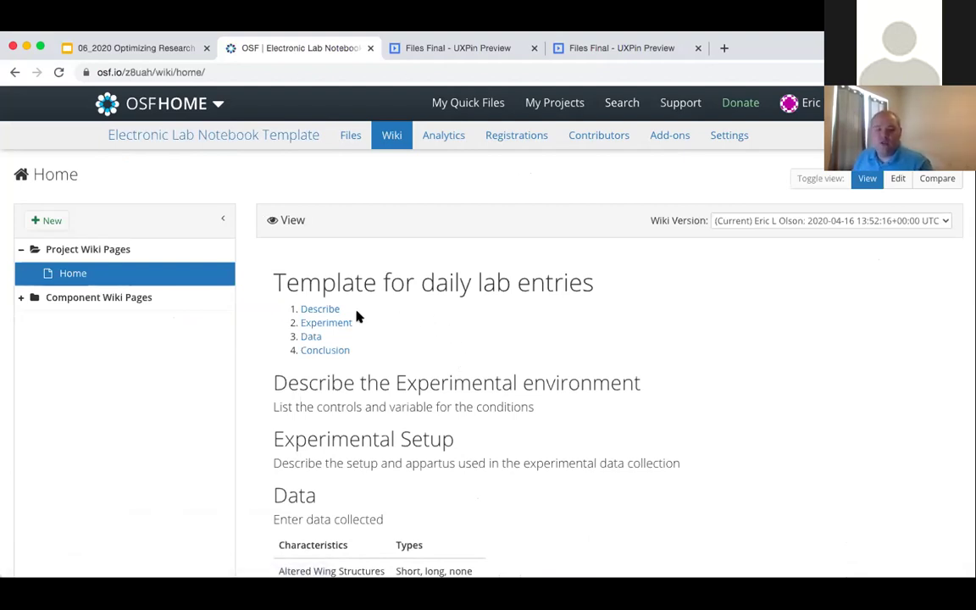
pyautogui.scroll(-3, 412, 318)
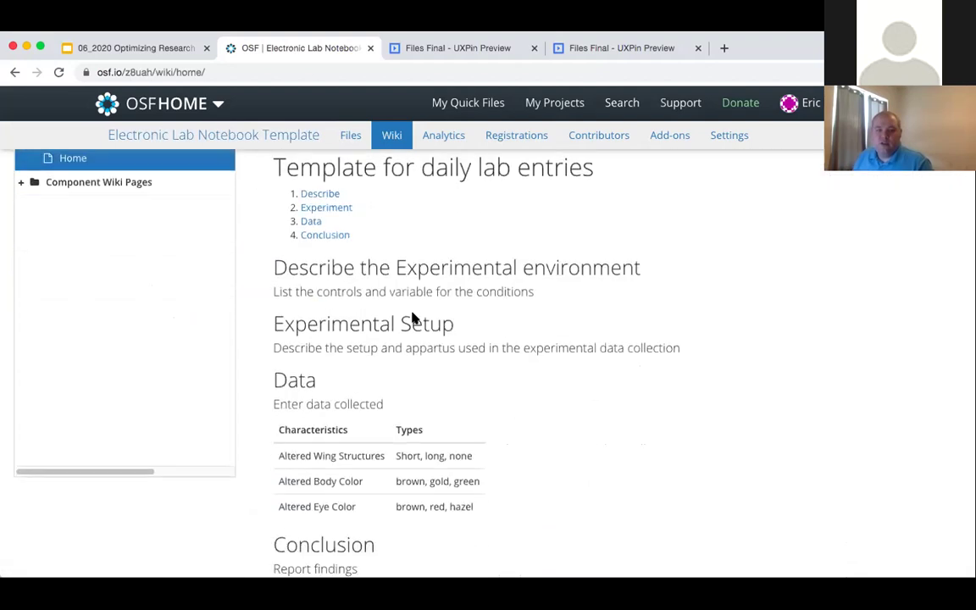
pyautogui.scroll(-1, 415, 320)
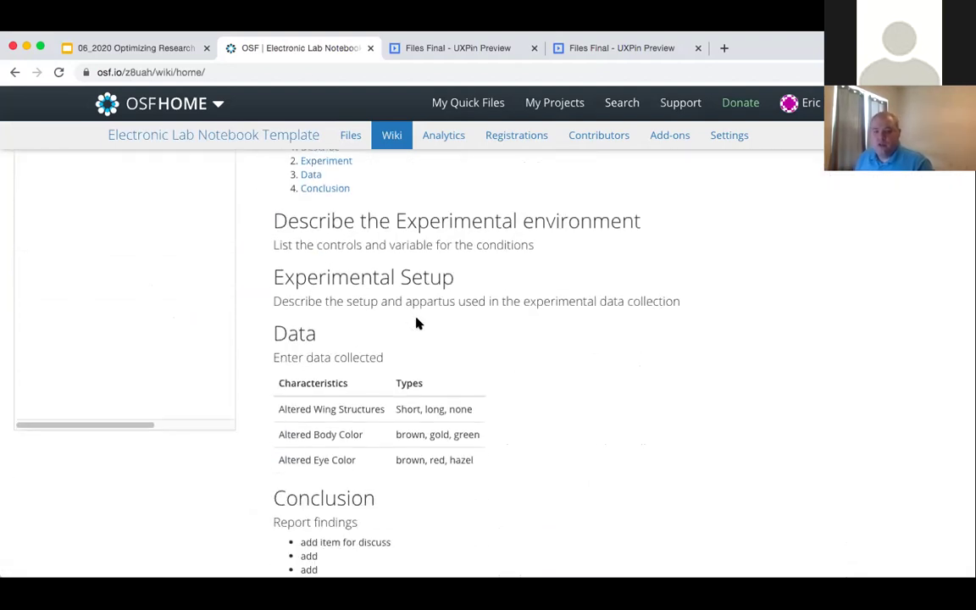
pyautogui.scroll(-4, 417, 322)
pyautogui.scroll(-3, 416, 322)
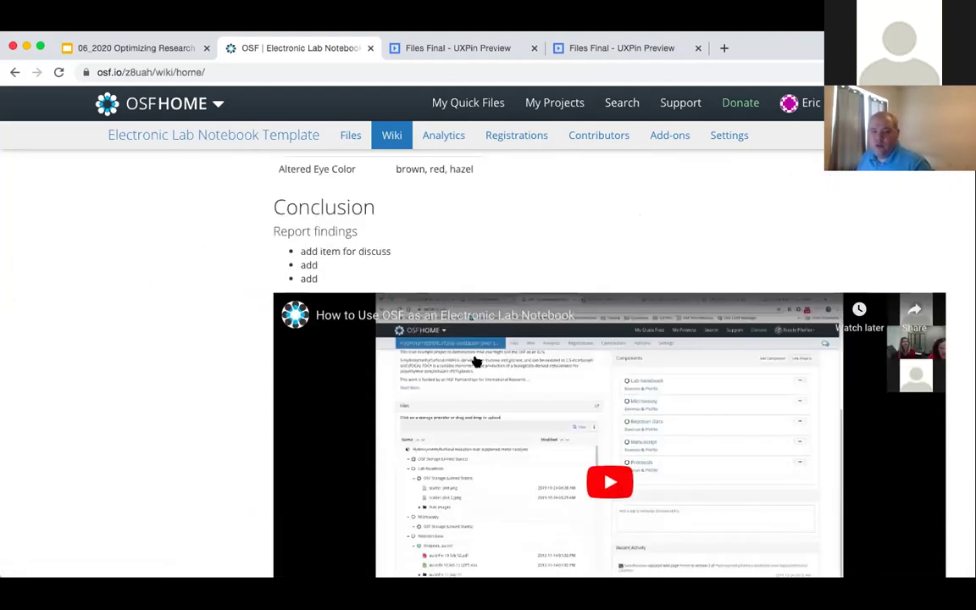
pyautogui.scroll(-5, 477, 362)
pyautogui.scroll(5, 477, 362)
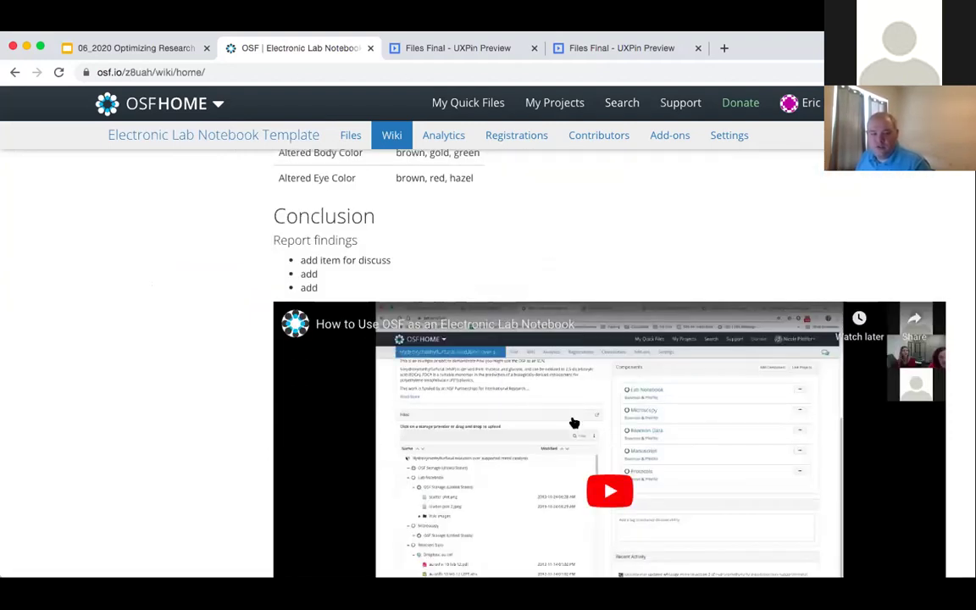
pyautogui.scroll(1, 574, 422)
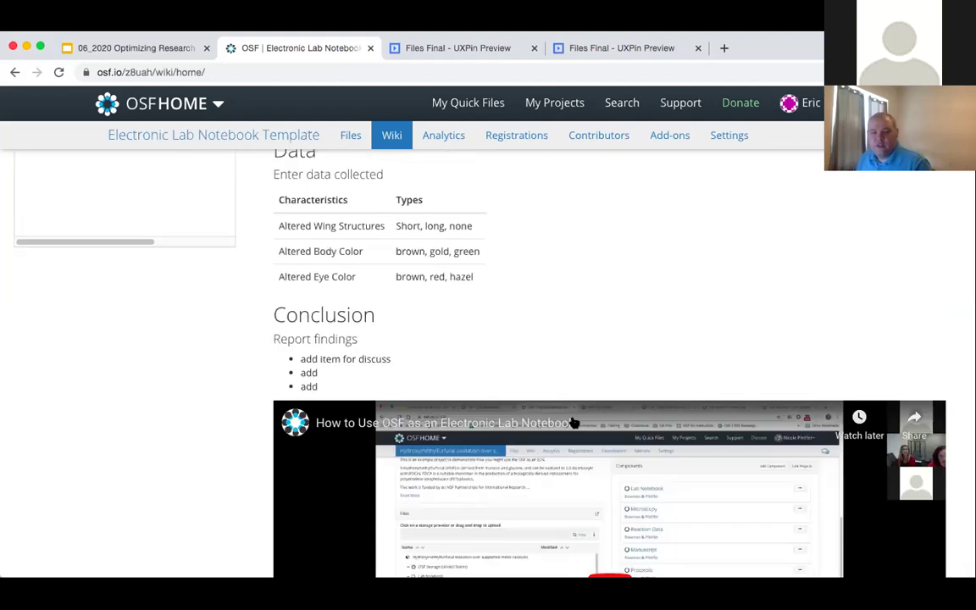
pyautogui.scroll(2, 576, 428)
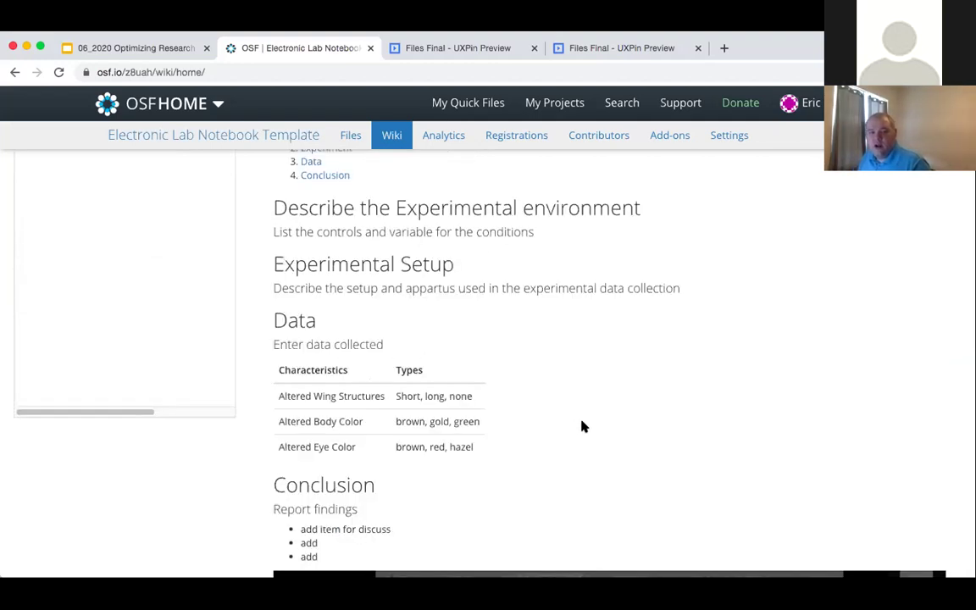
pyautogui.scroll(2, 579, 426)
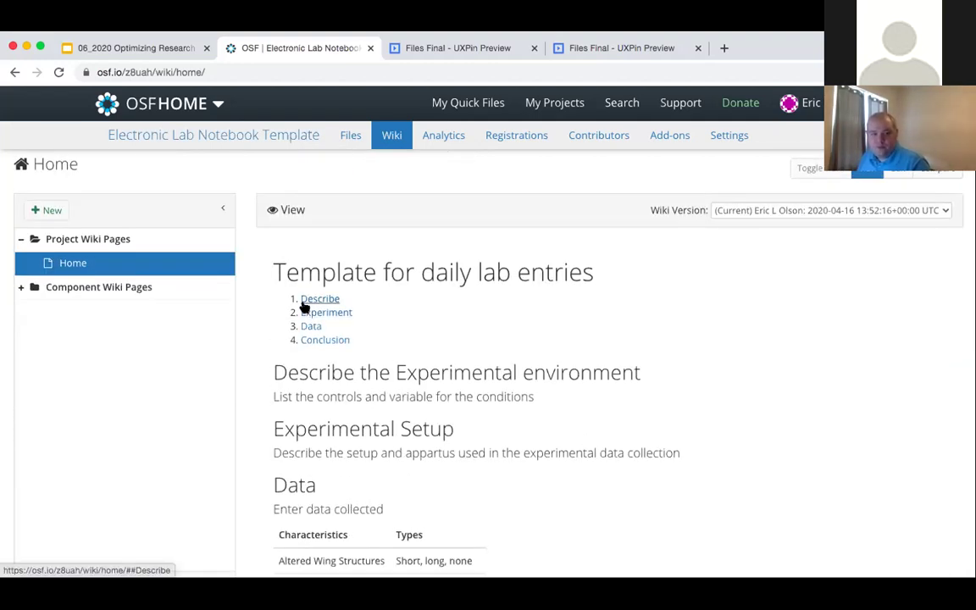
pyautogui.click(14, 72)
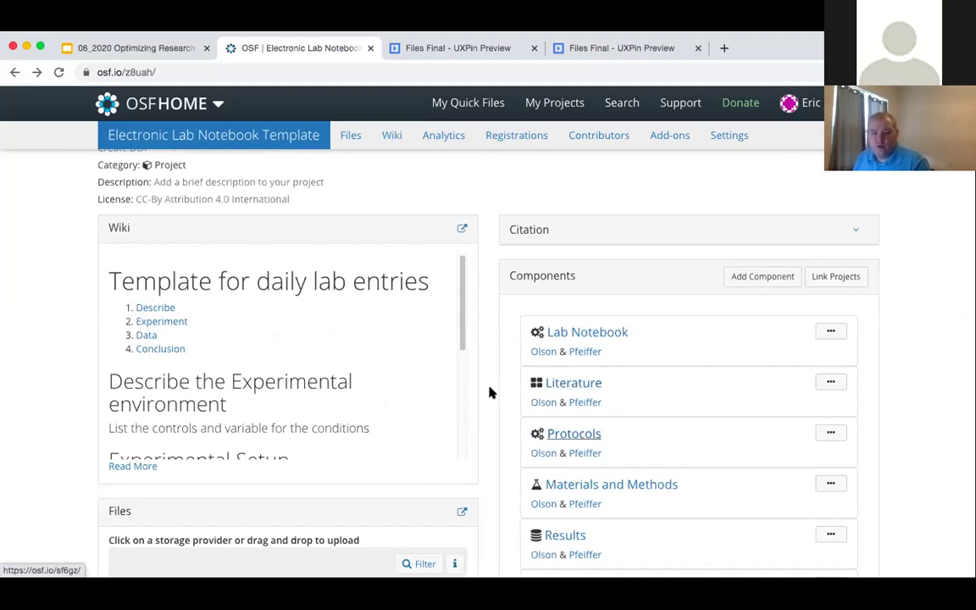
pyautogui.scroll(-2, 489, 392)
pyautogui.click(589, 368)
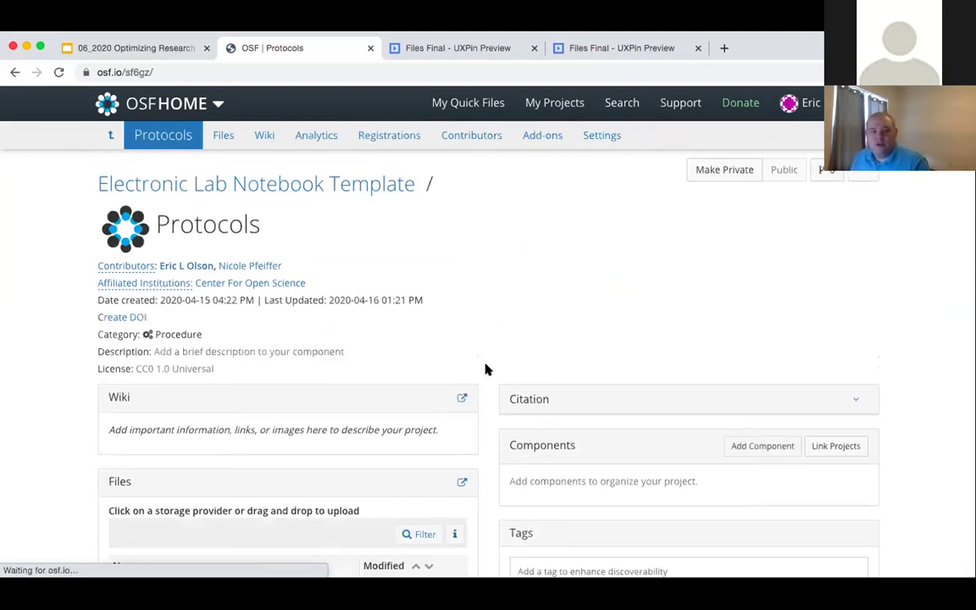
pyautogui.scroll(-3, 485, 370)
pyautogui.scroll(3, 474, 339)
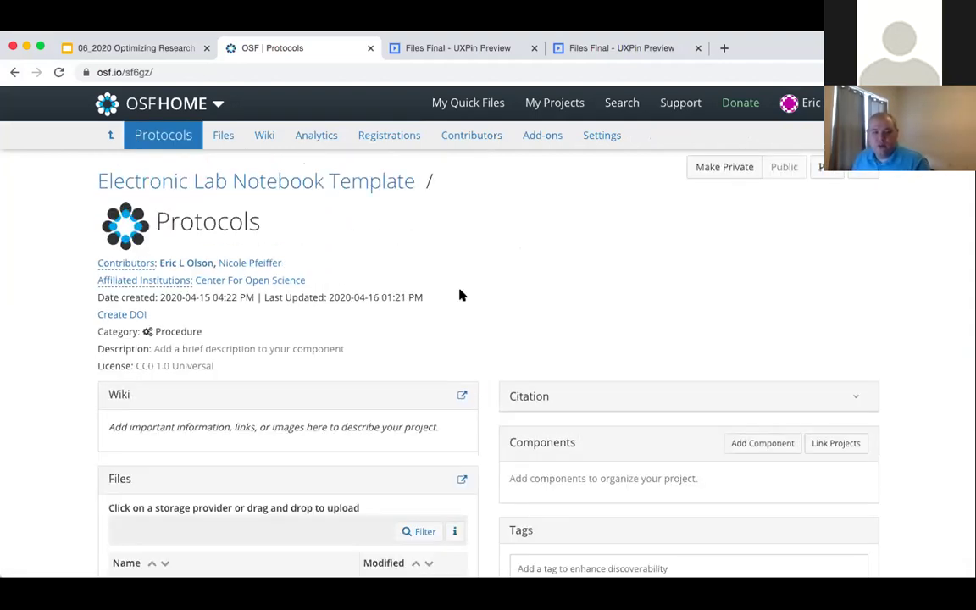
pyautogui.click(15, 72)
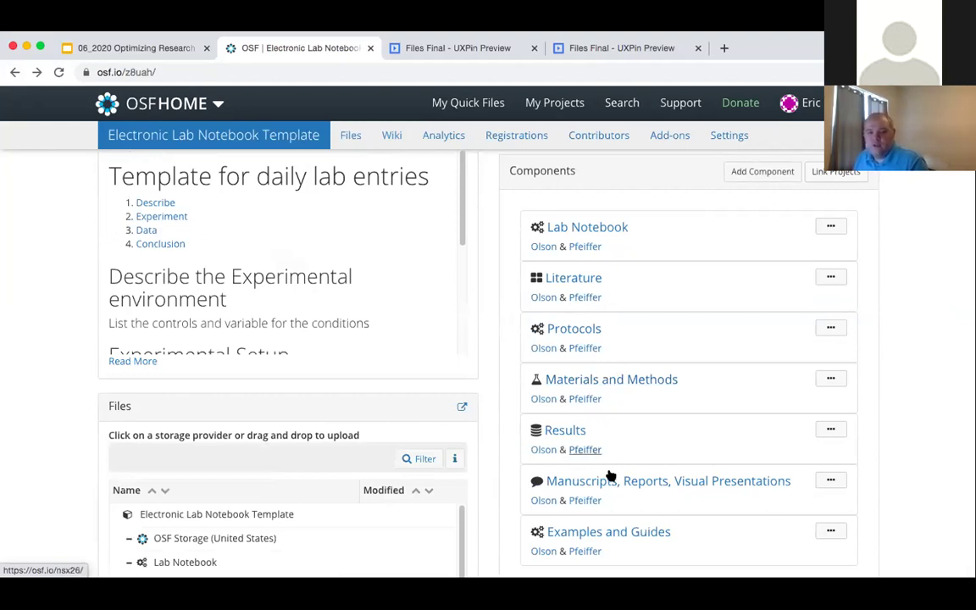
pyautogui.scroll(-1, 671, 519)
pyautogui.scroll(3, 671, 518)
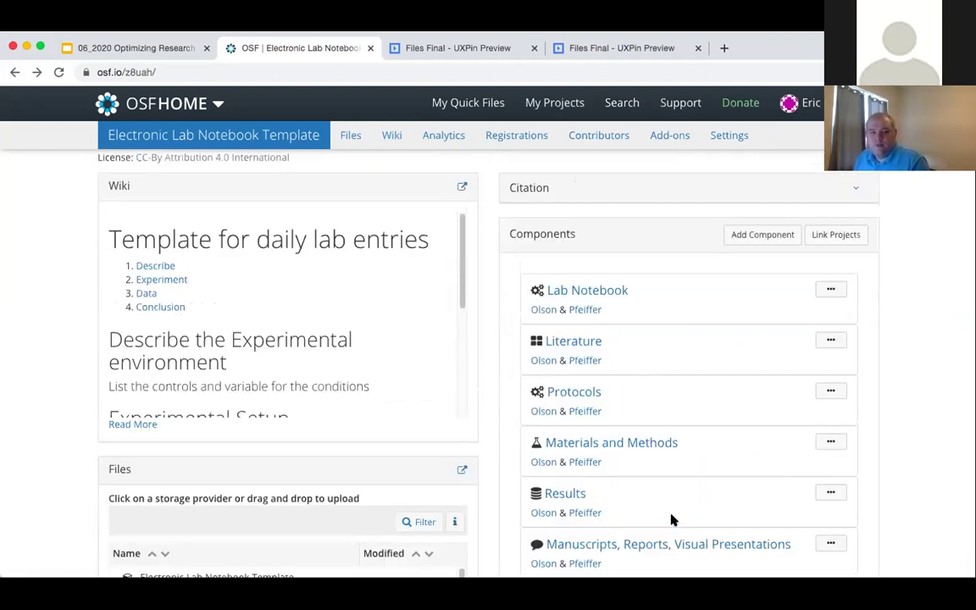
pyautogui.scroll(1, 671, 519)
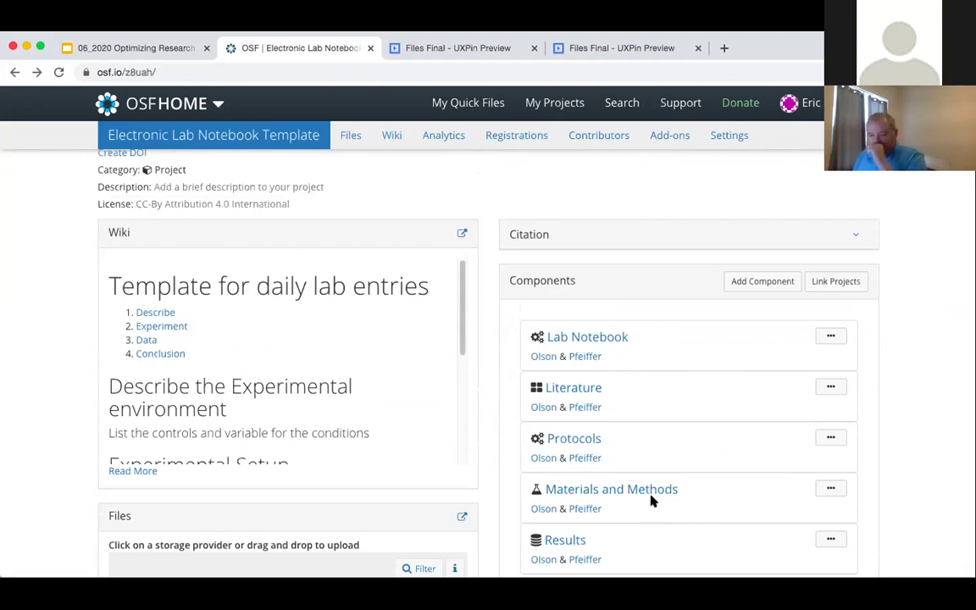
pyautogui.scroll(3, 601, 475)
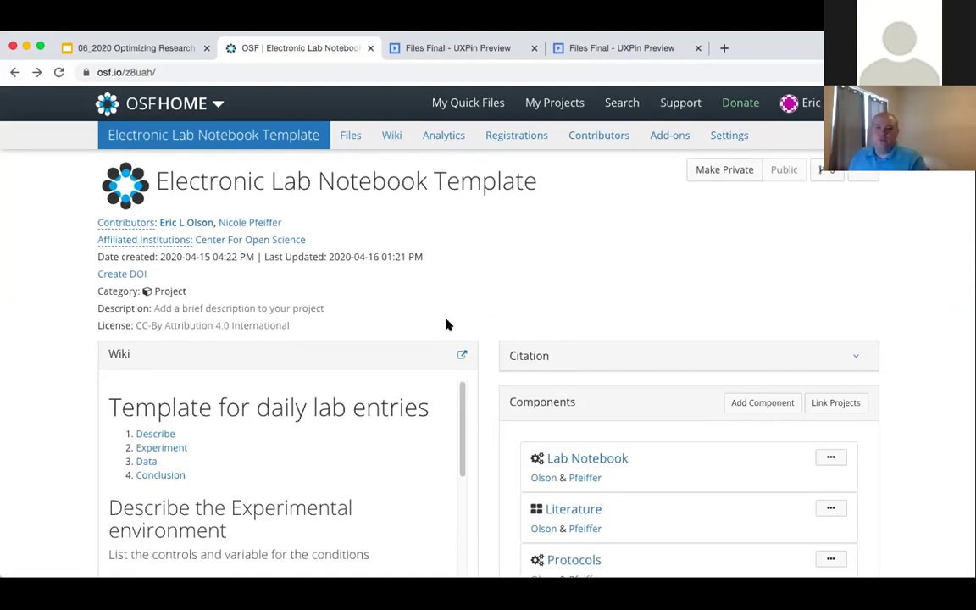
# - Show slide 11, Research Institution ROI Calculation Challenges, then bring the UXPin files mockup forward
pyautogui.click(158, 56)
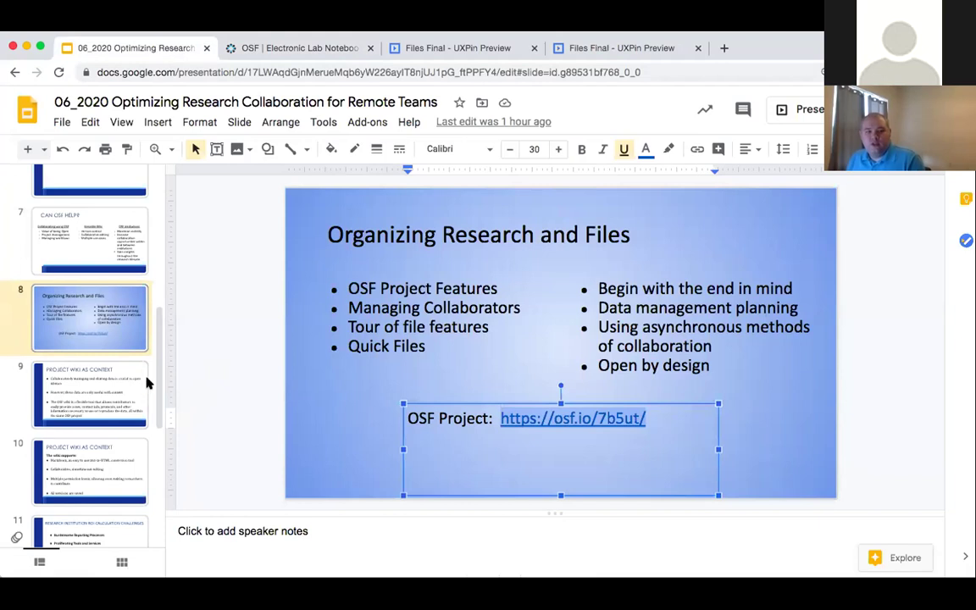
pyautogui.scroll(-3, 146, 383)
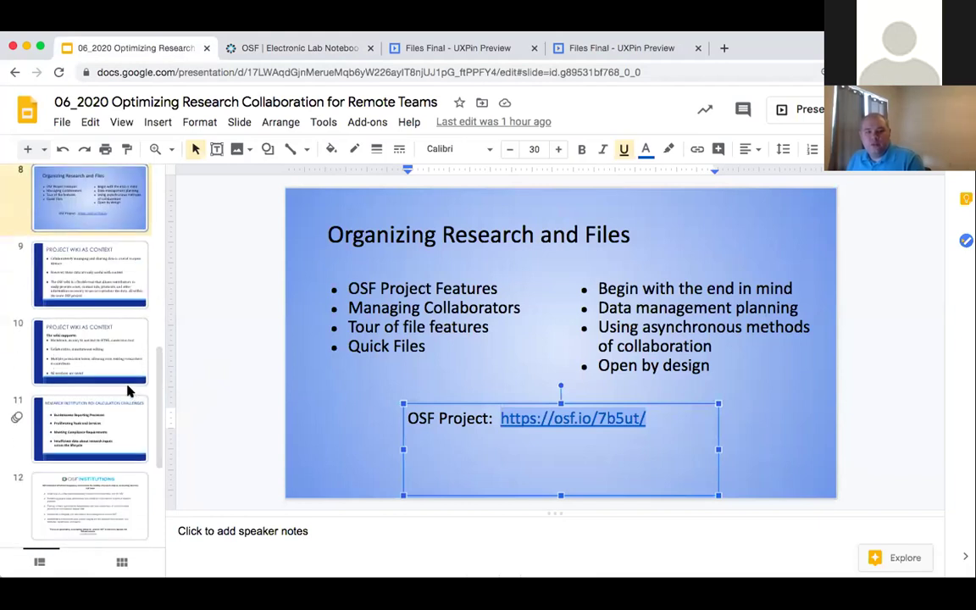
pyautogui.scroll(-1, 126, 386)
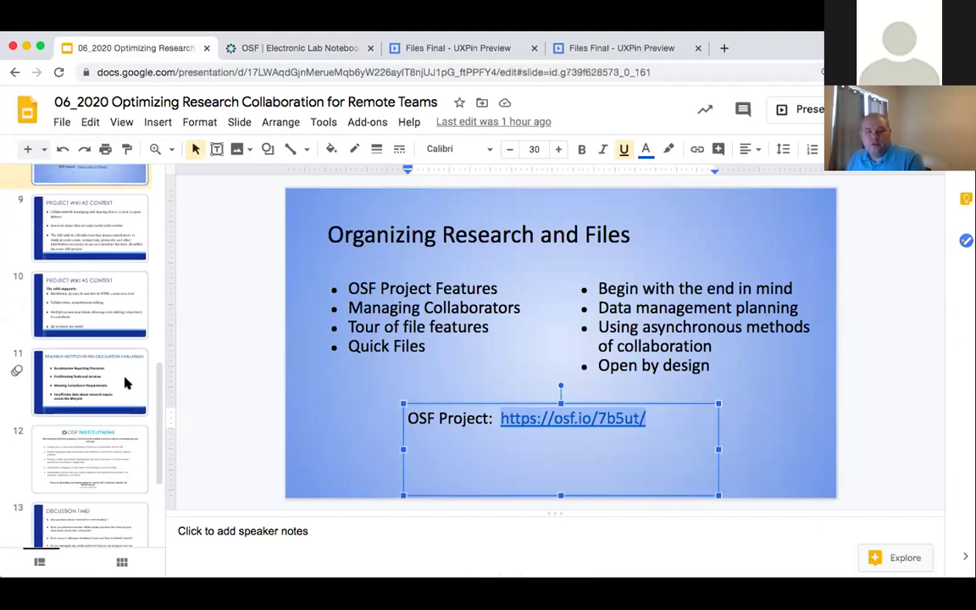
pyautogui.click(125, 383)
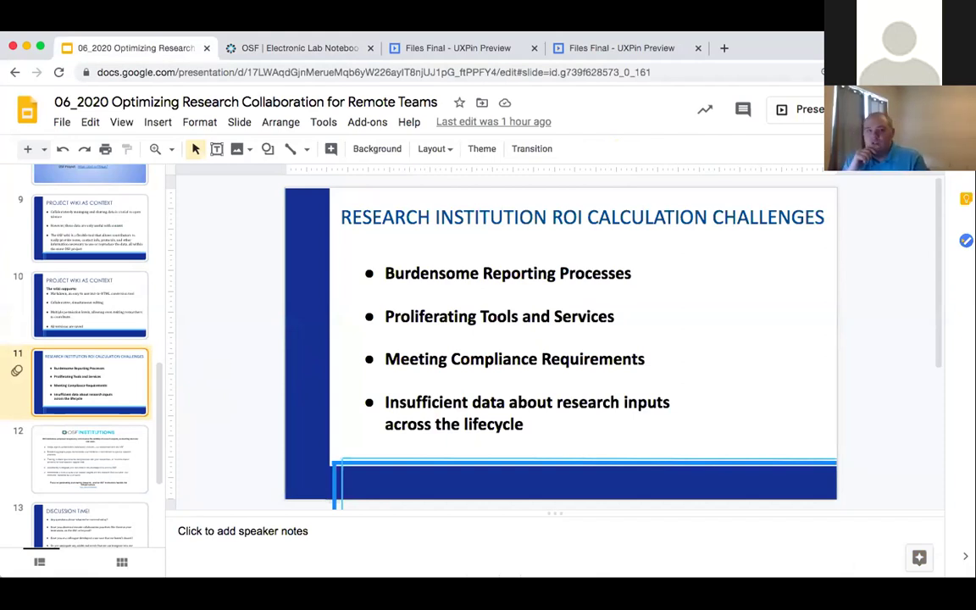
pyautogui.click(603, 51)
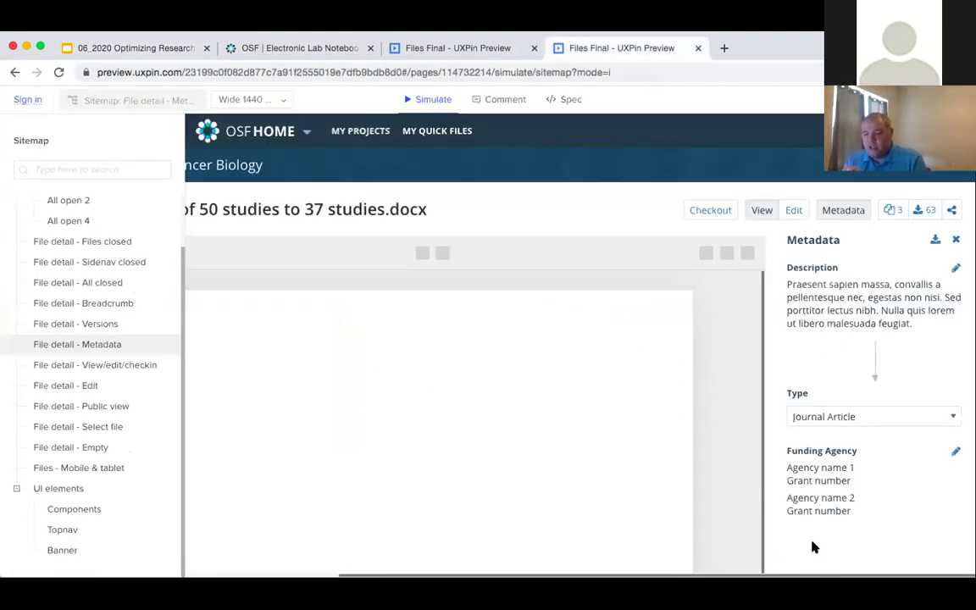
# - Pan the UXPin mockup back left, then return to the OSF Electronic Lab Notebook Template tab
pyautogui.moveTo(819, 575); pyautogui.dragTo(487, 575)
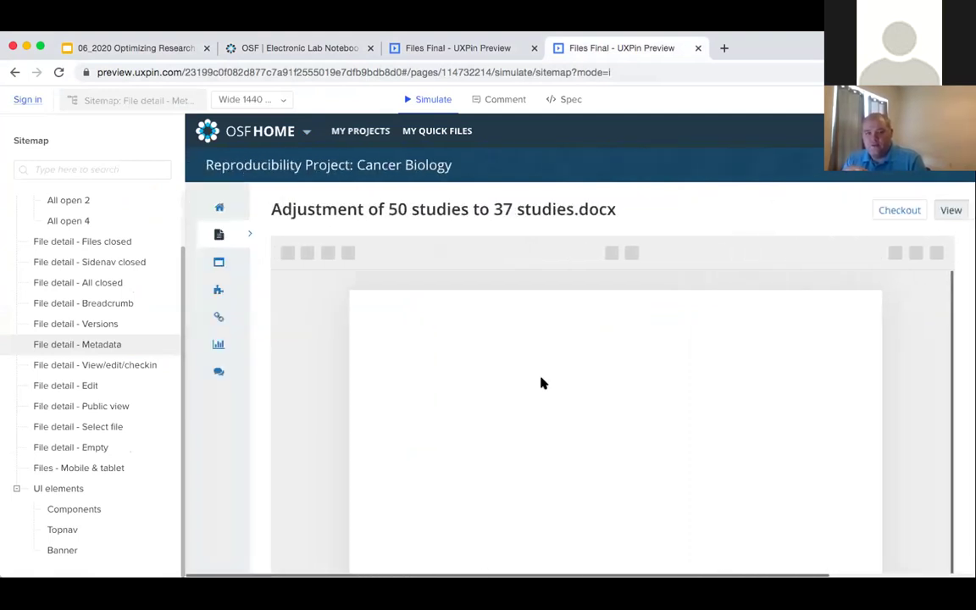
pyautogui.click(239, 49)
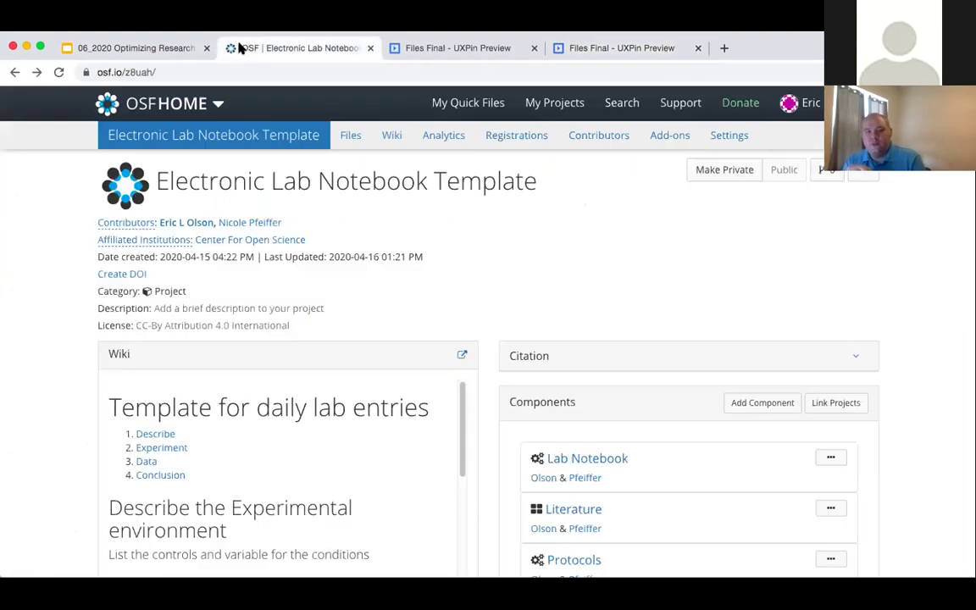
# - Open the OSF Institutions file Rigor and Transparency Memo to USC Faculty_5-3-16.pdf and select its name
pyautogui.click(14, 72)
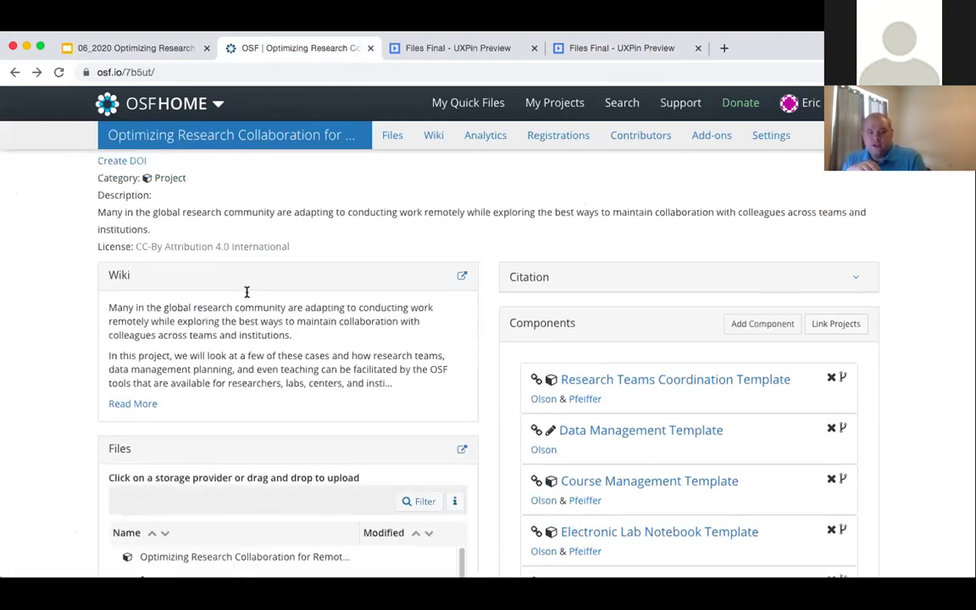
pyautogui.scroll(-10, 271, 356)
pyautogui.scroll(-3, 274, 366)
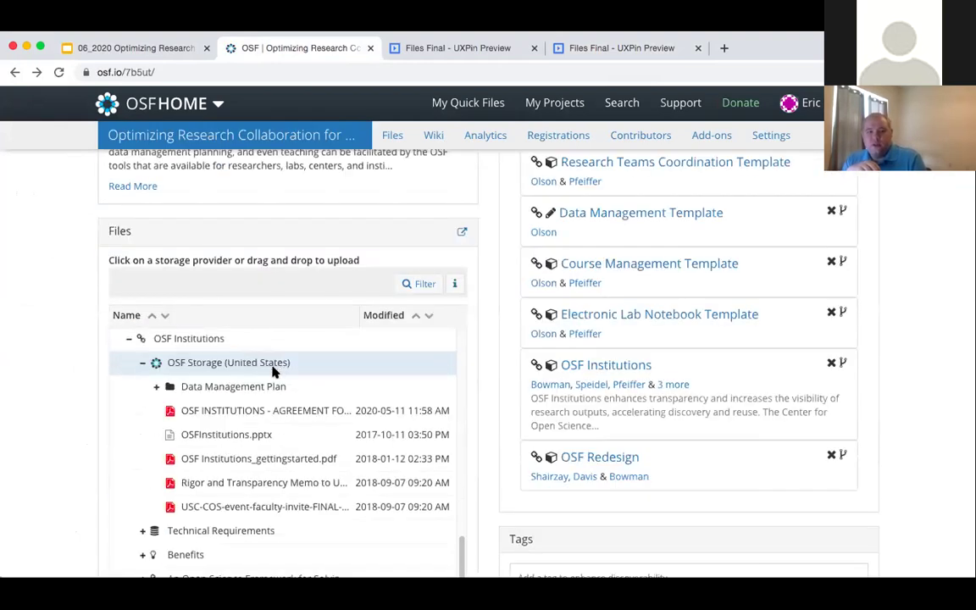
pyautogui.click(251, 483)
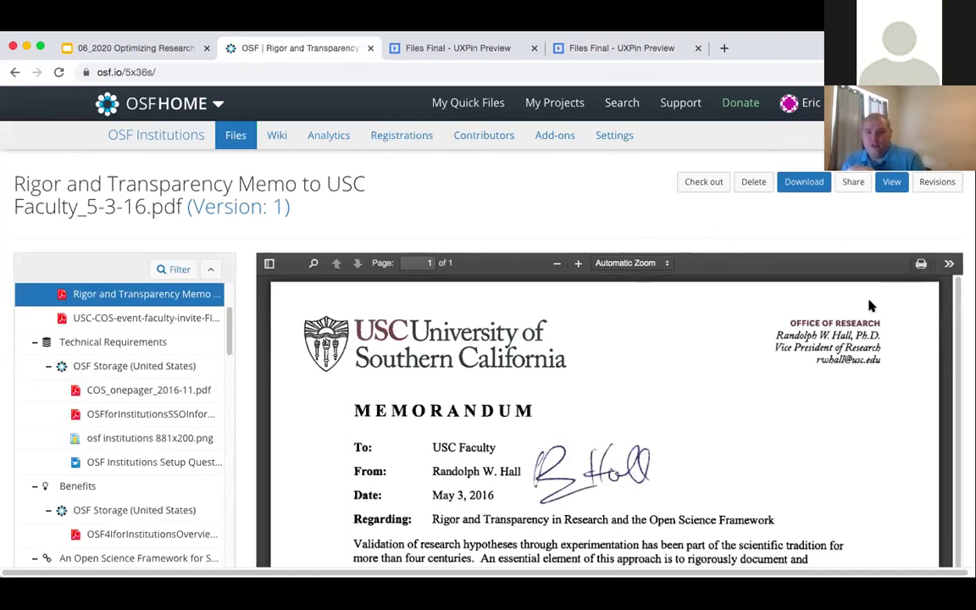
pyautogui.moveTo(15, 184); pyautogui.dragTo(294, 185)
# - Scroll through the memo PDF preview, then go back to the Optimizing Research Collaboration for Remote Teams project overview
pyautogui.click(294, 185)
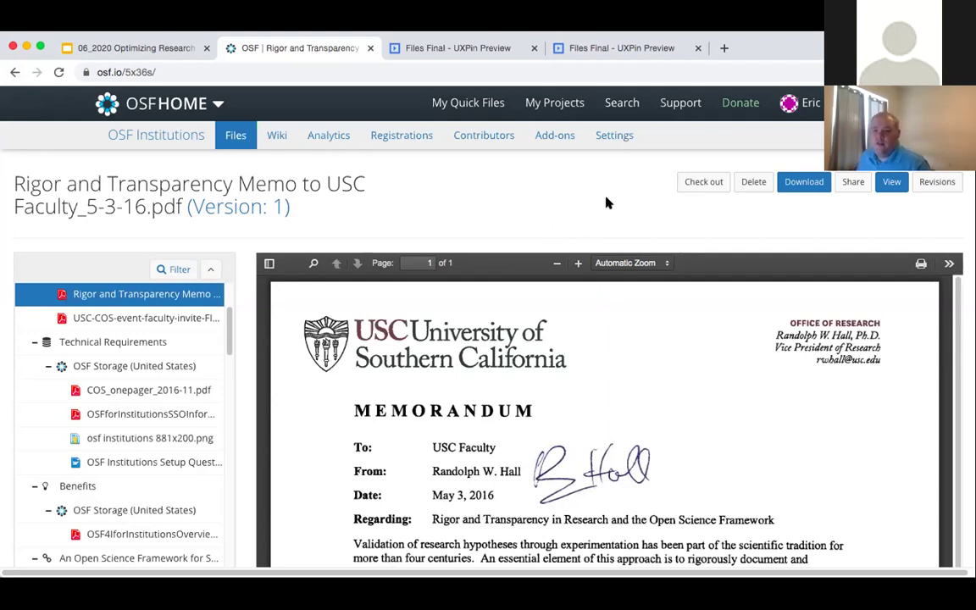
pyautogui.scroll(-10, 652, 232)
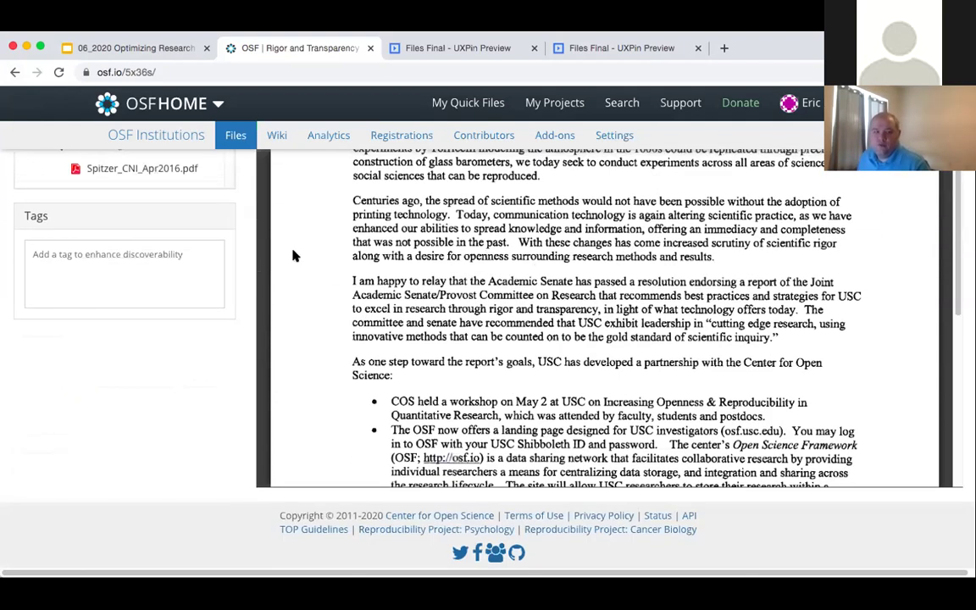
pyautogui.click(14, 73)
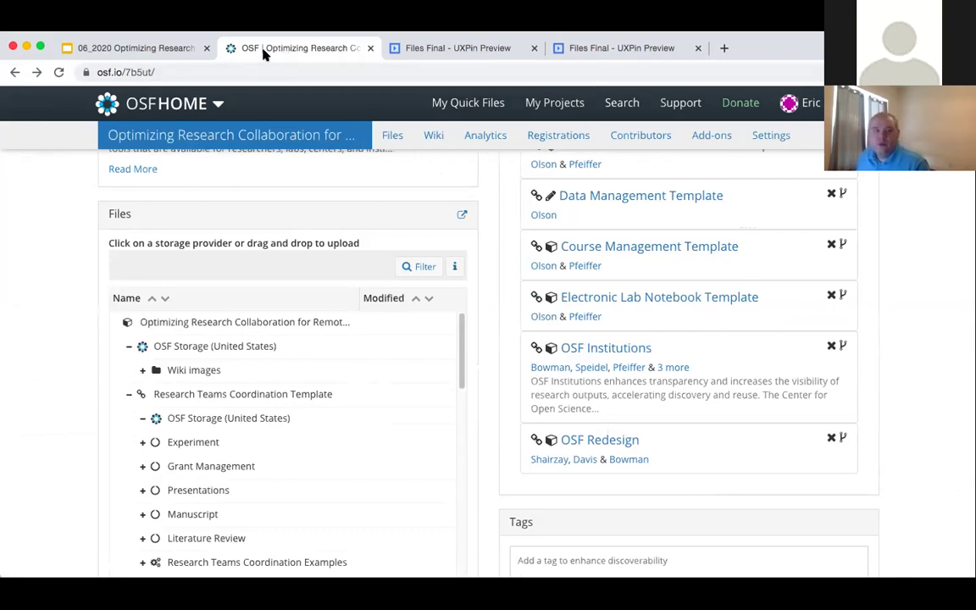
# - Return to the Google Slides deck and present it full screen from slide 11
pyautogui.click(125, 50)
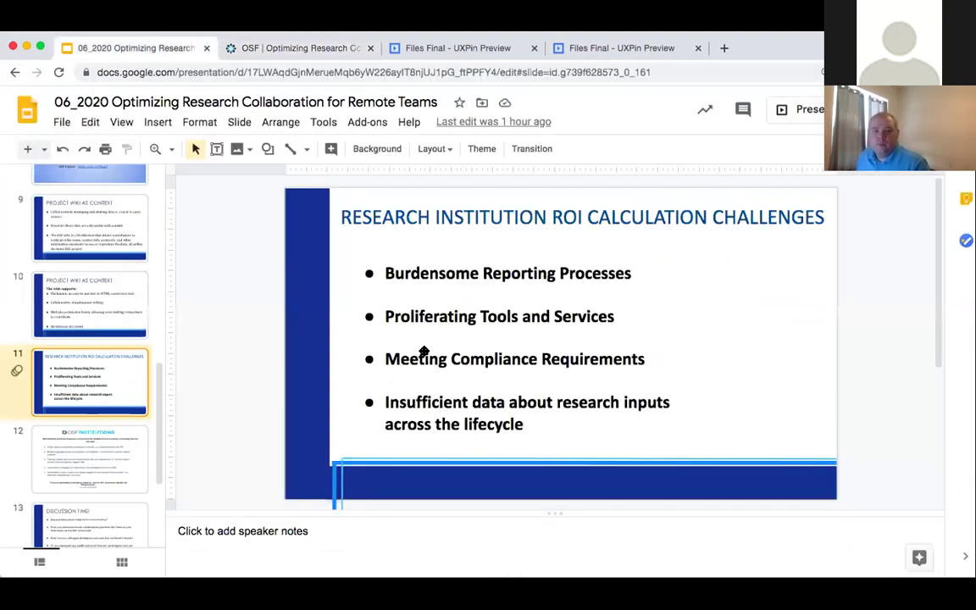
pyautogui.click(809, 110)
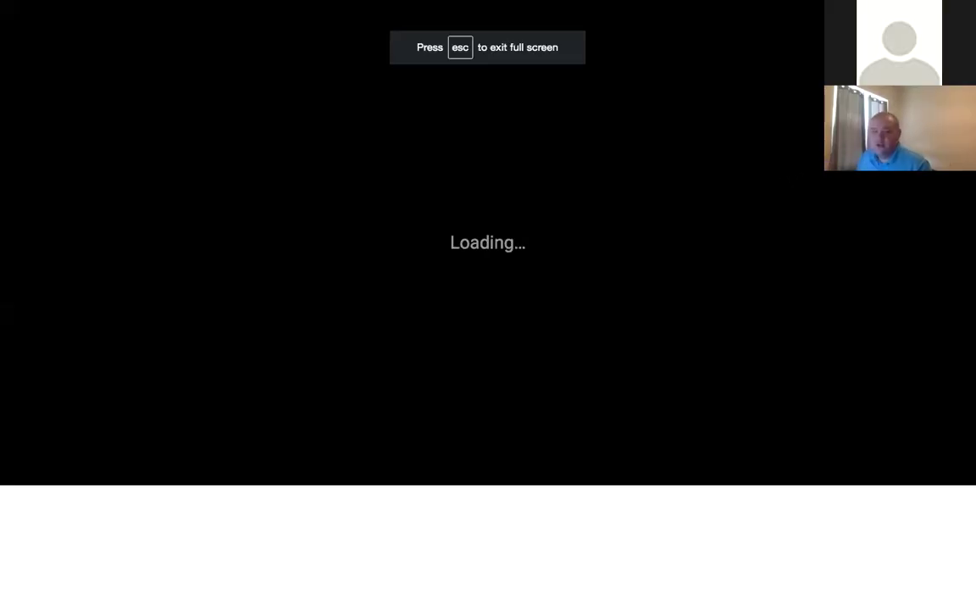